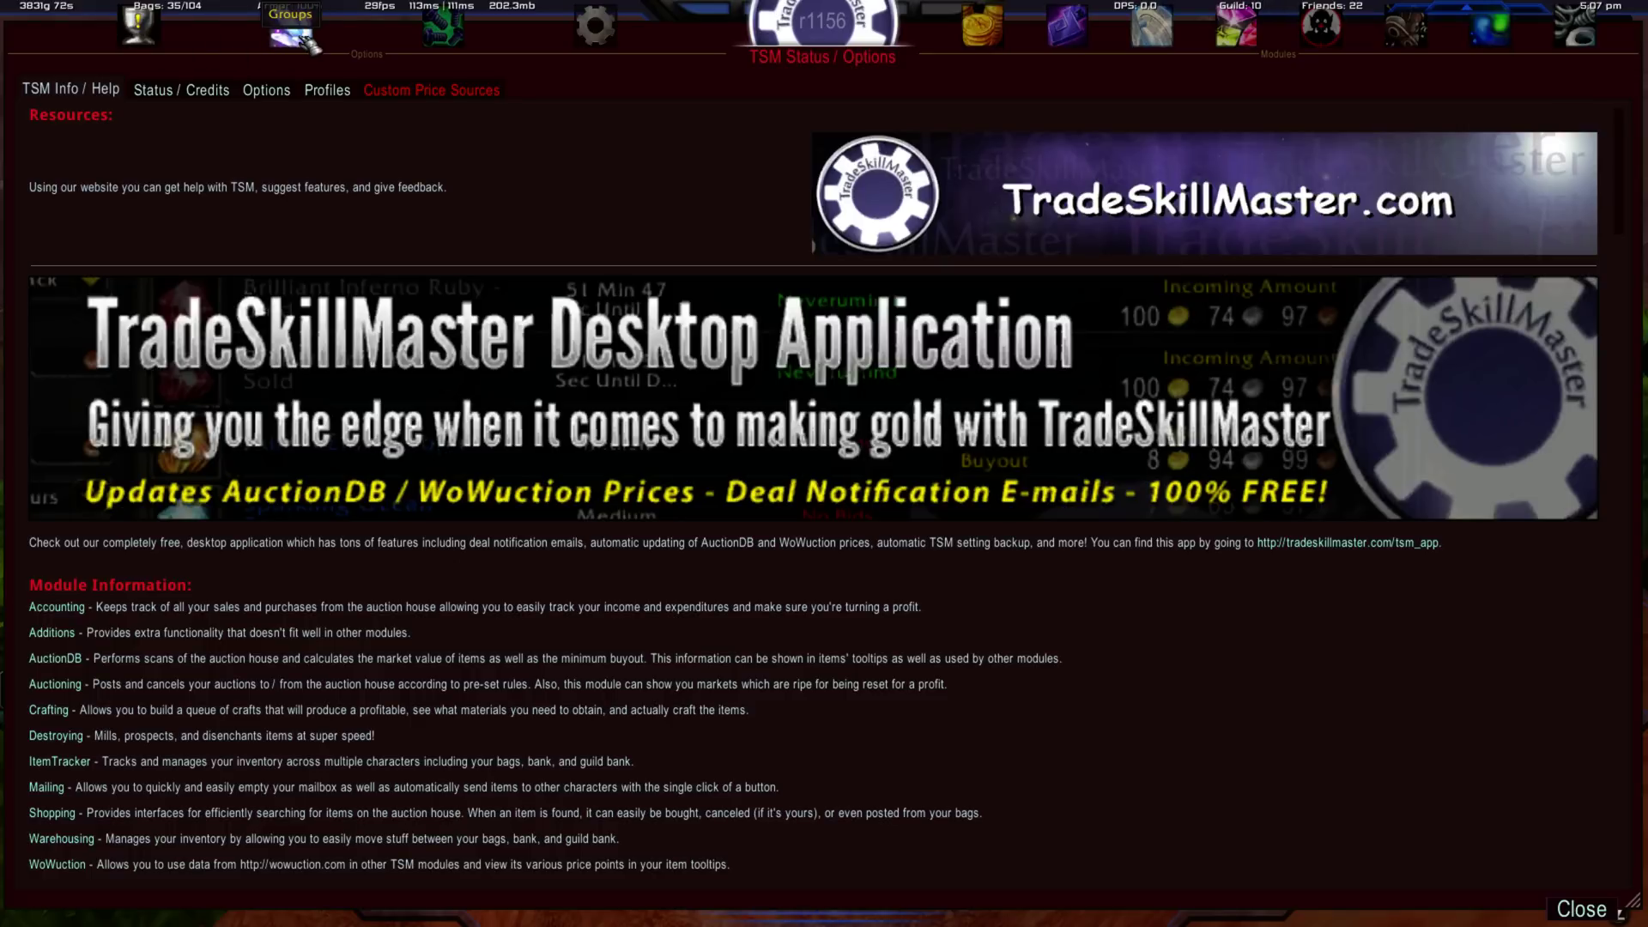
Open the TSM Groups module and collapse the group tree at its root.
click(302, 38)
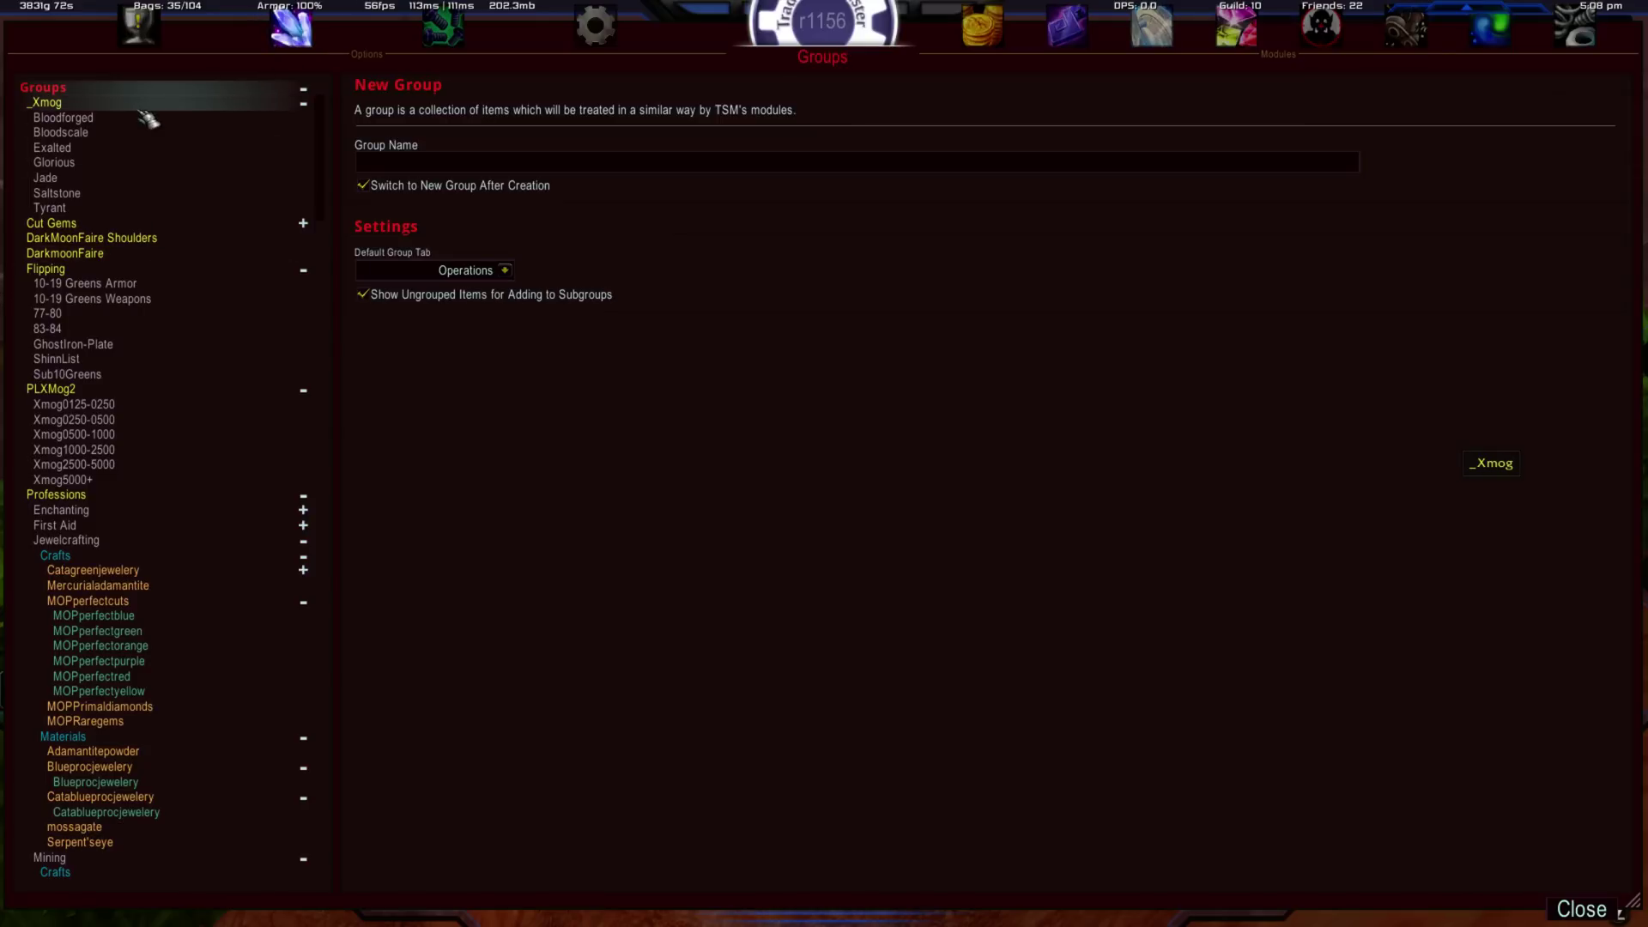
click(305, 89)
click(319, 87)
click(318, 88)
click(318, 87)
click(319, 90)
click(323, 91)
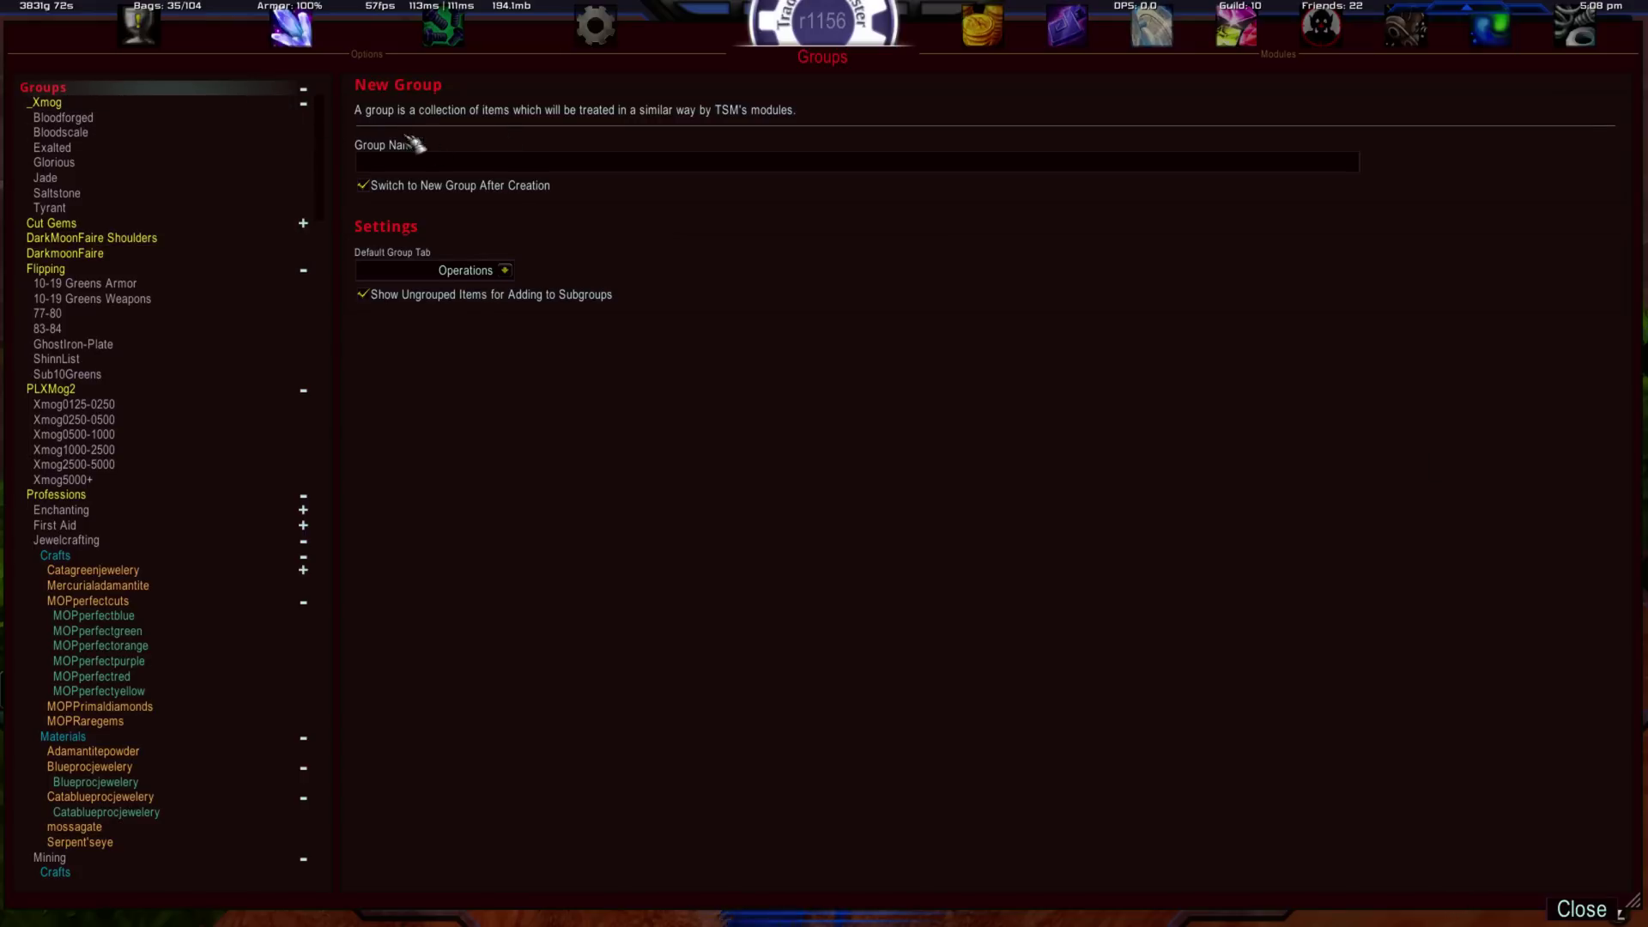
click(120, 118)
click(43, 87)
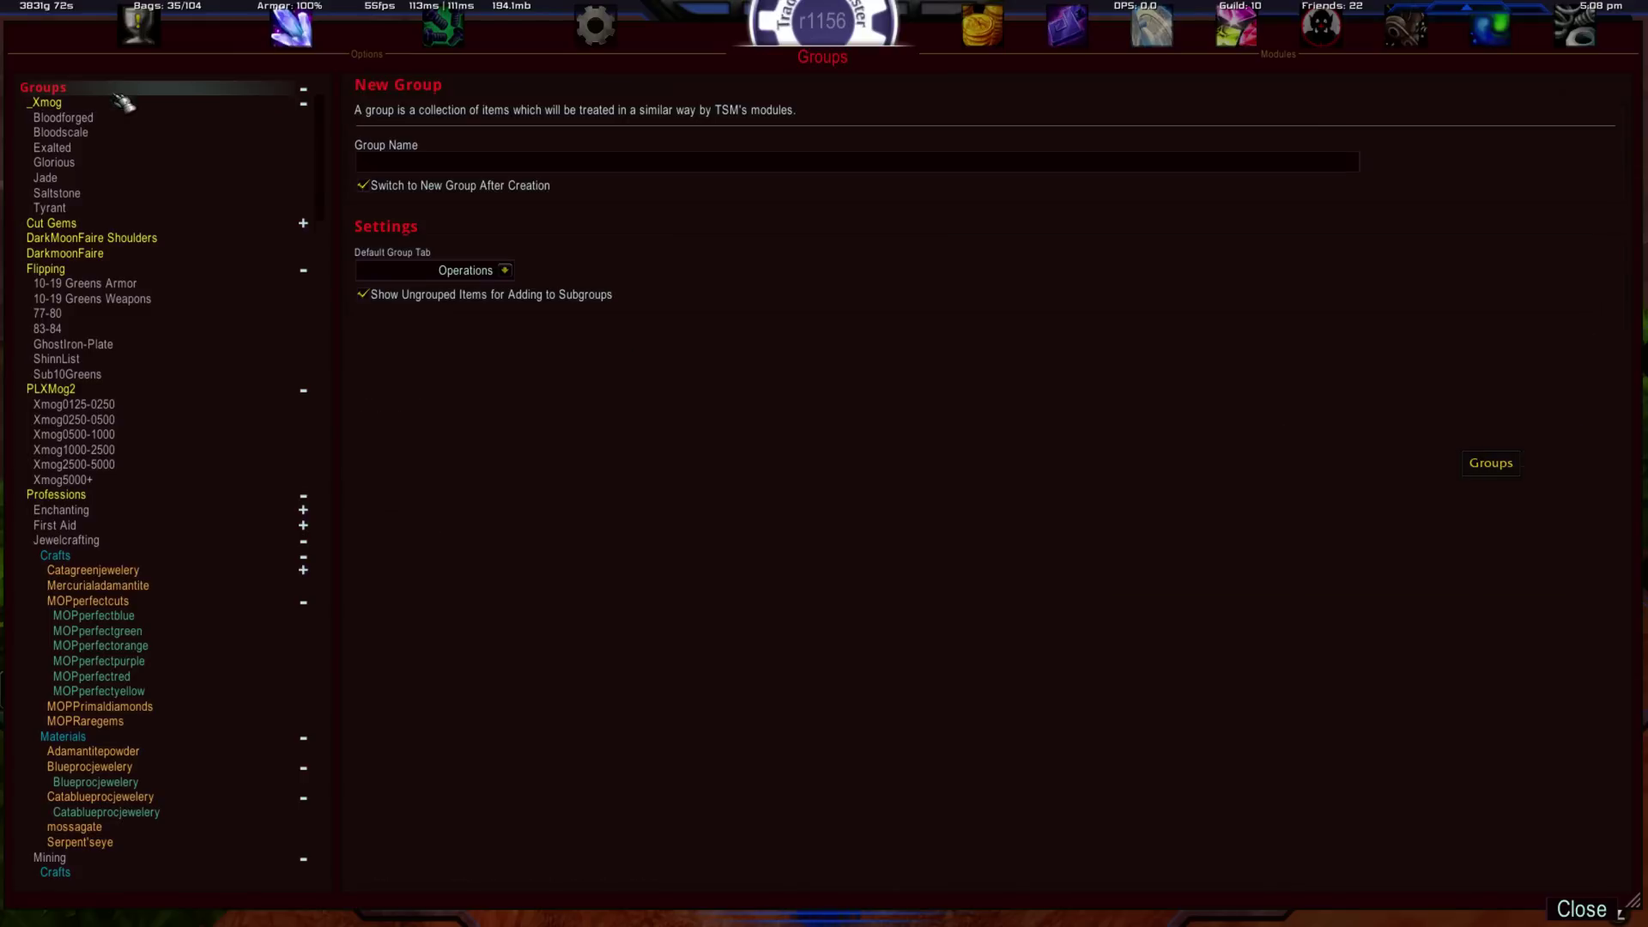
click(133, 132)
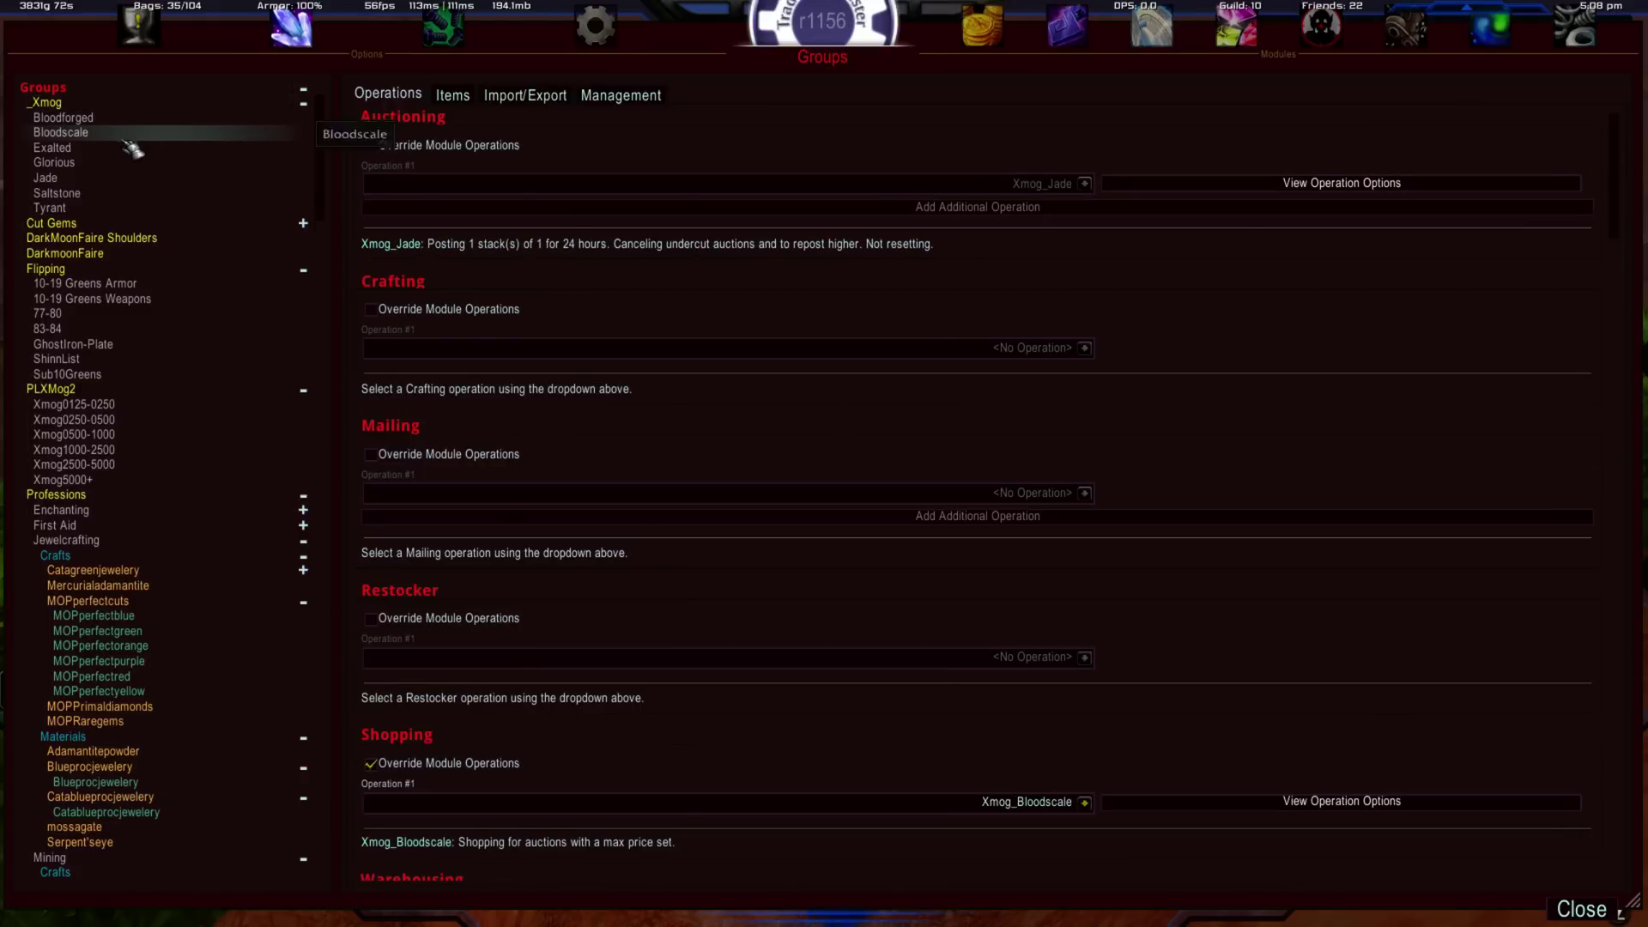
click(99, 224)
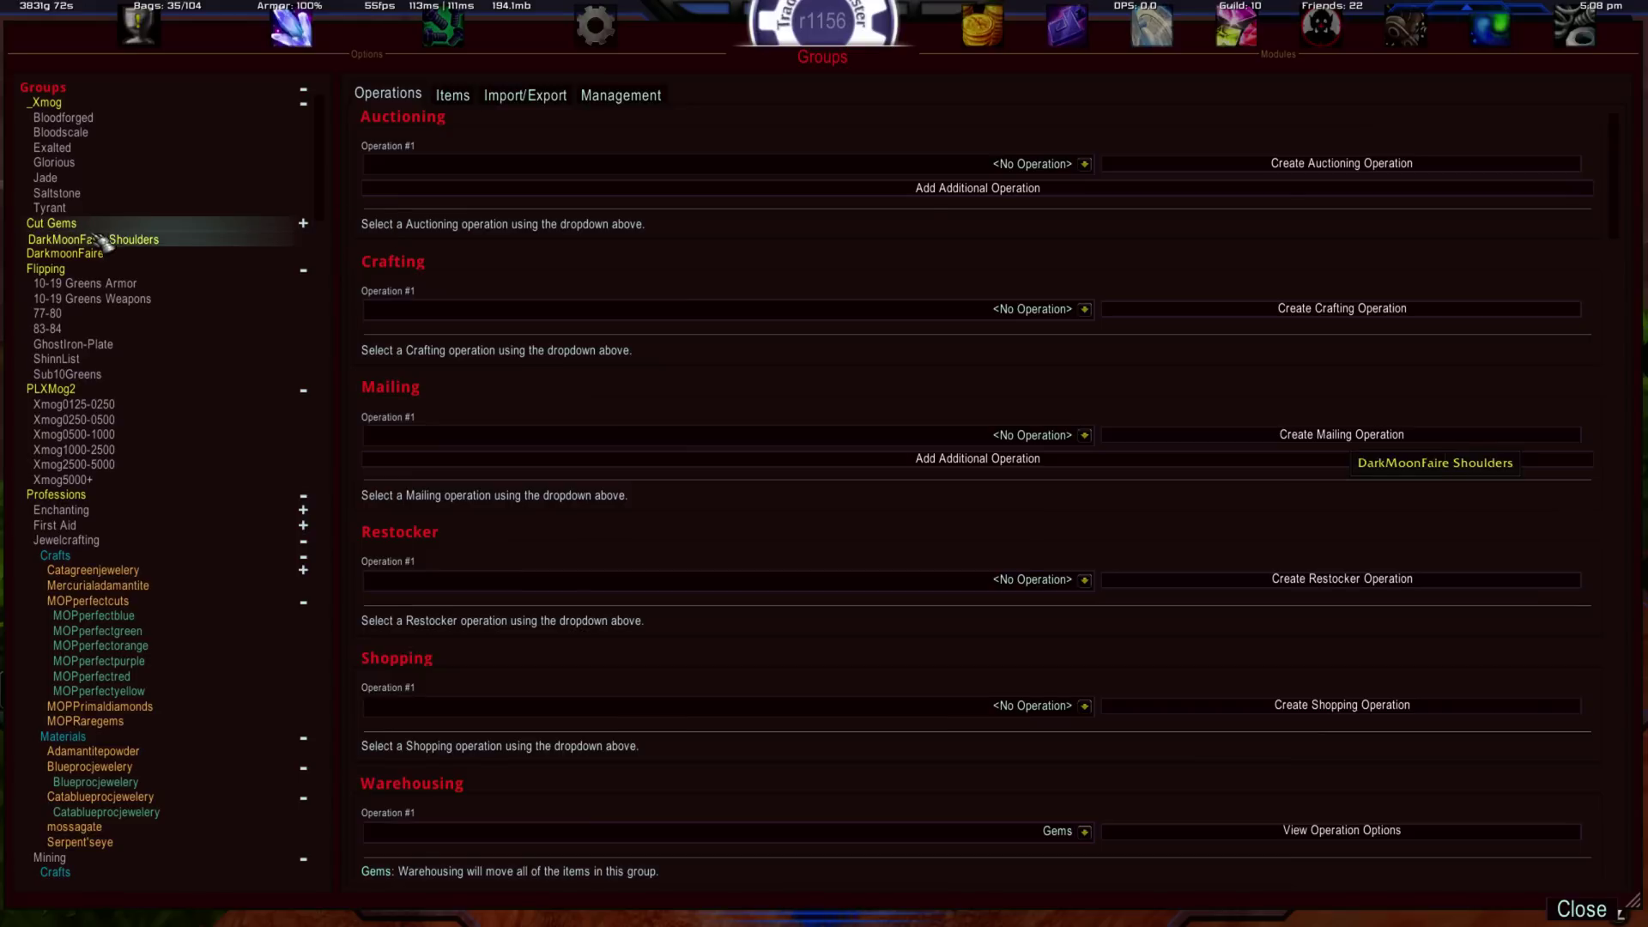
click(99, 254)
click(96, 268)
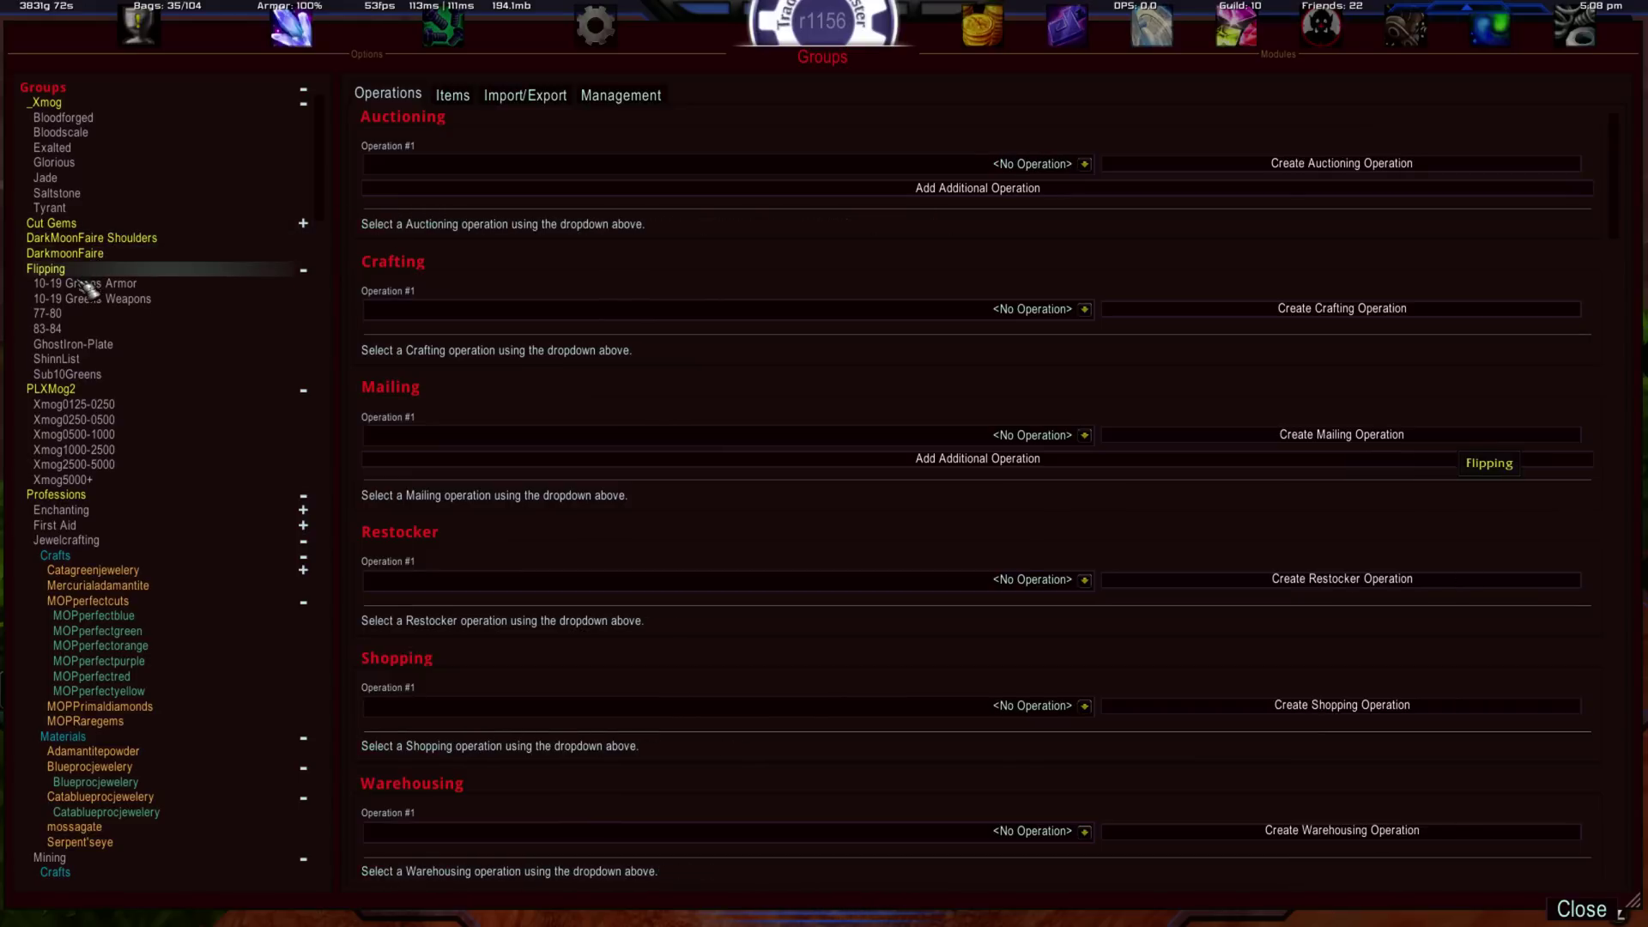
click(52, 88)
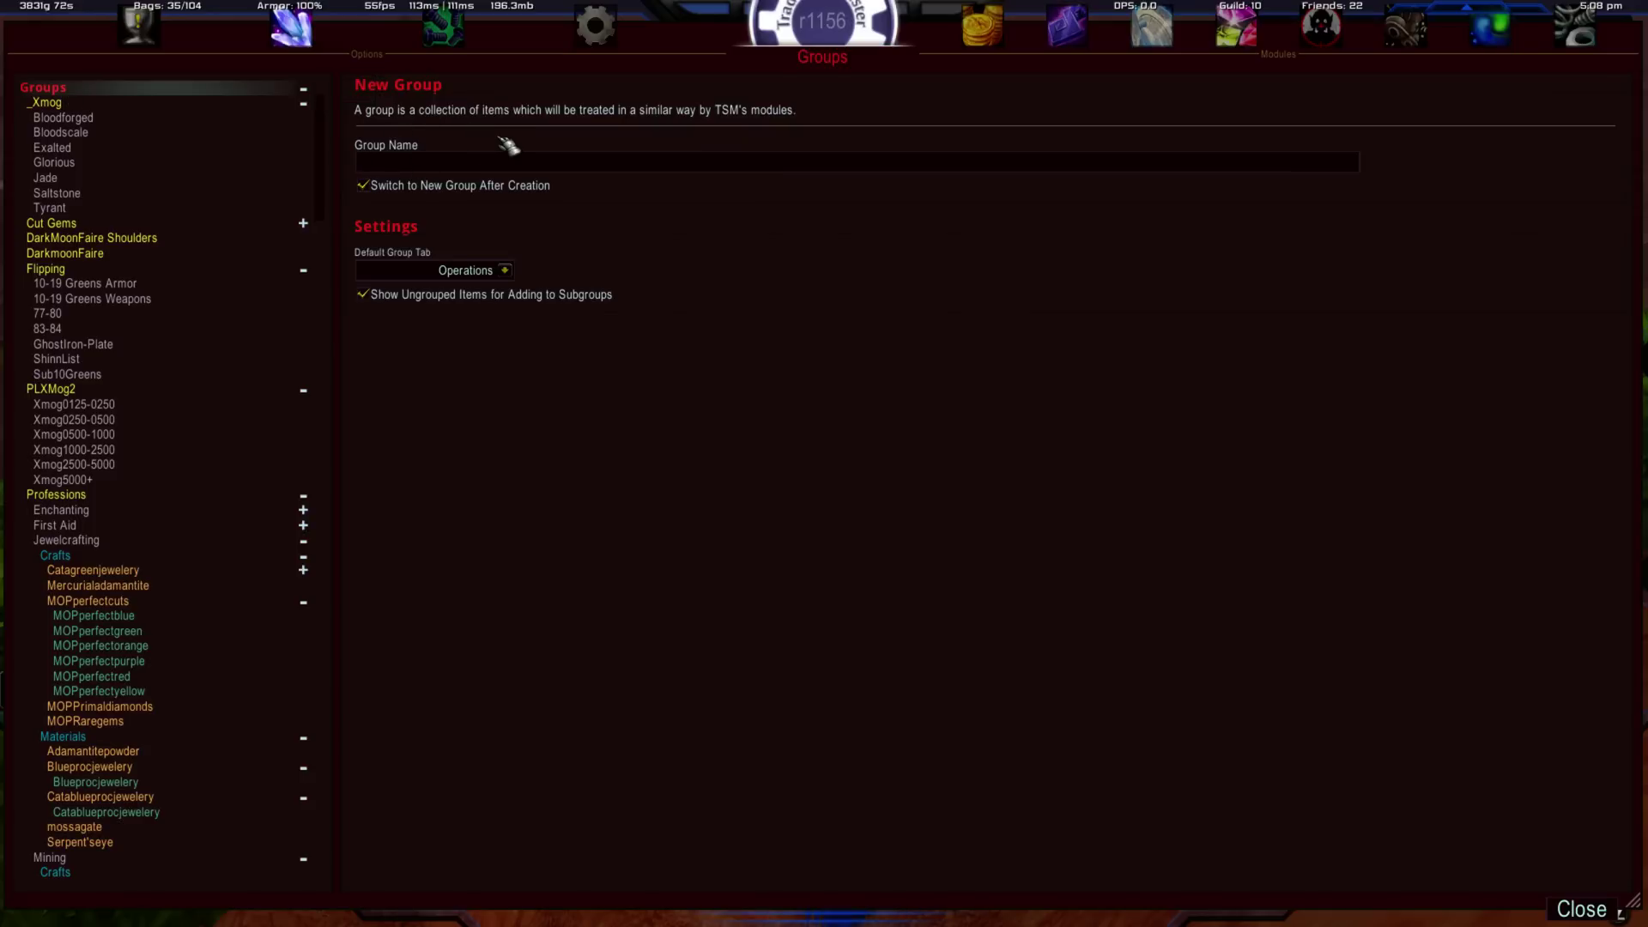
Enter 'Profitz Test Group1' as the new group's name, with spaces between the words.
text(Prof)
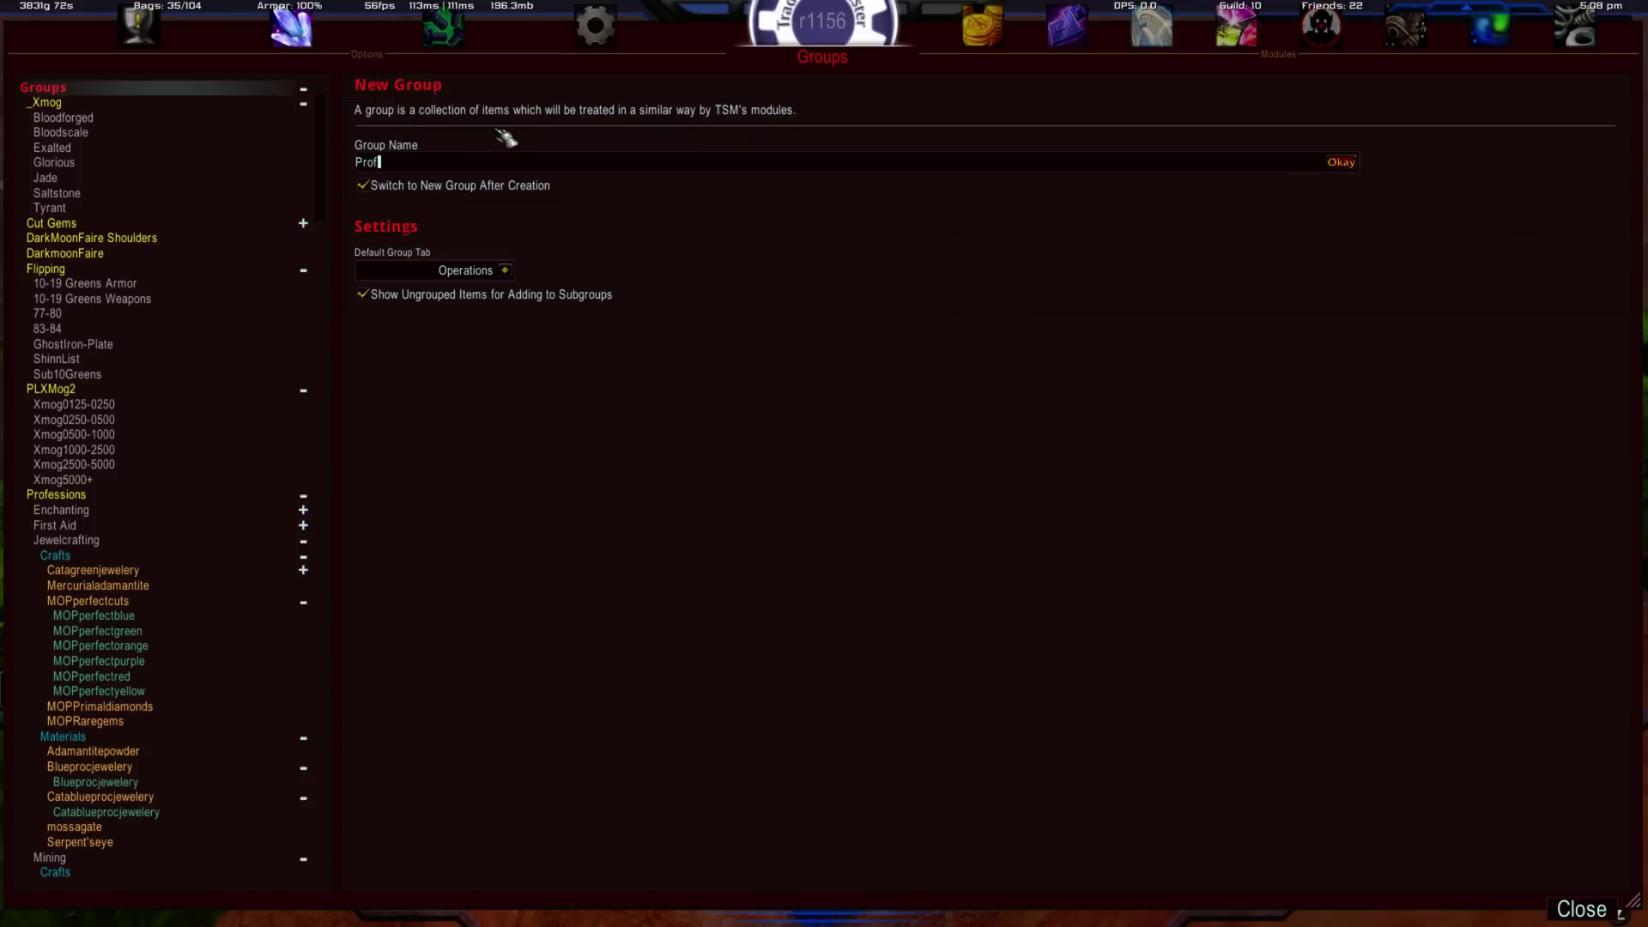
text(itzTestGroup1)
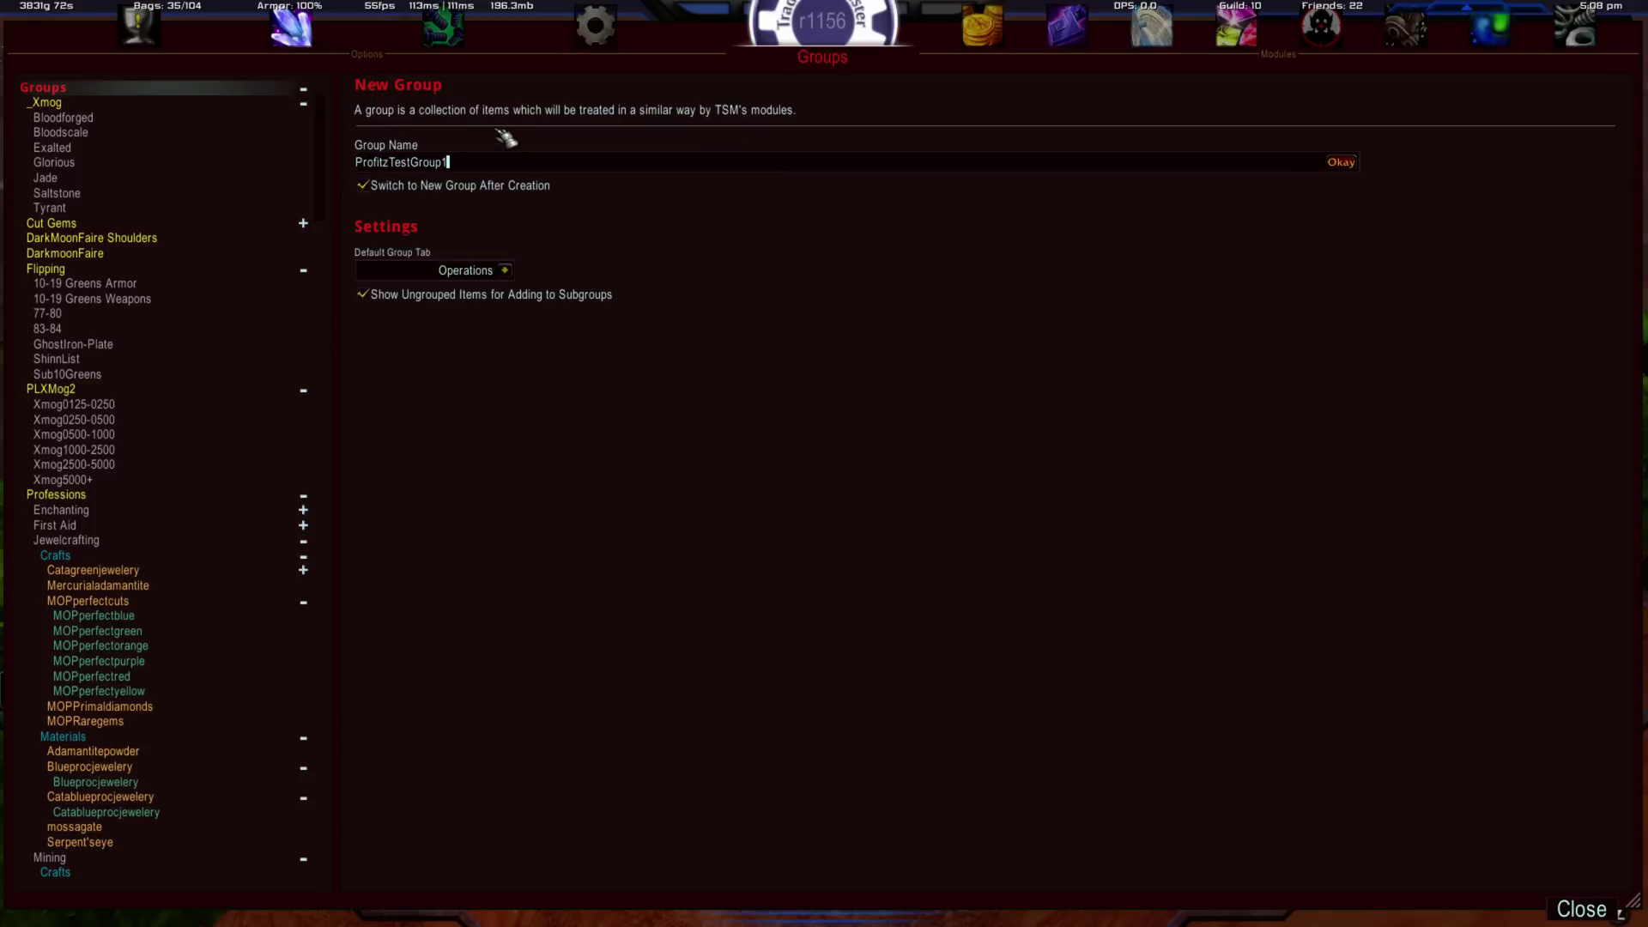
click(391, 163)
key(Right)
key(Right)
key(Right)
key(Right)
key(Right)
key(Right)
key(Right)
key(Right)
key(Right)
key(Right)
key(Return)
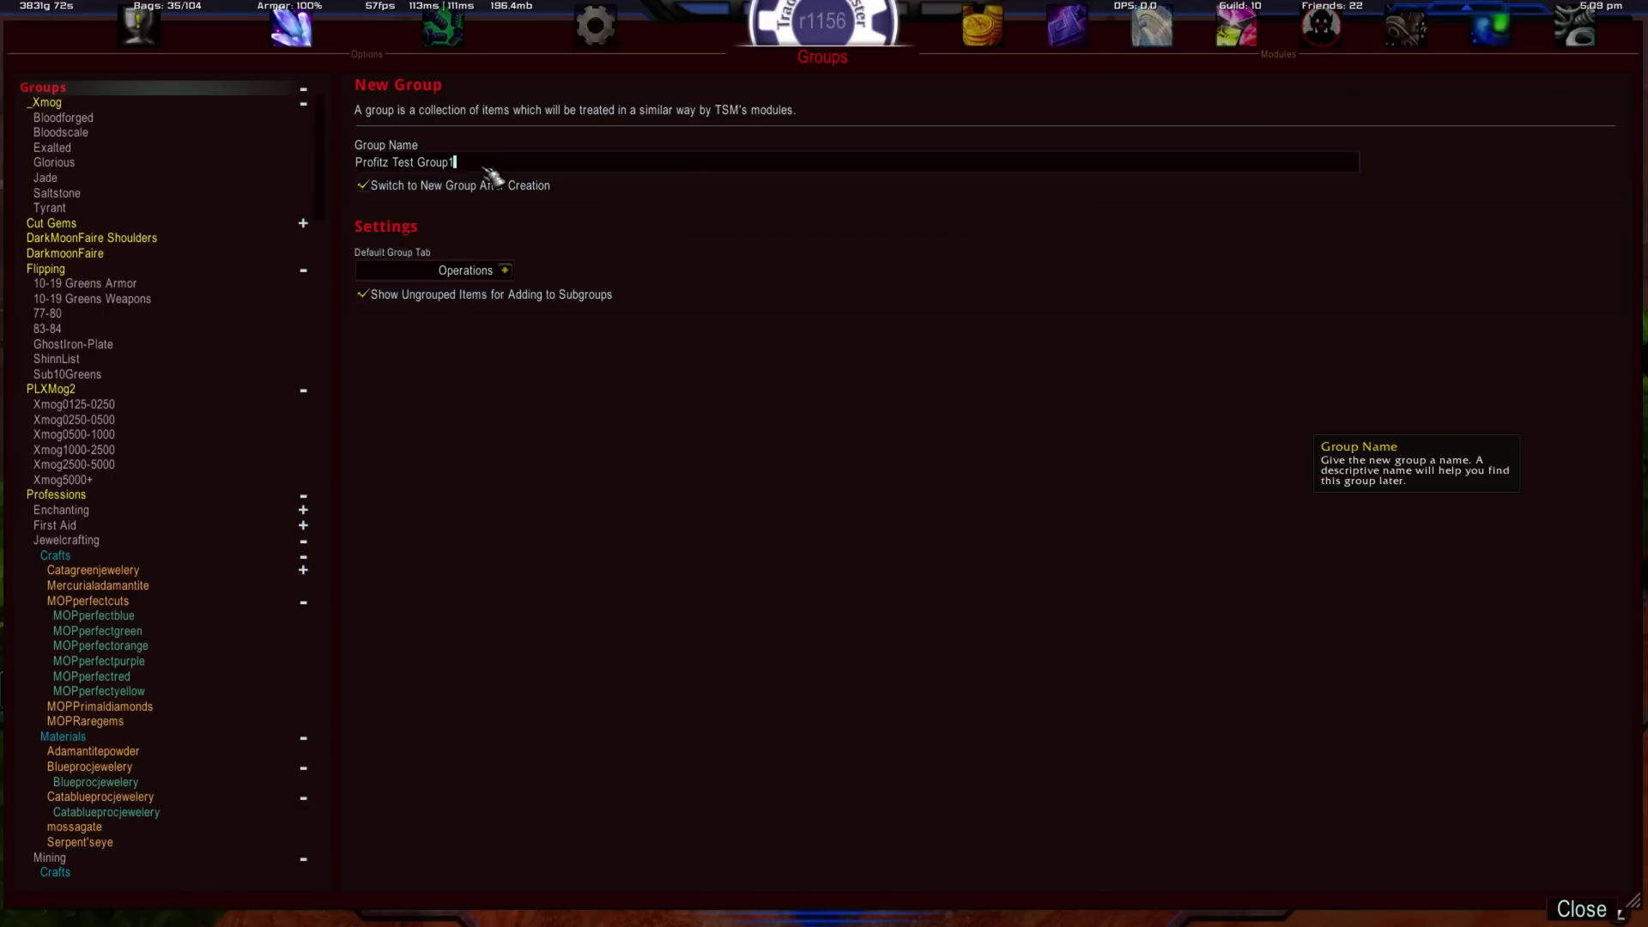
Create the Profitz Test Group1 group and scroll the tree to confirm it is listed.
key(ctrl+a)
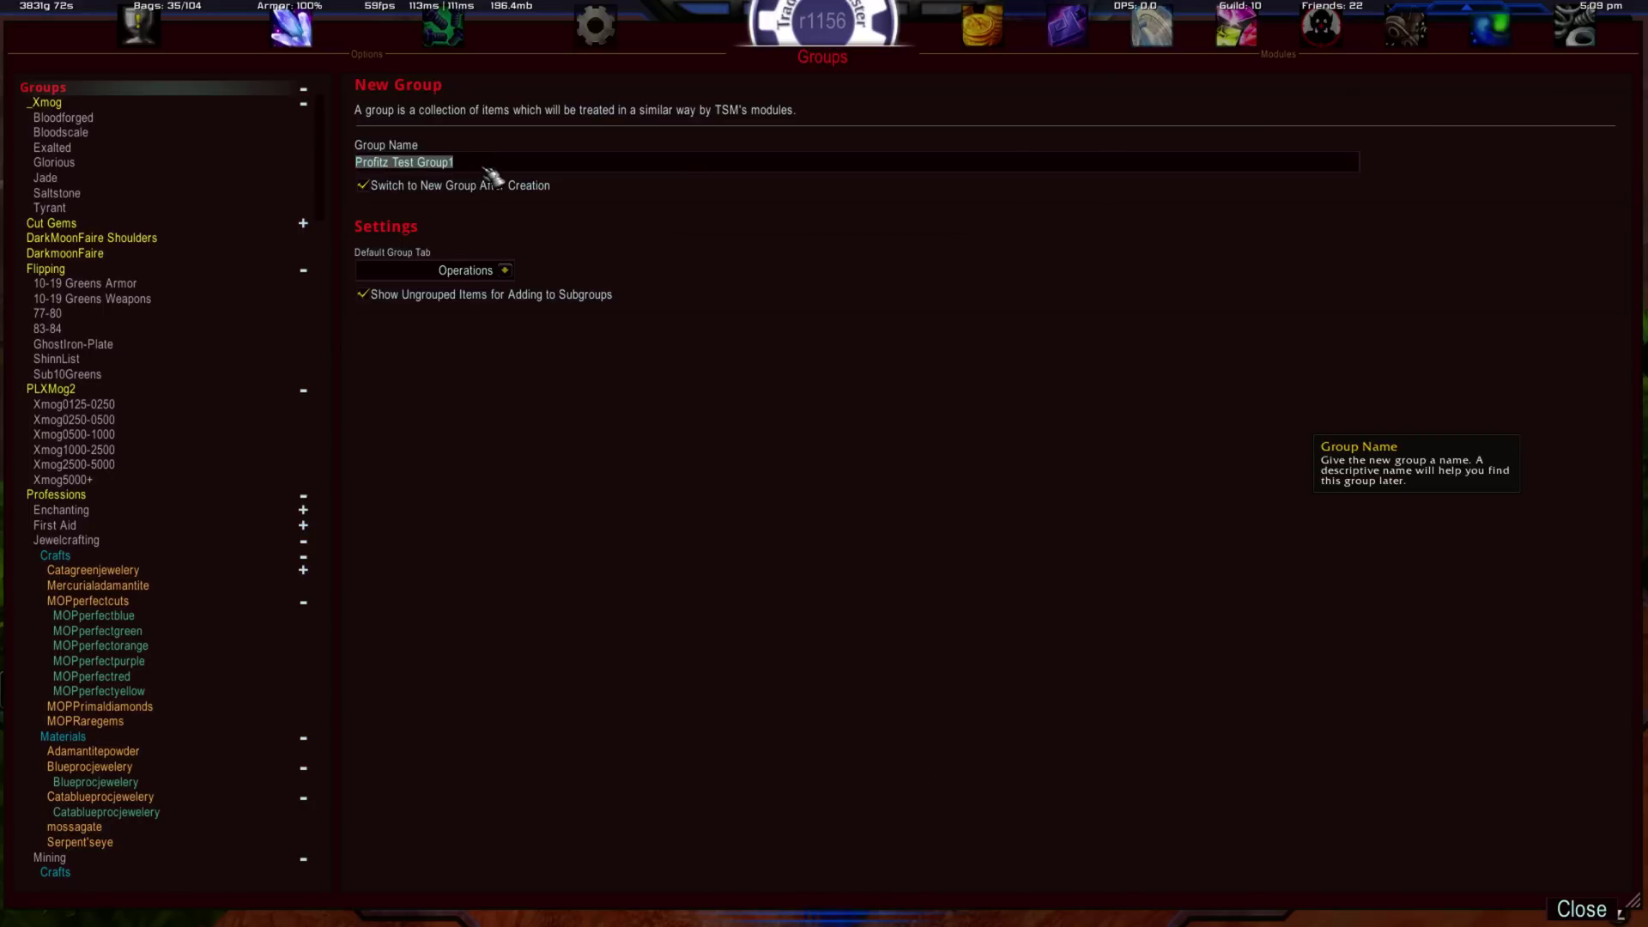
key(Home)
key(Right)
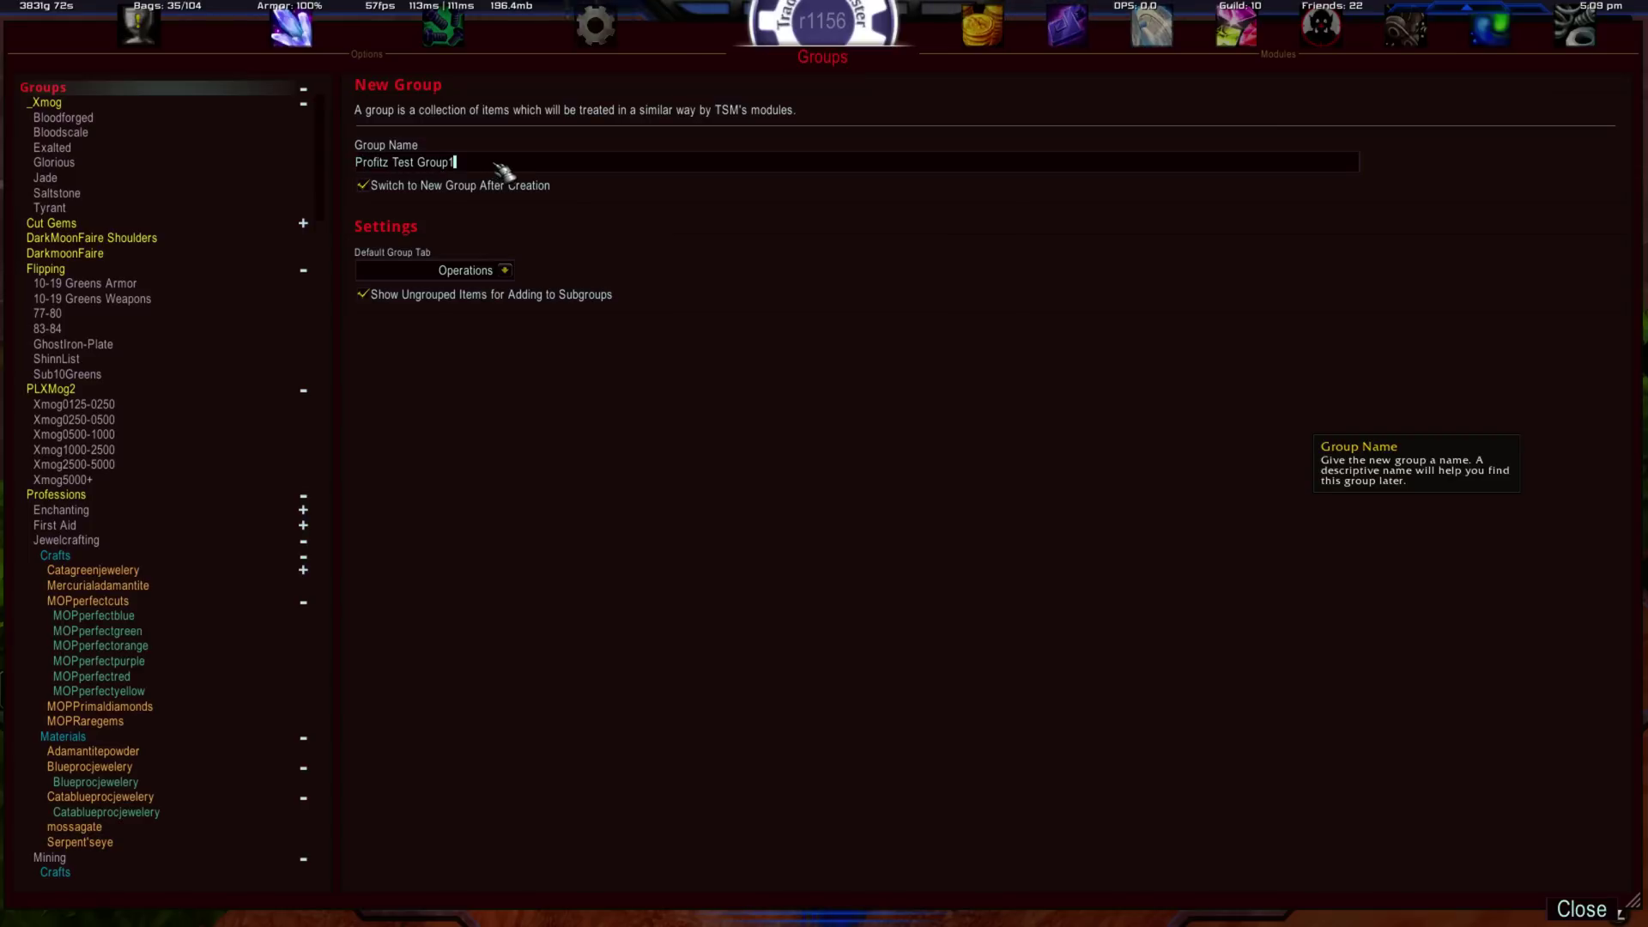
key(Return)
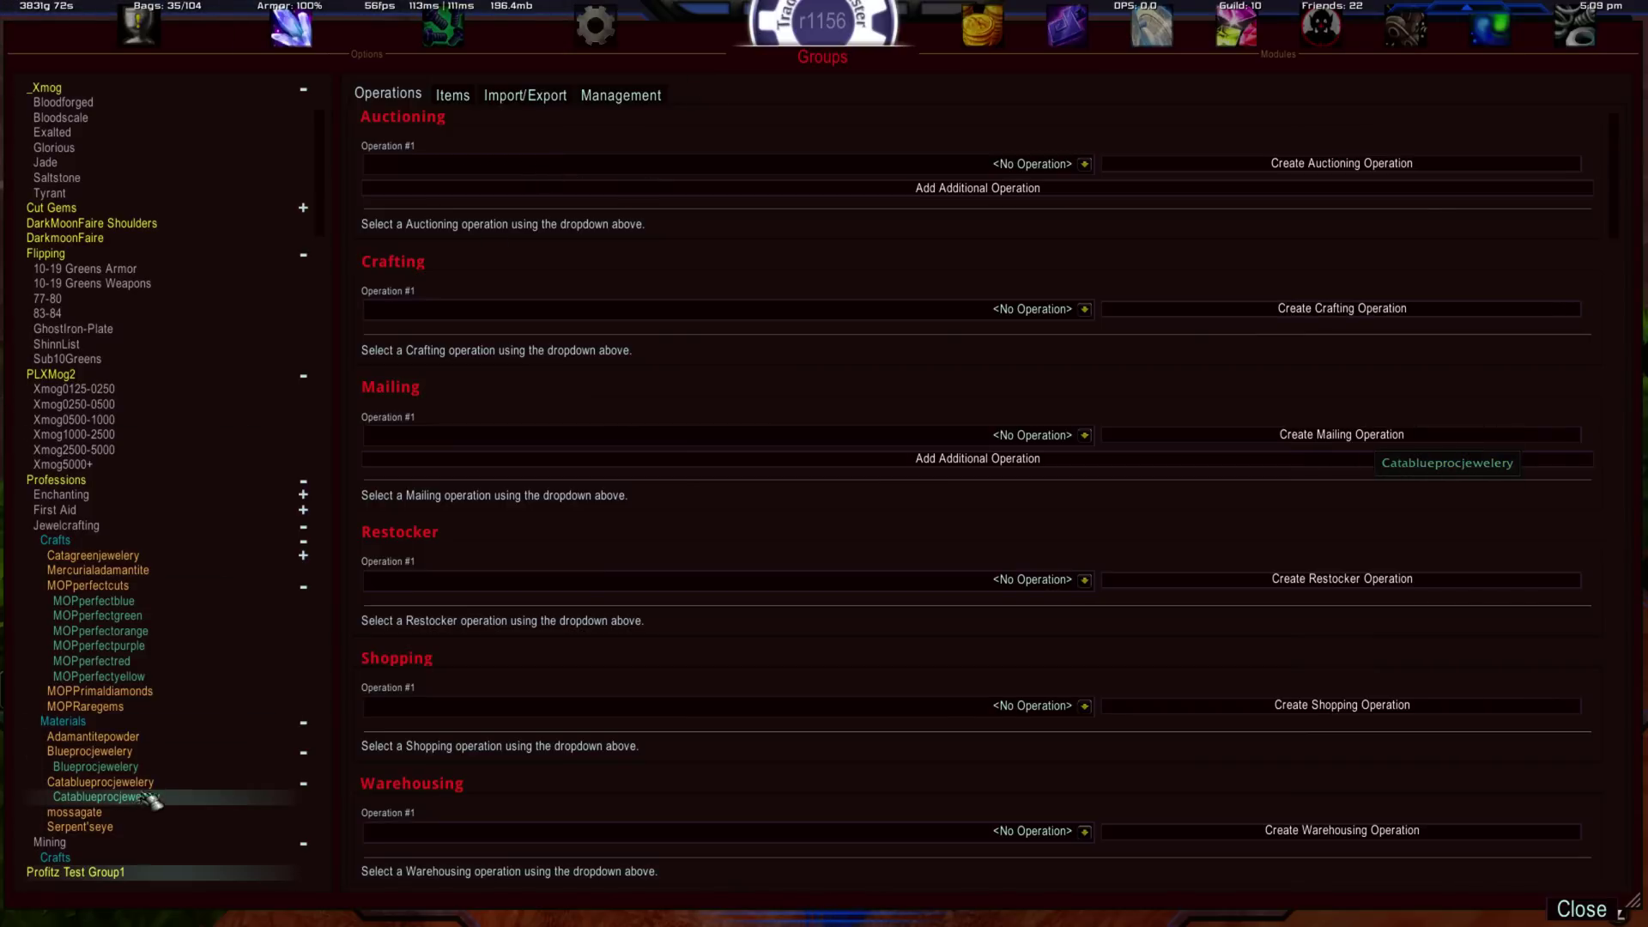
scroll(146, 794, down, 1)
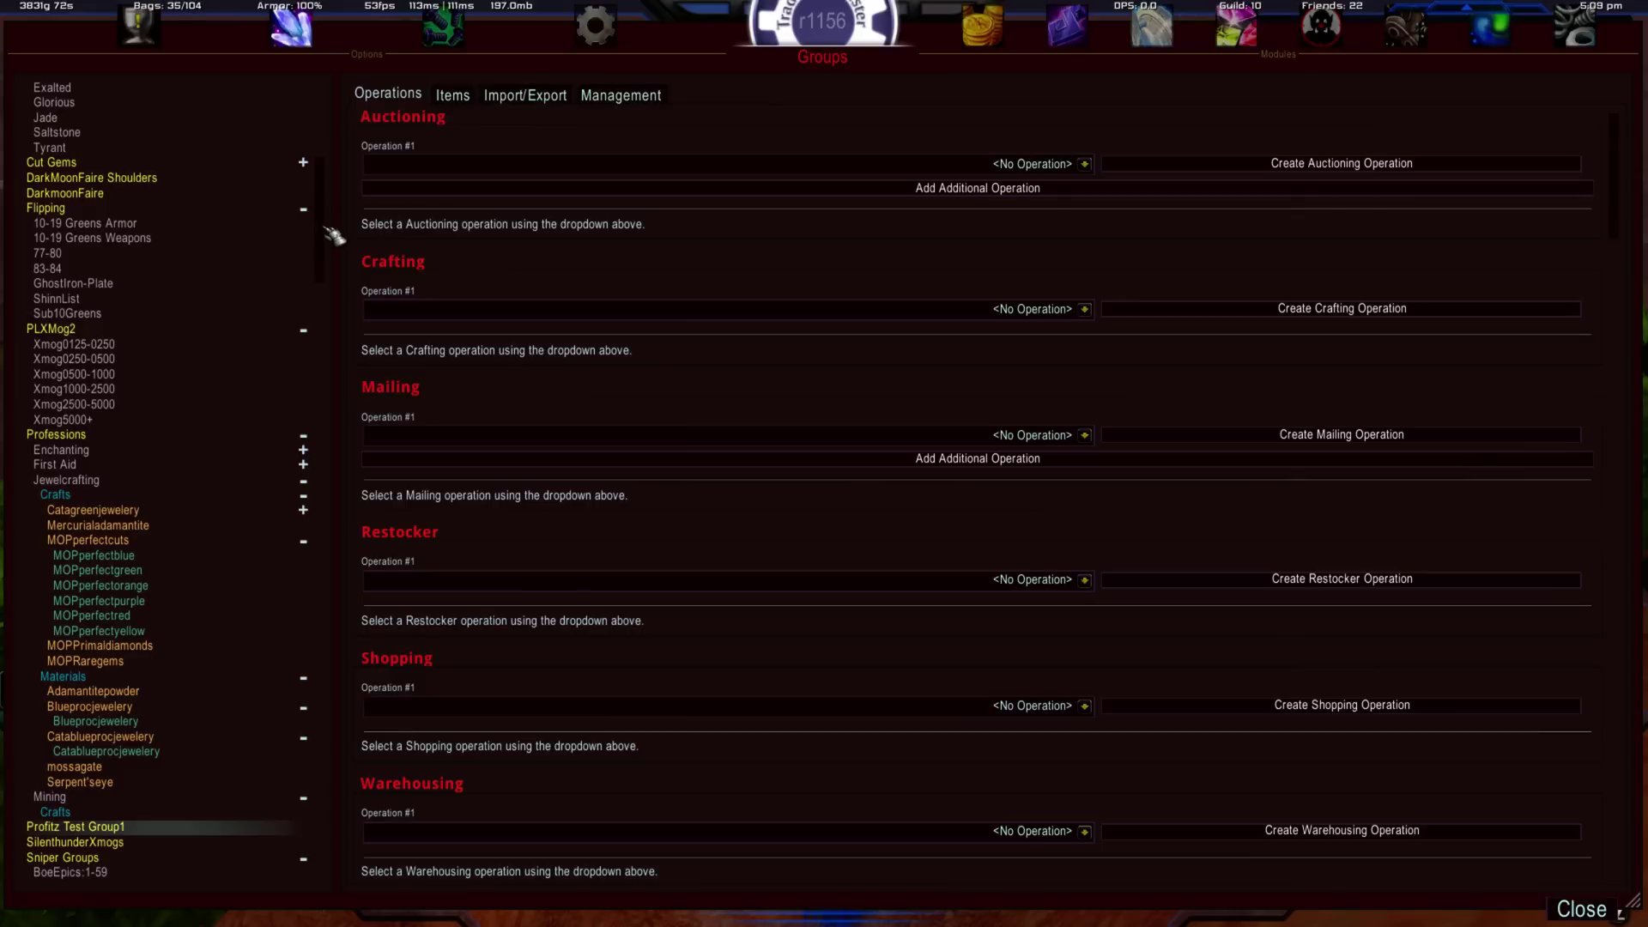
drag(335, 236, 335, 108)
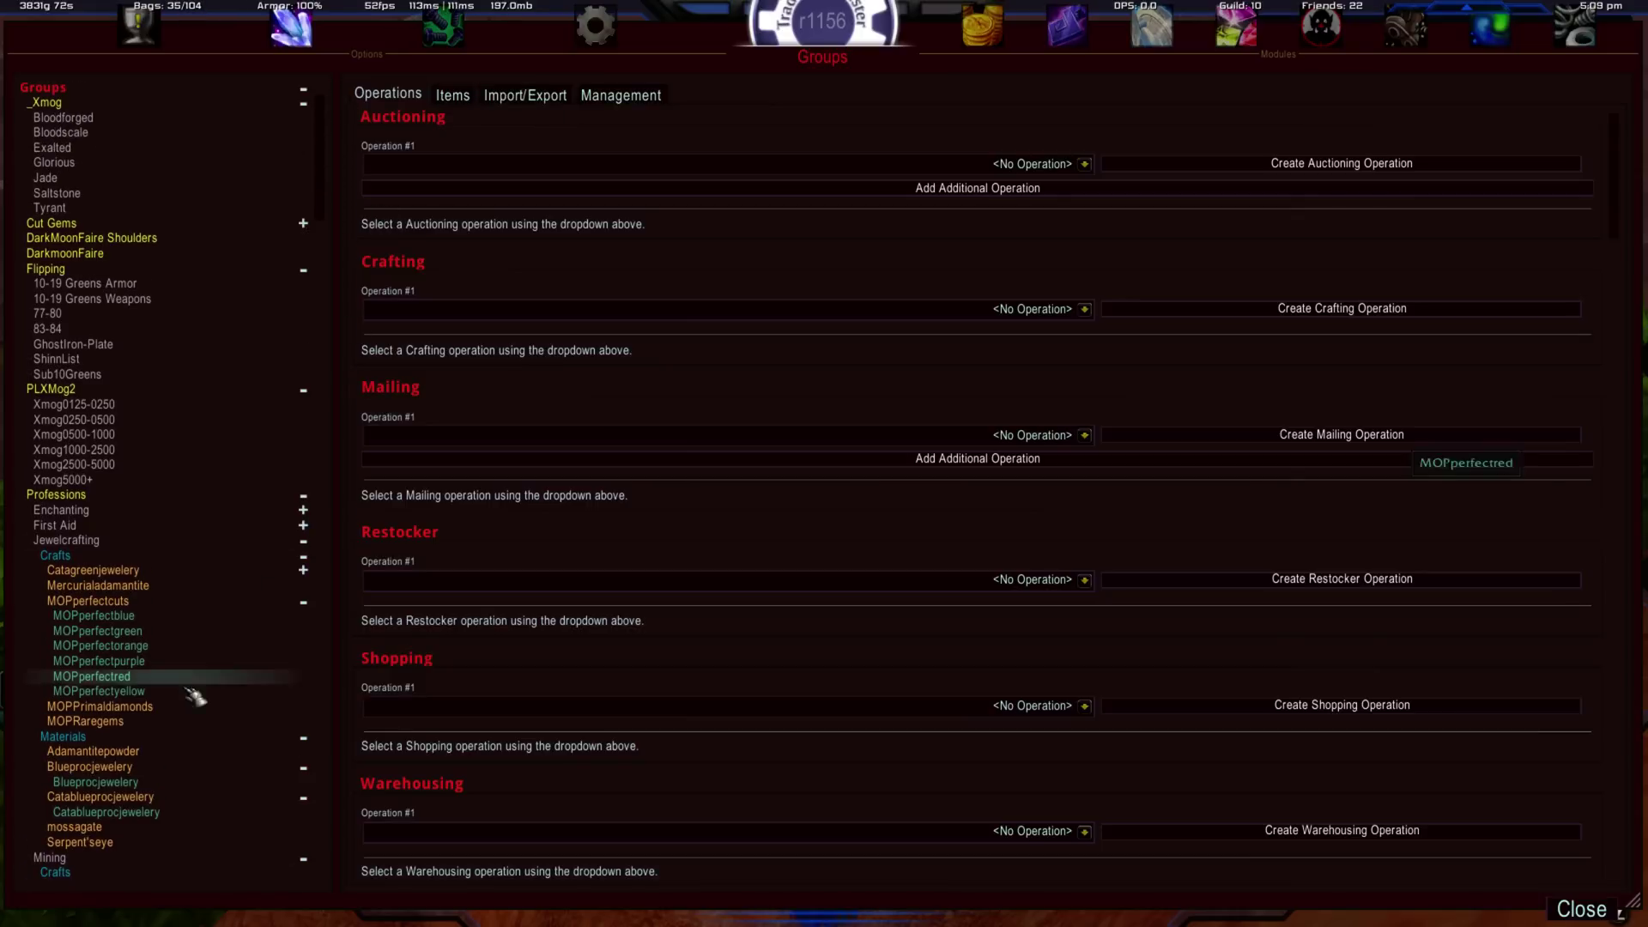
scroll(331, 210, down, 3)
scroll(331, 209, up, 3)
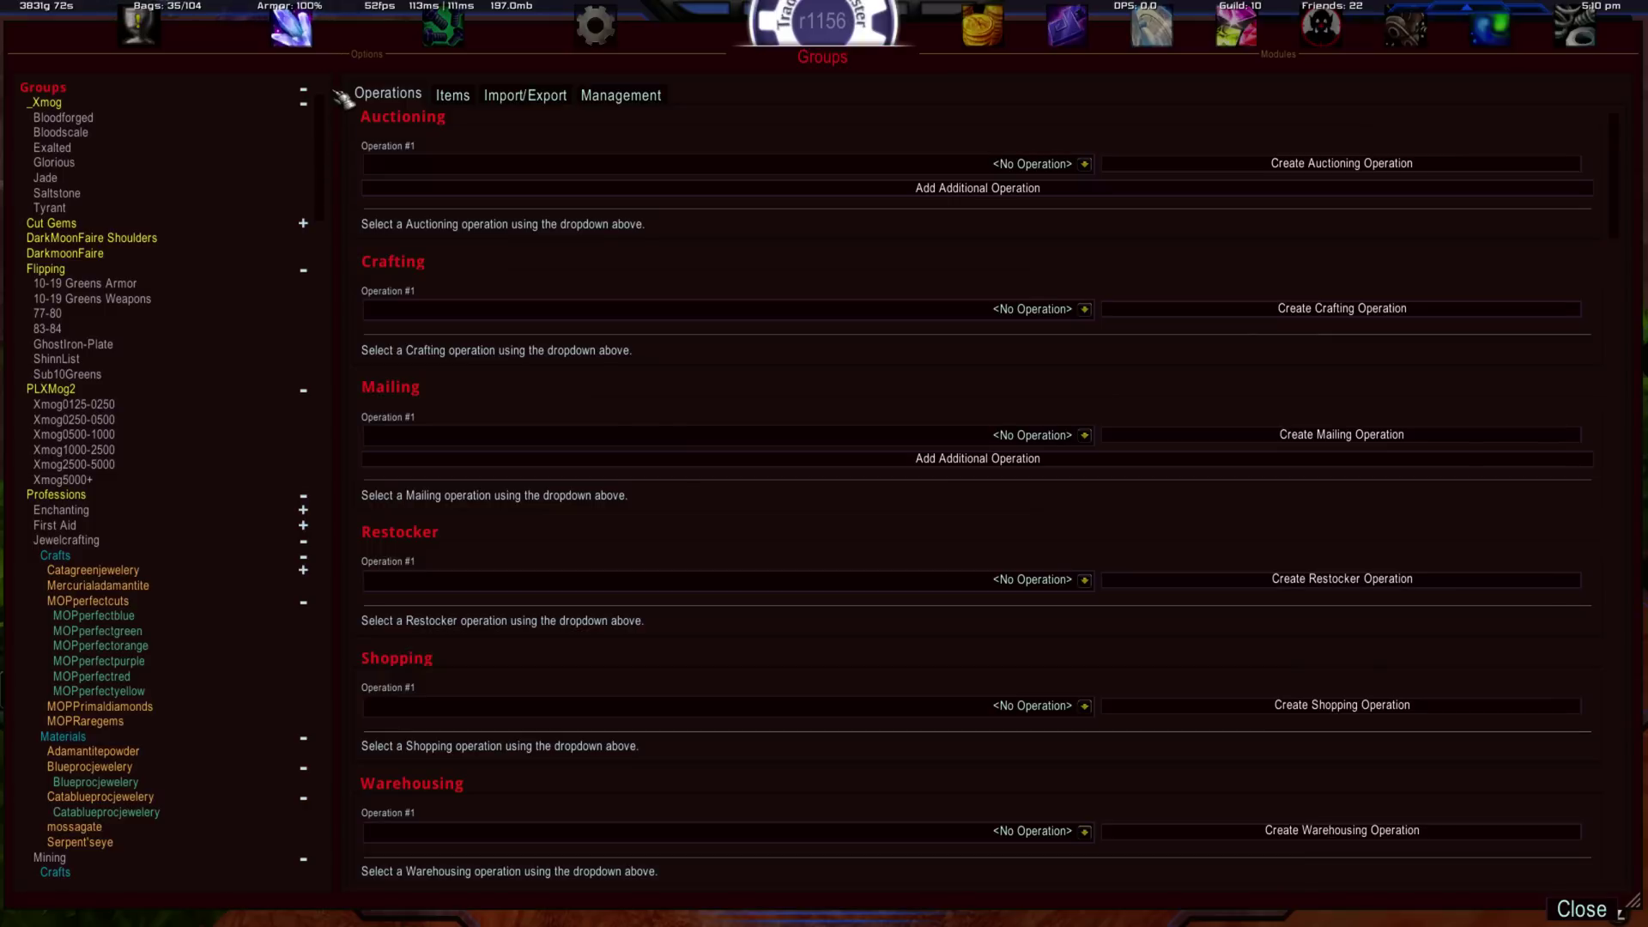
Enter 'Profitz Test Group2' as the new group name.
click(146, 96)
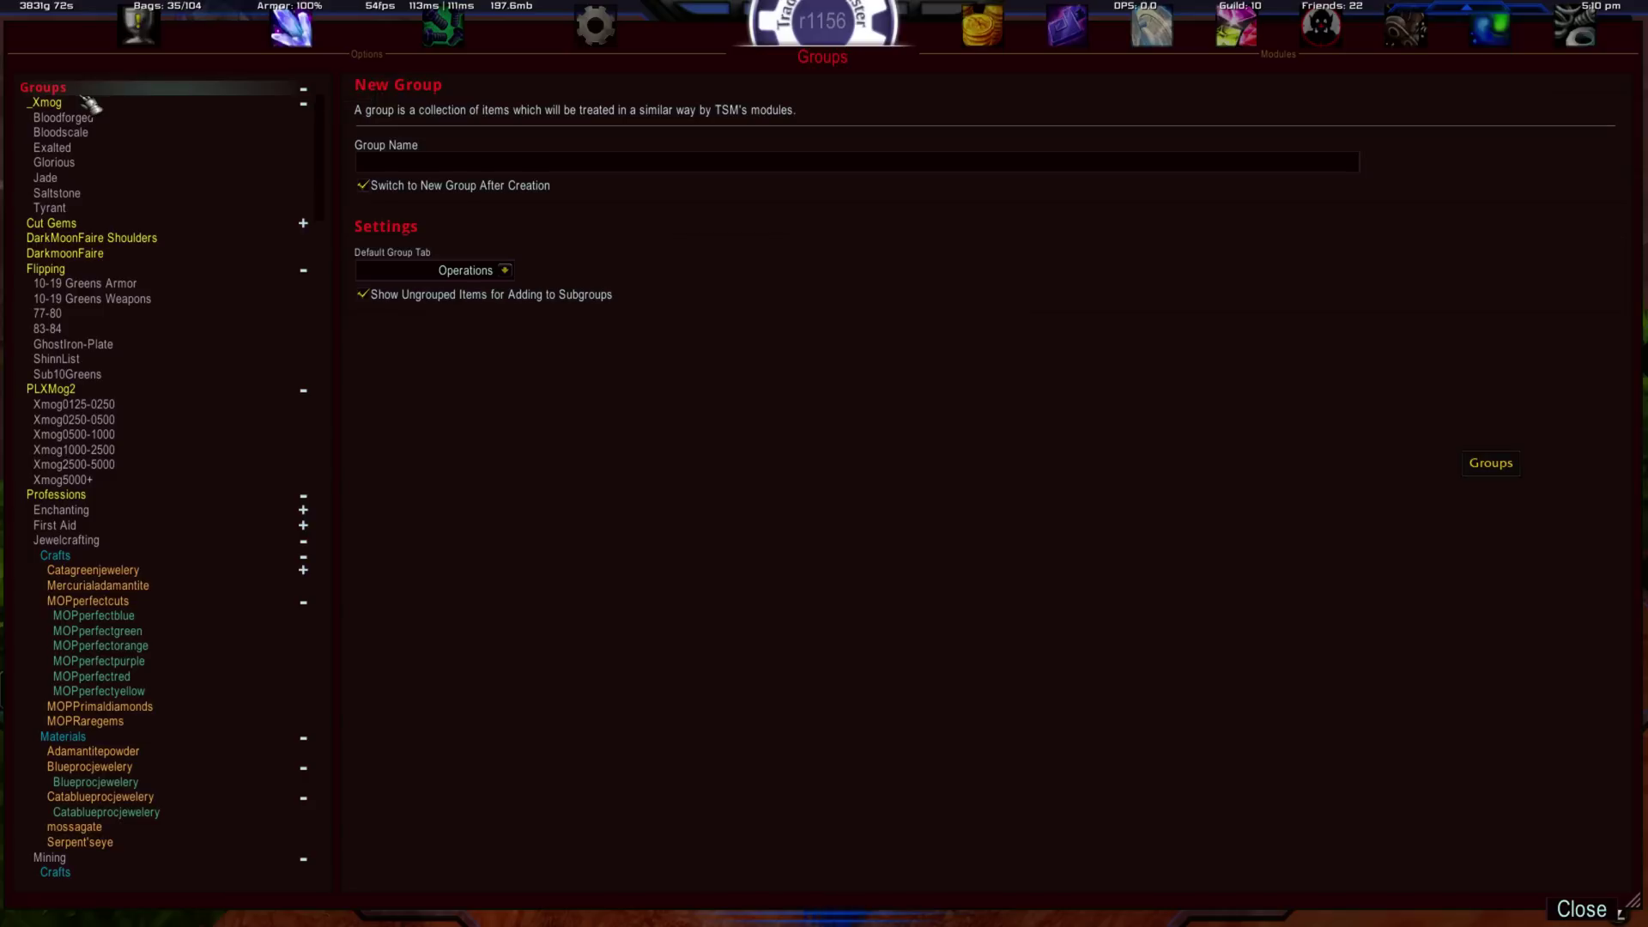
click(403, 163)
text(Profitz Test Group1)
key(BackSpace)
text(2)
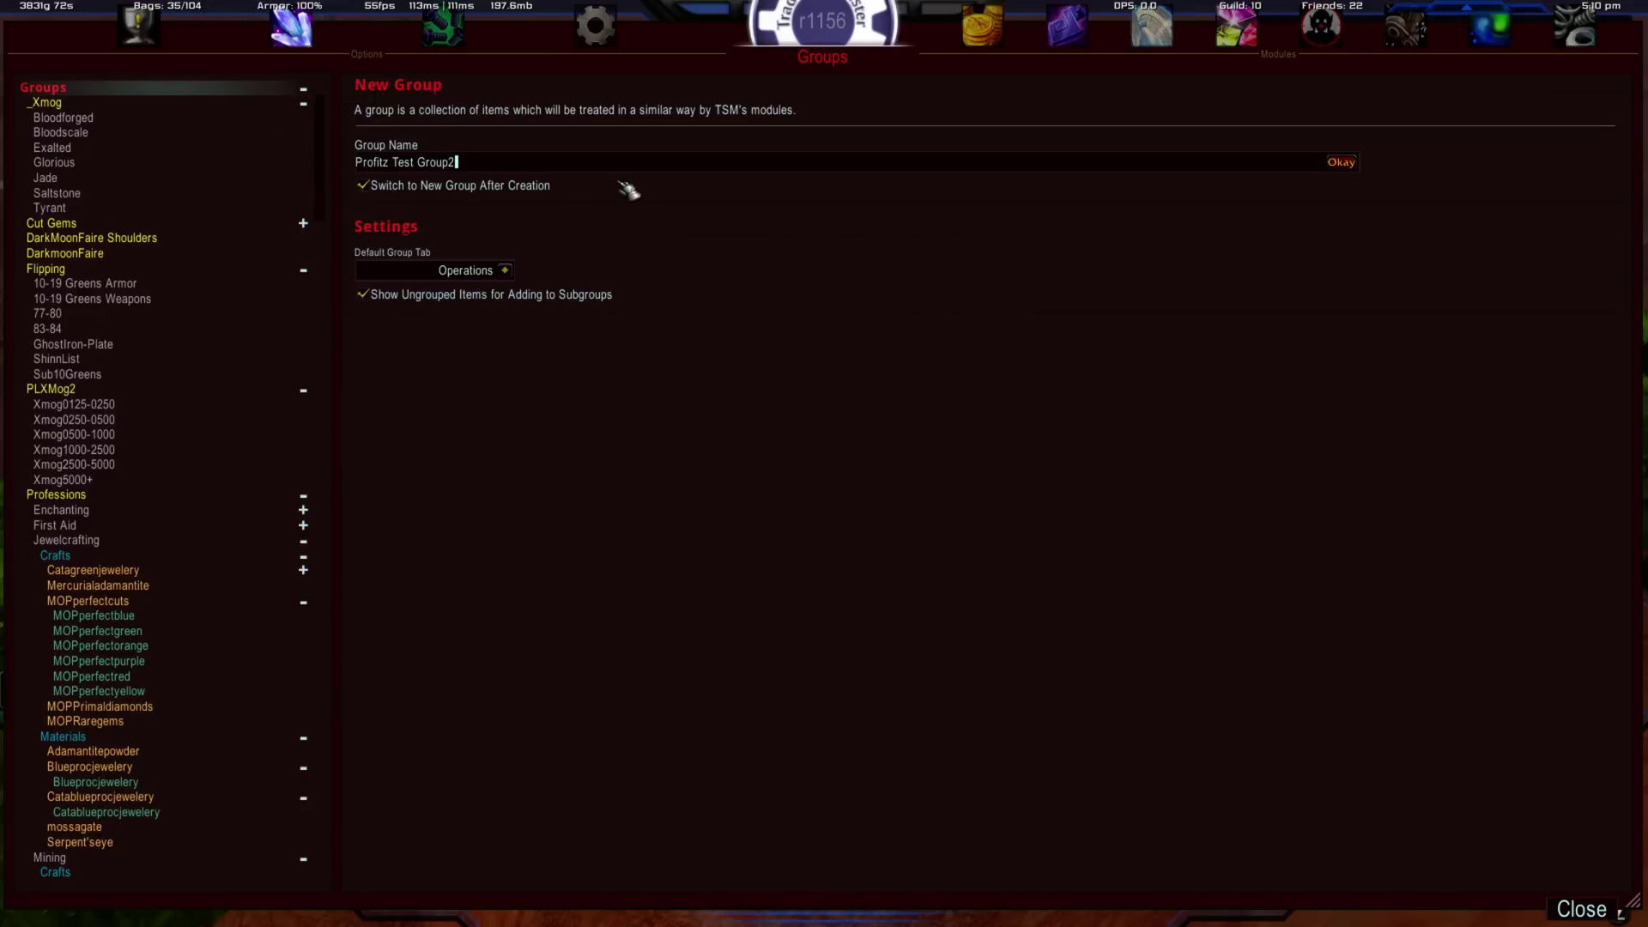
Turn off Switch to New Group After Creation and create Profitz Test Group2.
click(434, 187)
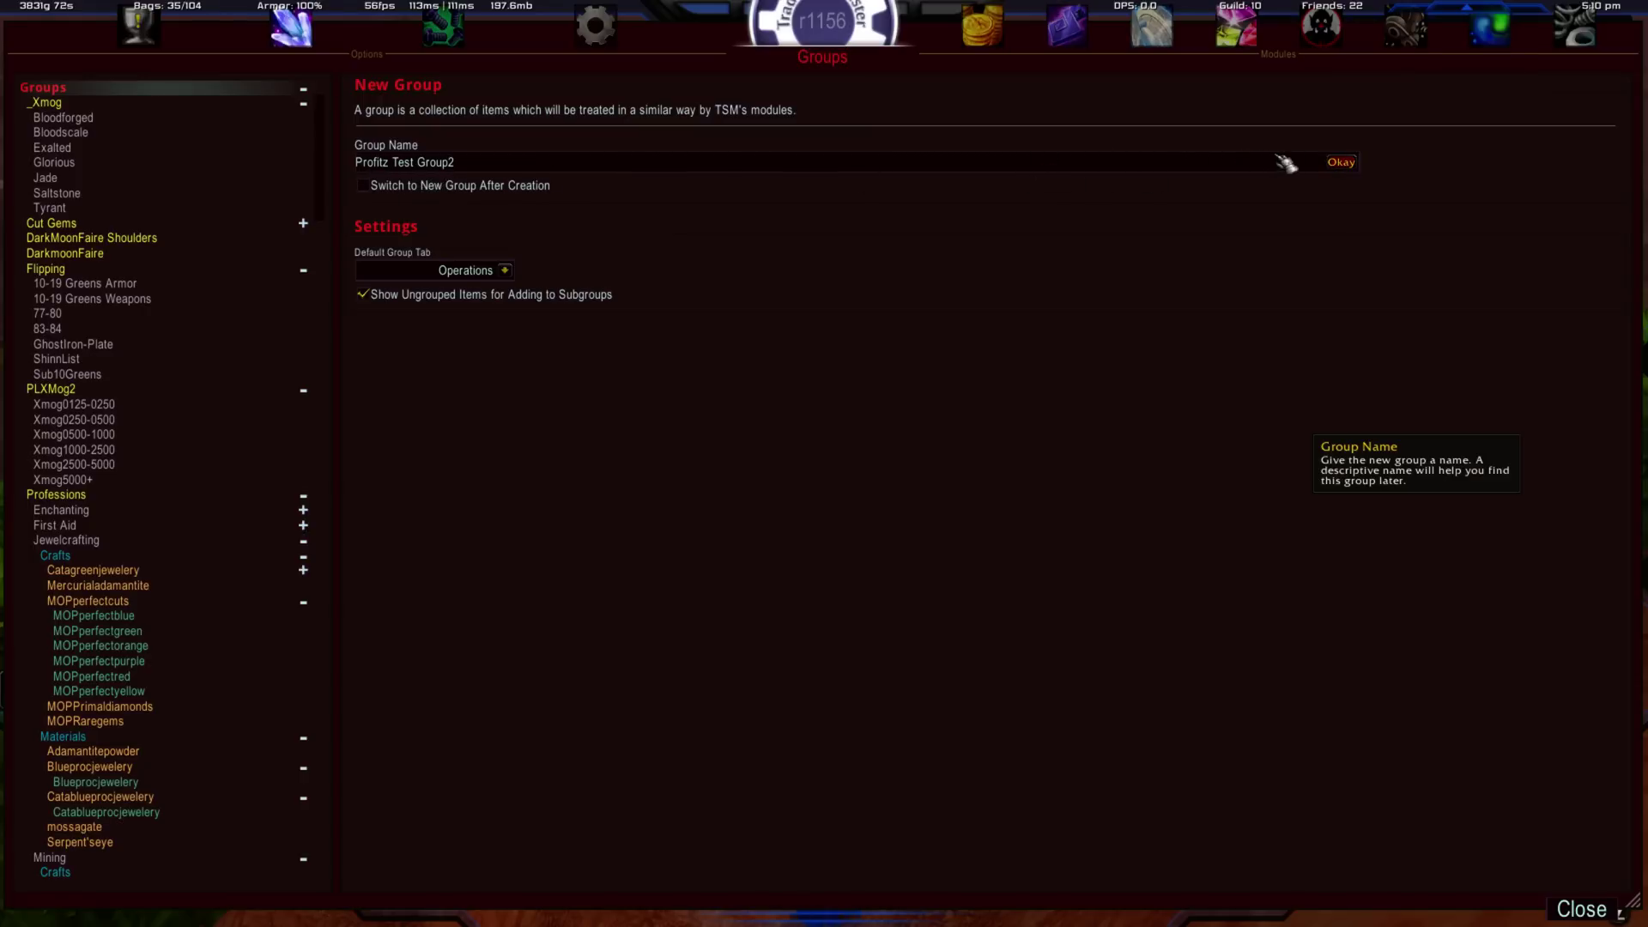
click(1343, 168)
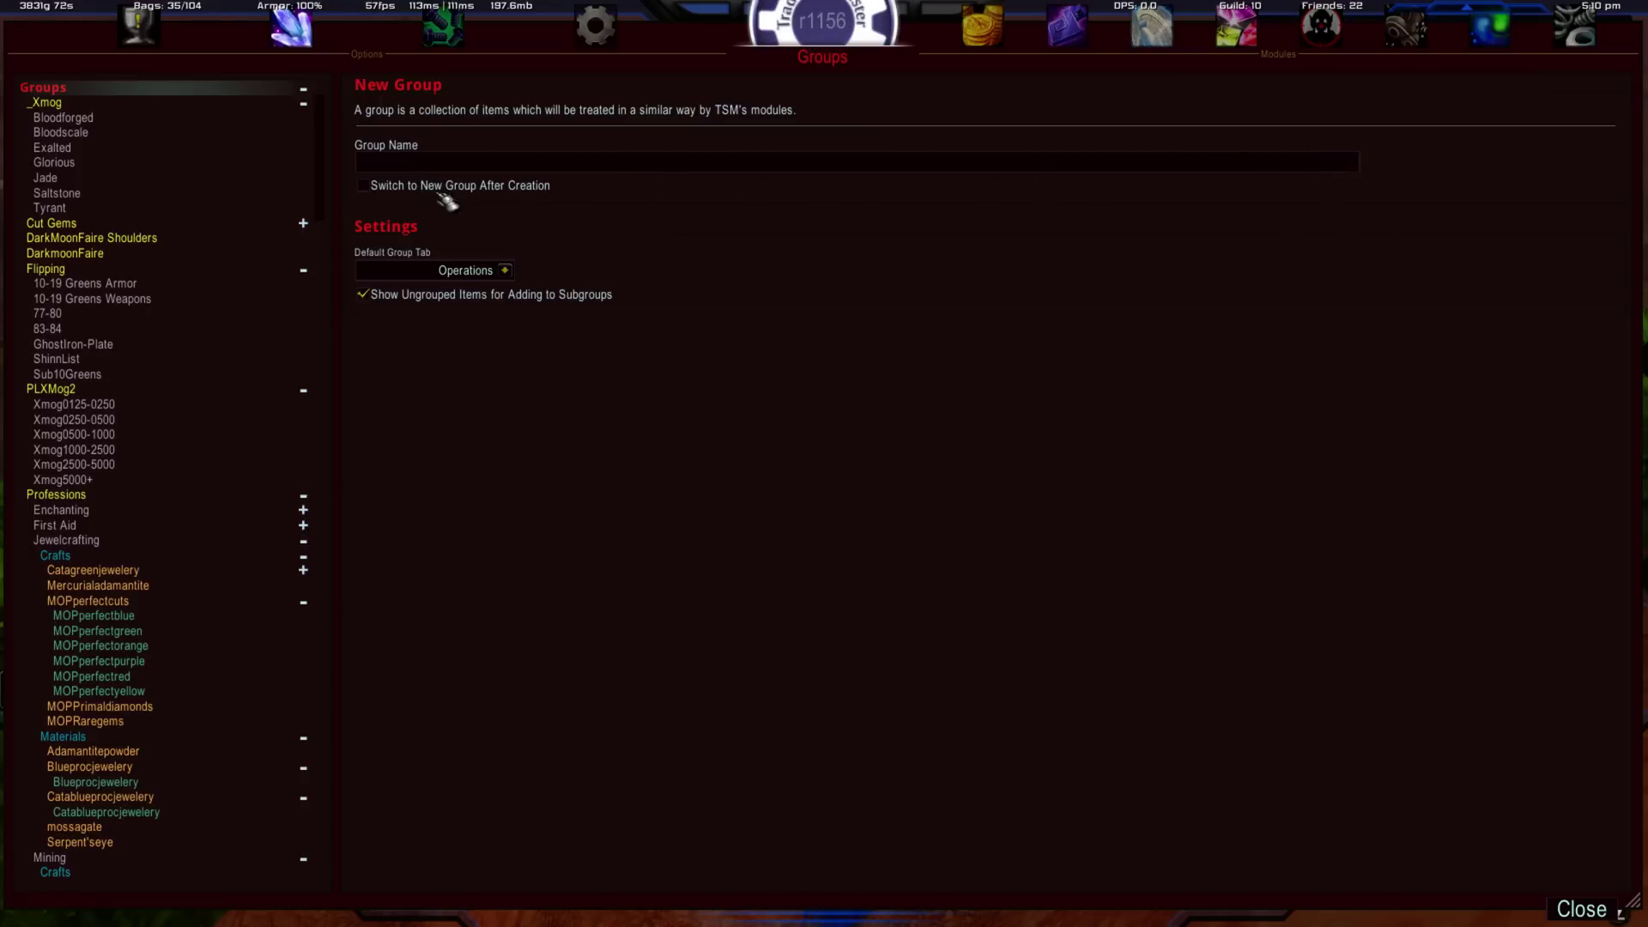
scroll(250, 536, down, 8)
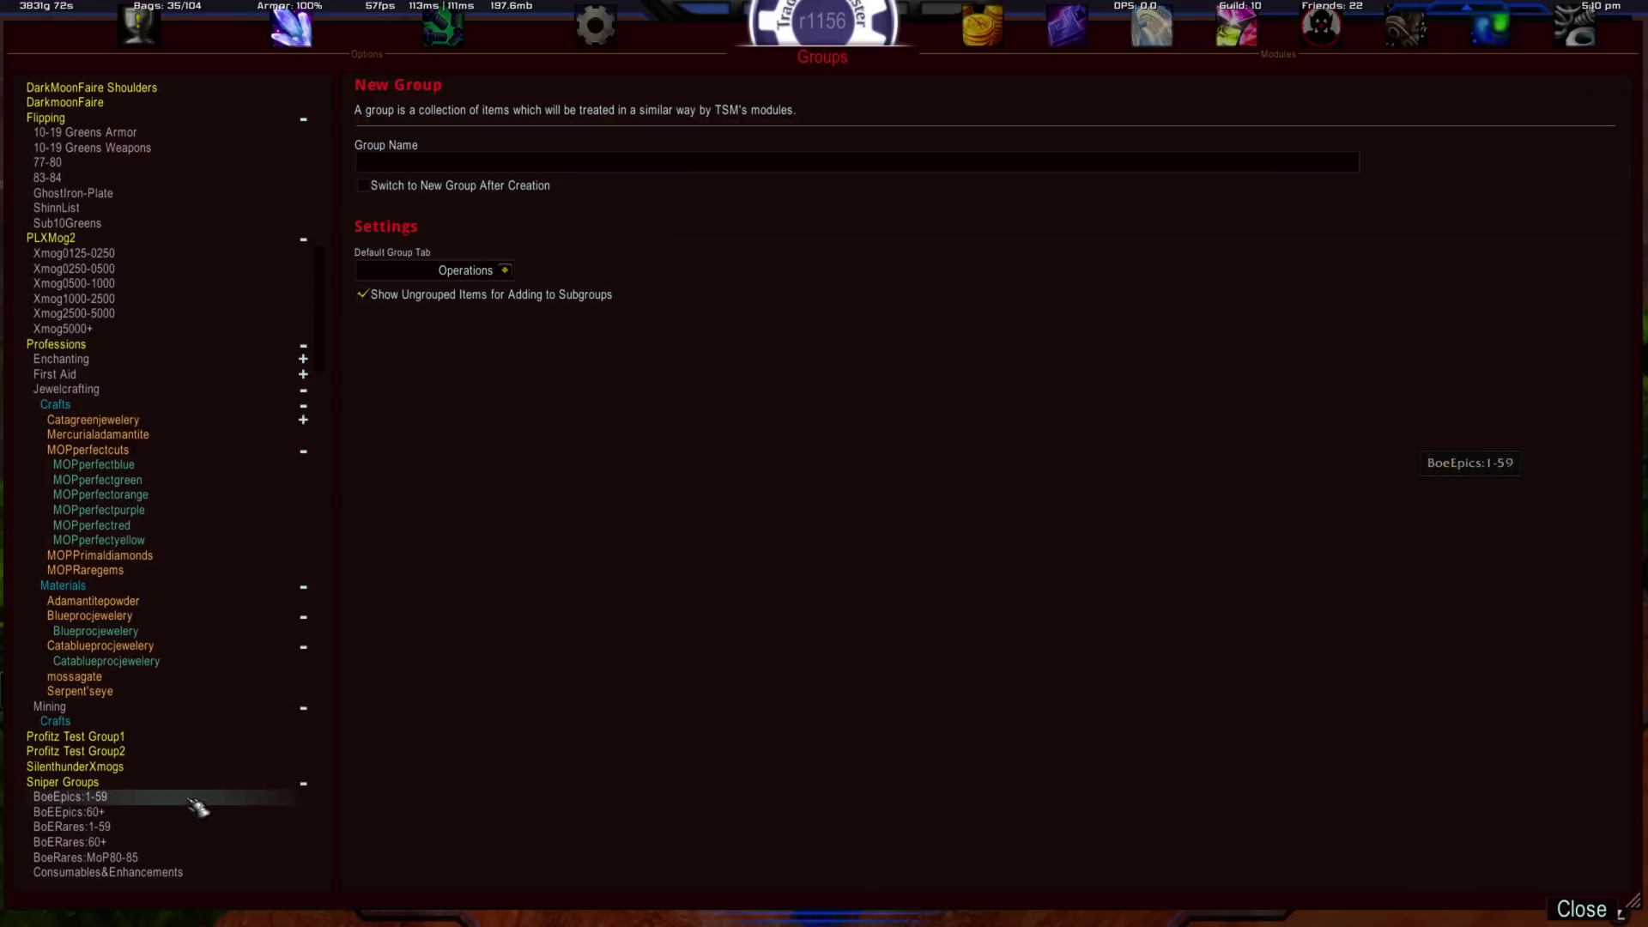
scroll(217, 772, down, 2)
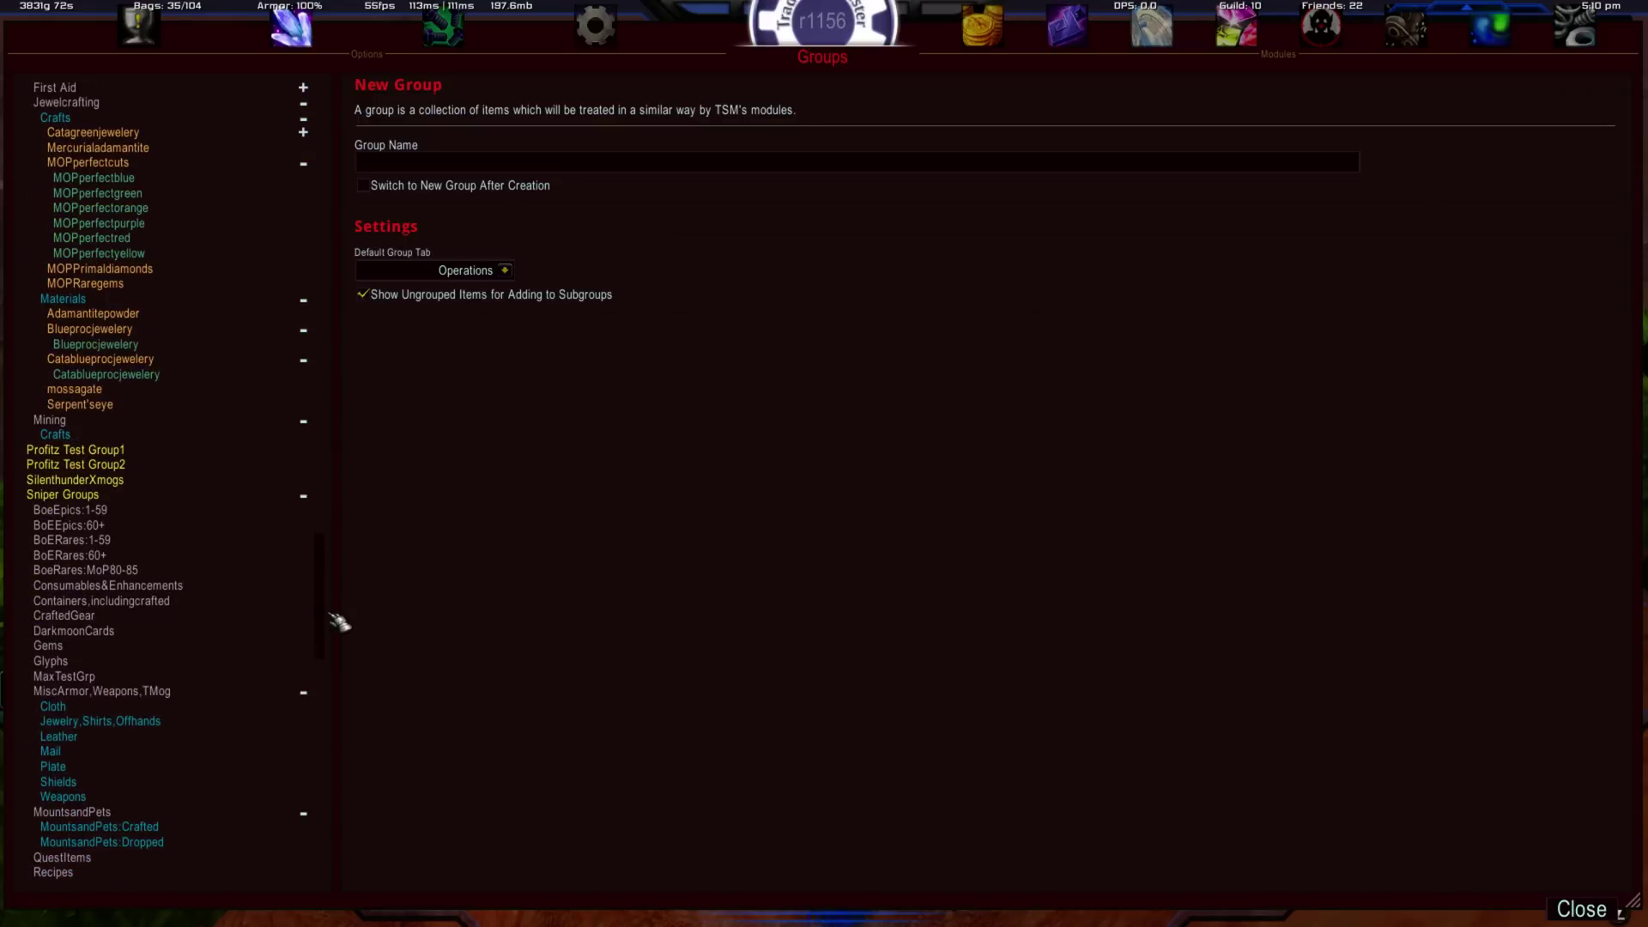
drag(330, 628, 335, 872)
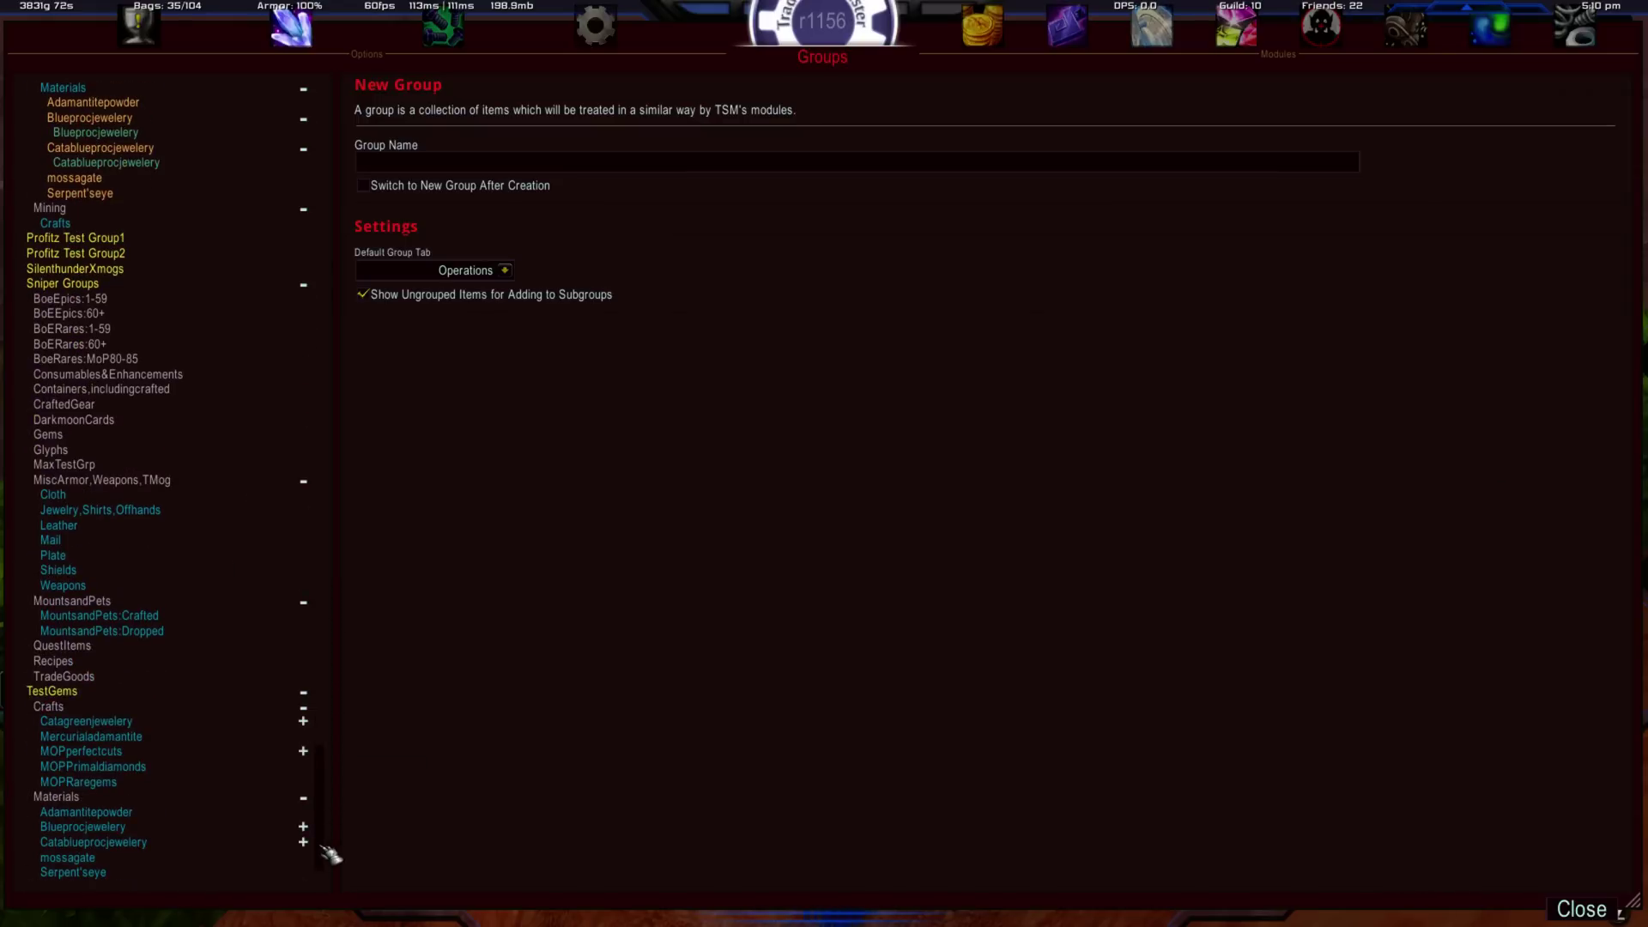
Create top-level groups Profitz Test Group3, Group4 and Group5.
click(527, 167)
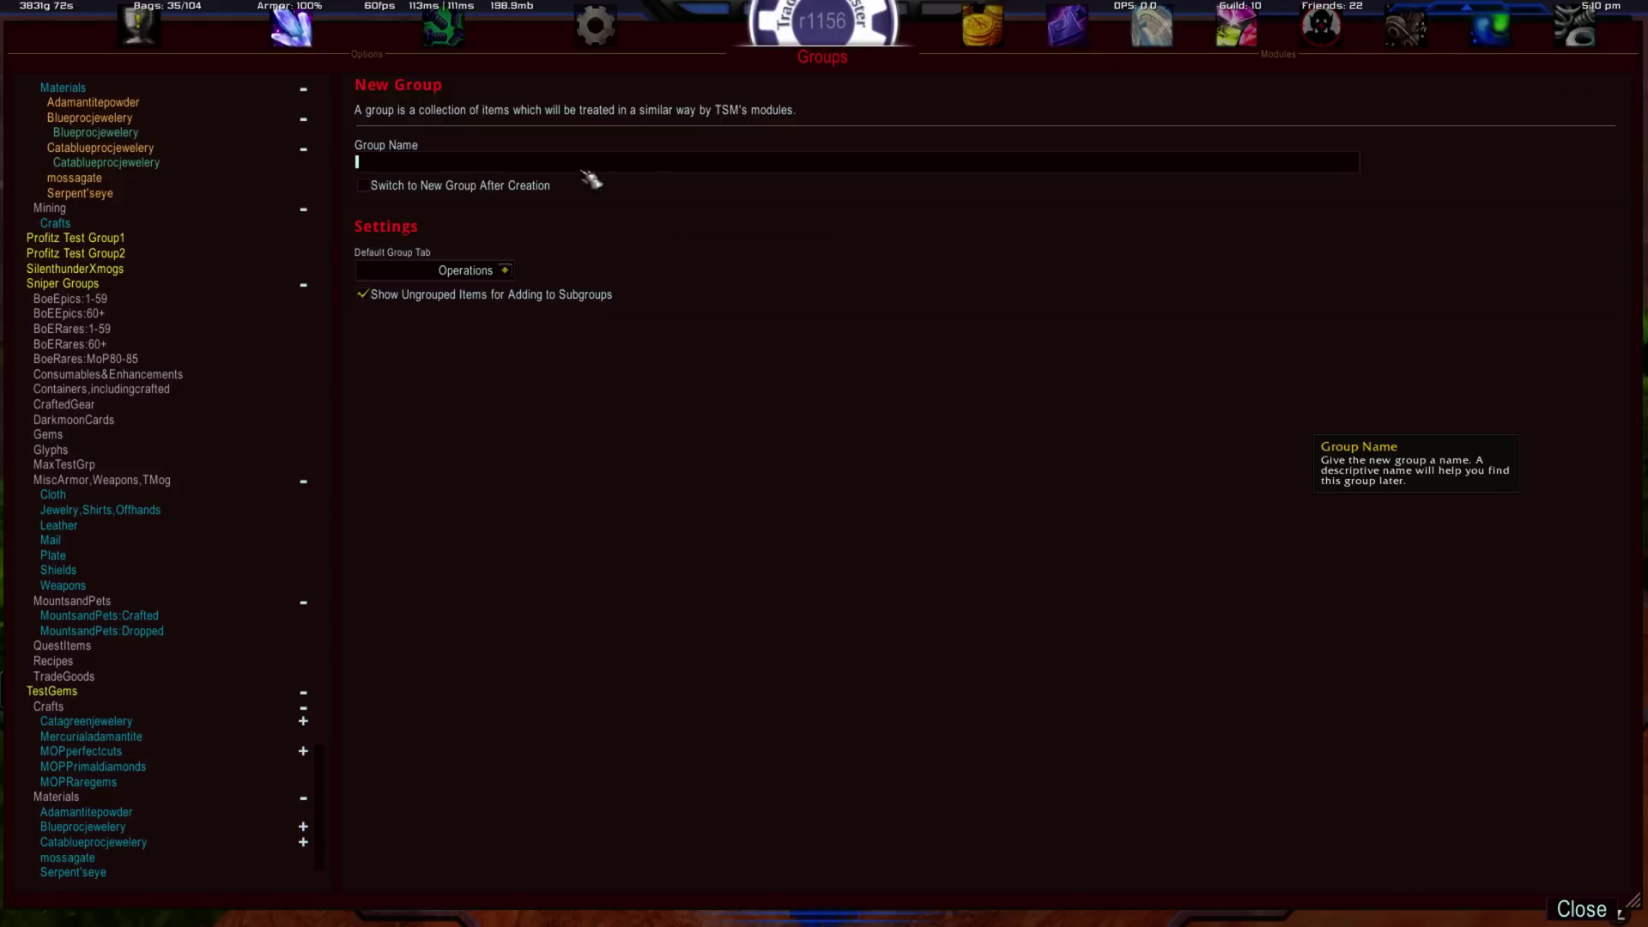
text(Profitz Test Group1)
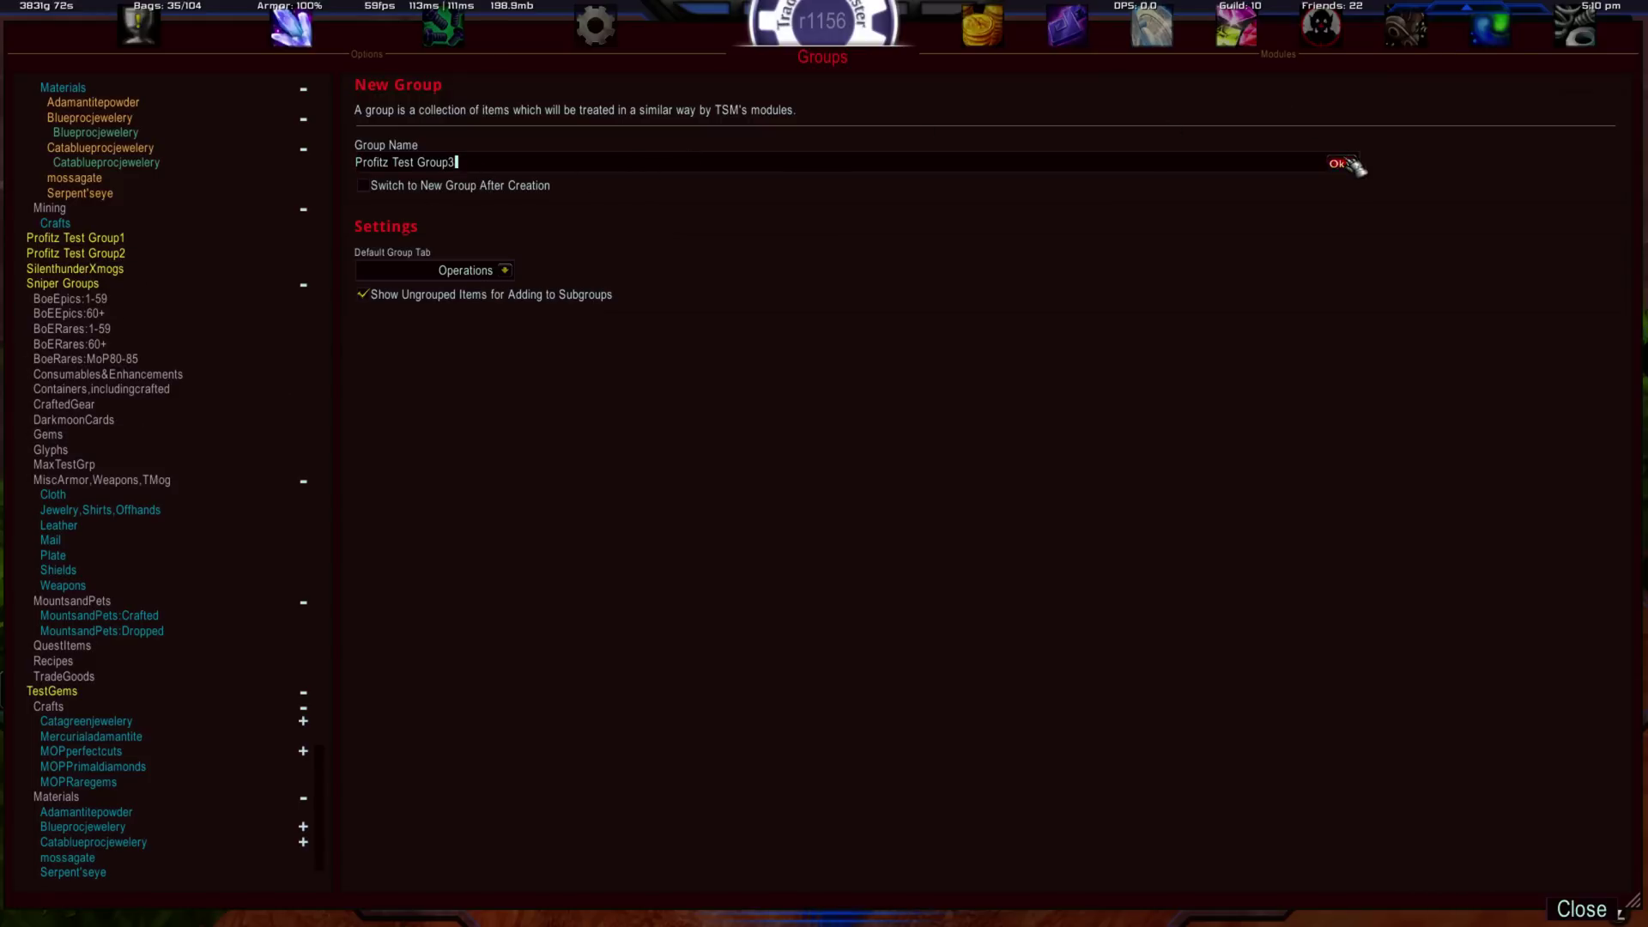
click(1341, 162)
text(Profitz Test Group1)
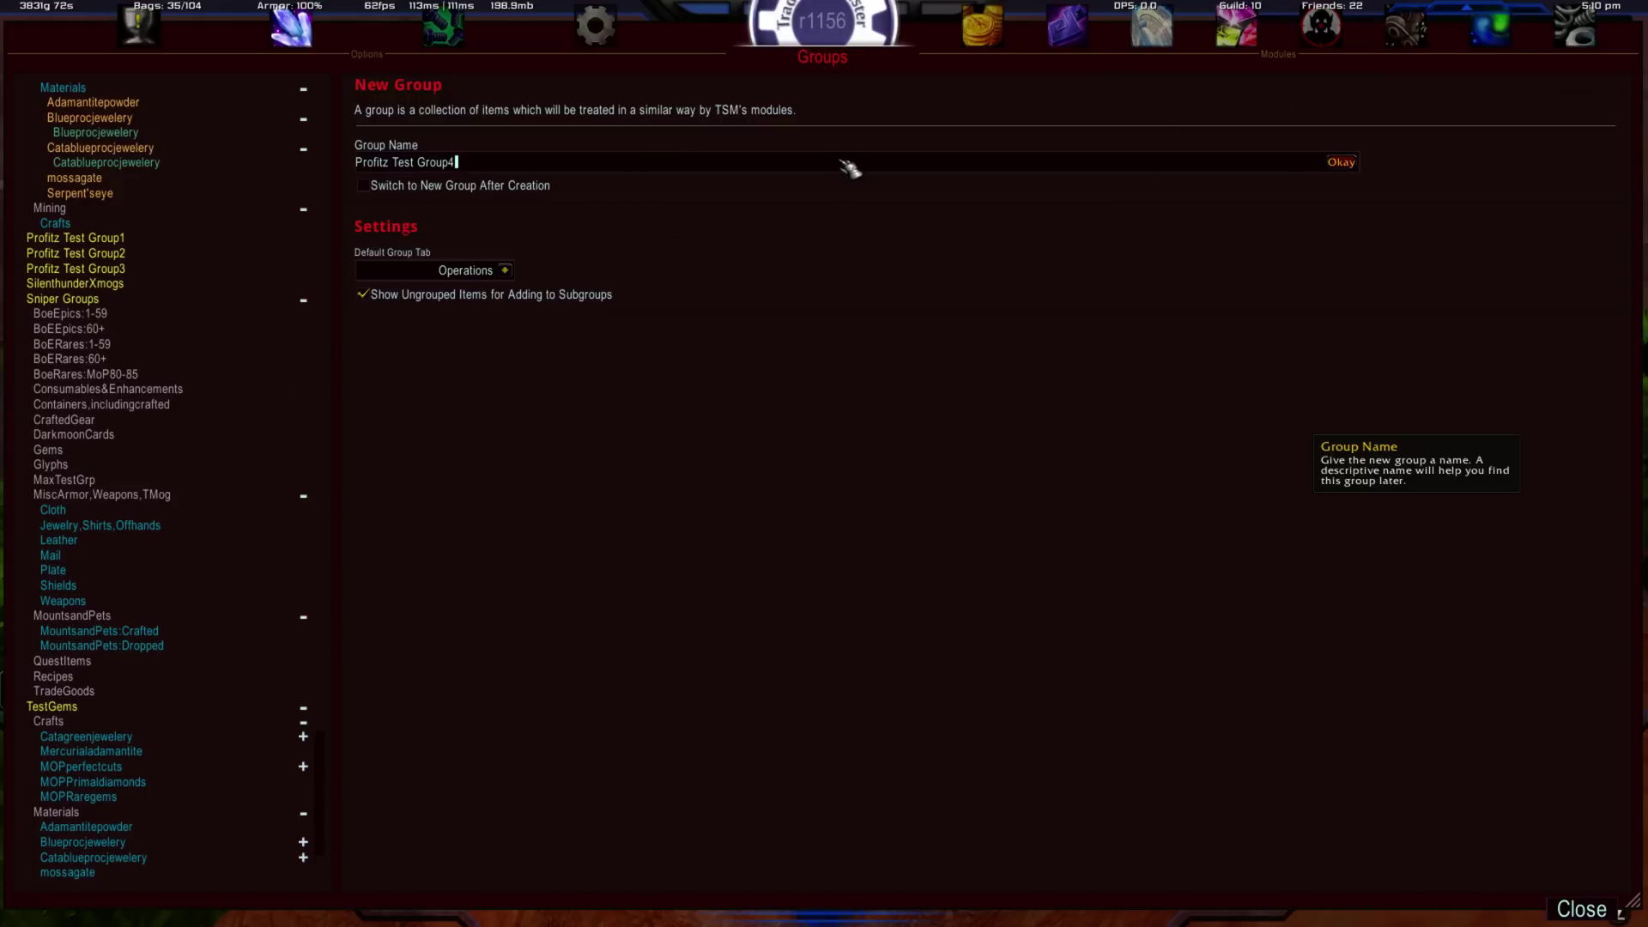
key(Return)
text(Profitz Test Group1)
key(Return)
Create Profitz Test Group6, re-enable switching to new groups, and create Profitz Test Group7.
text(Profitz Test Group1)
key(BackSpace)
text(6)
key(Return)
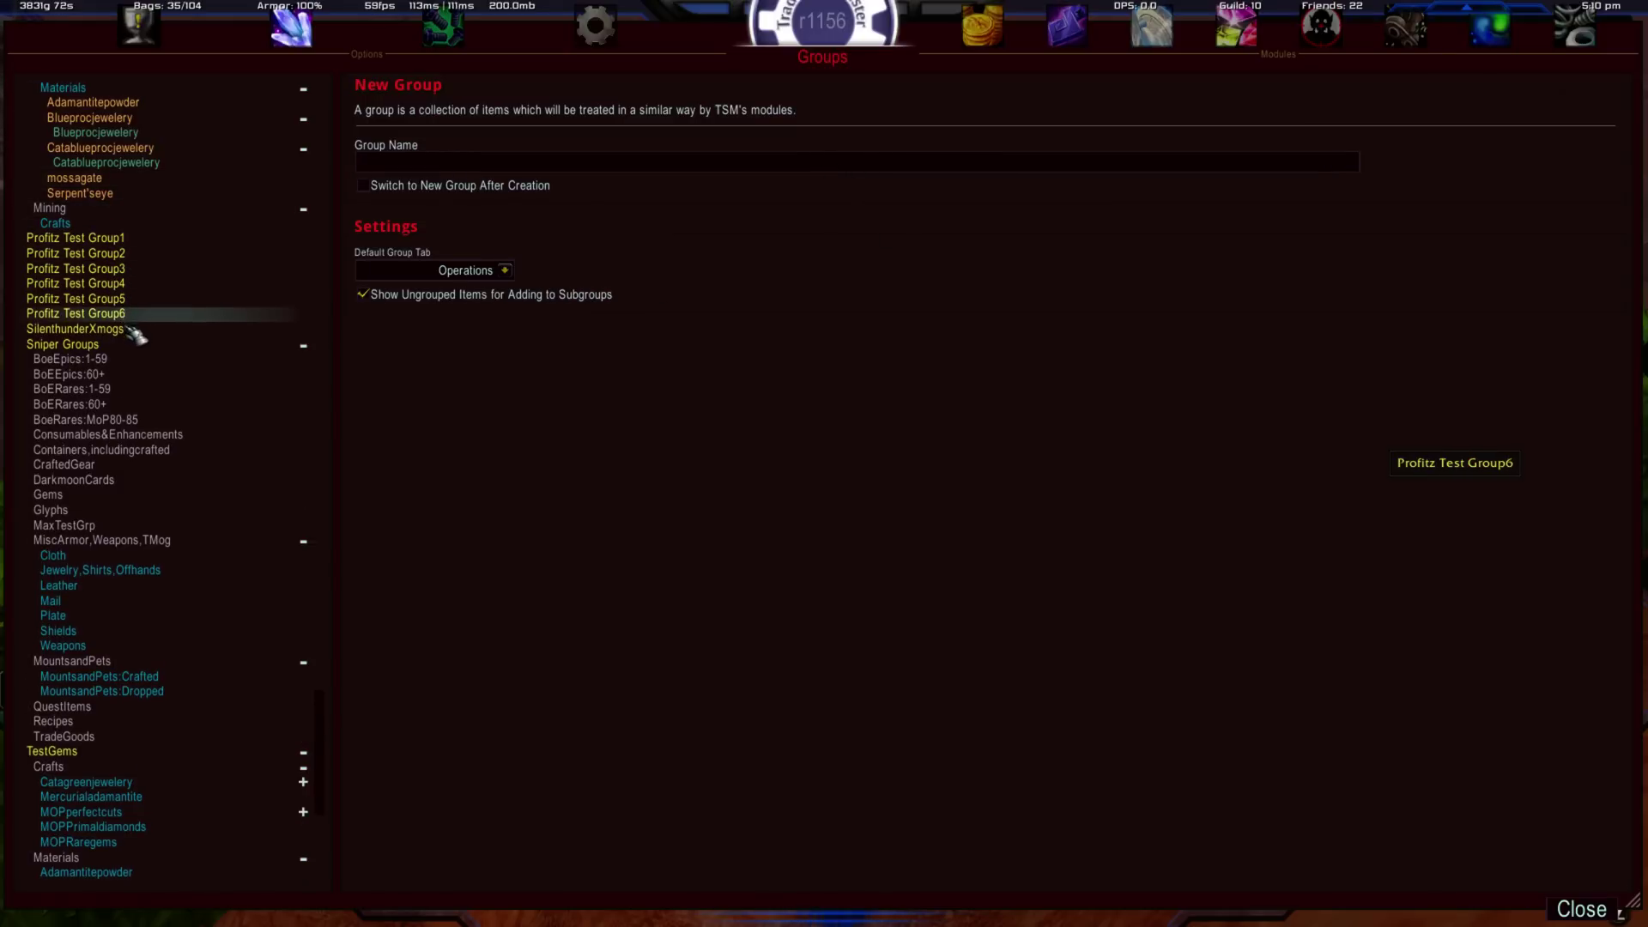
click(371, 185)
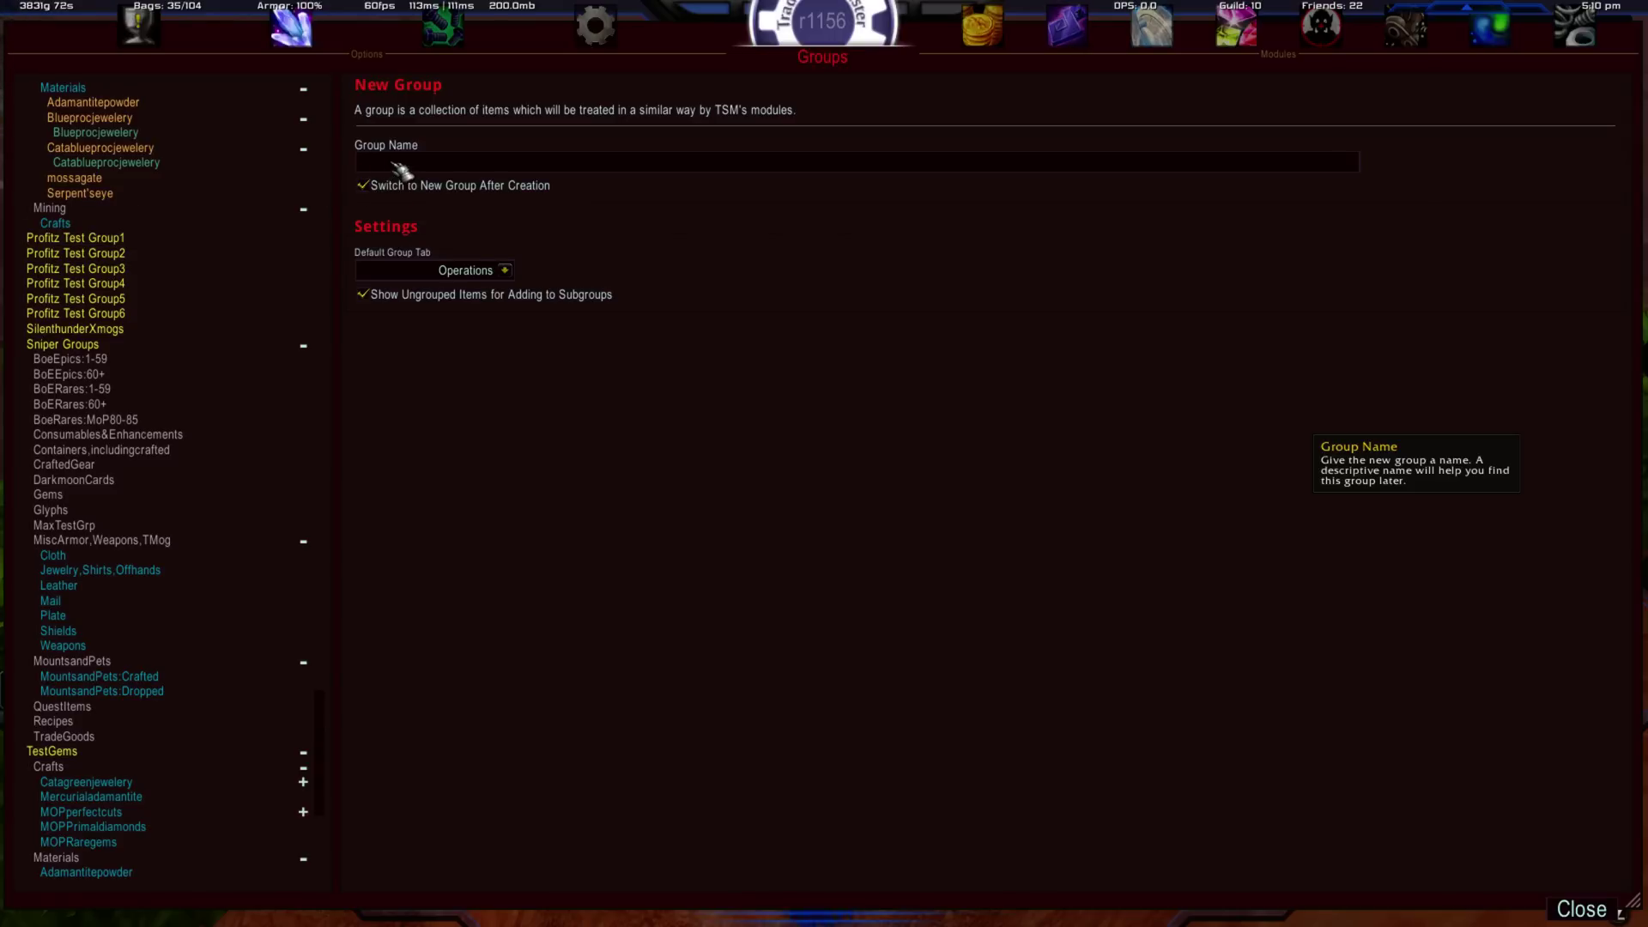
text(Profitz Test Group1)
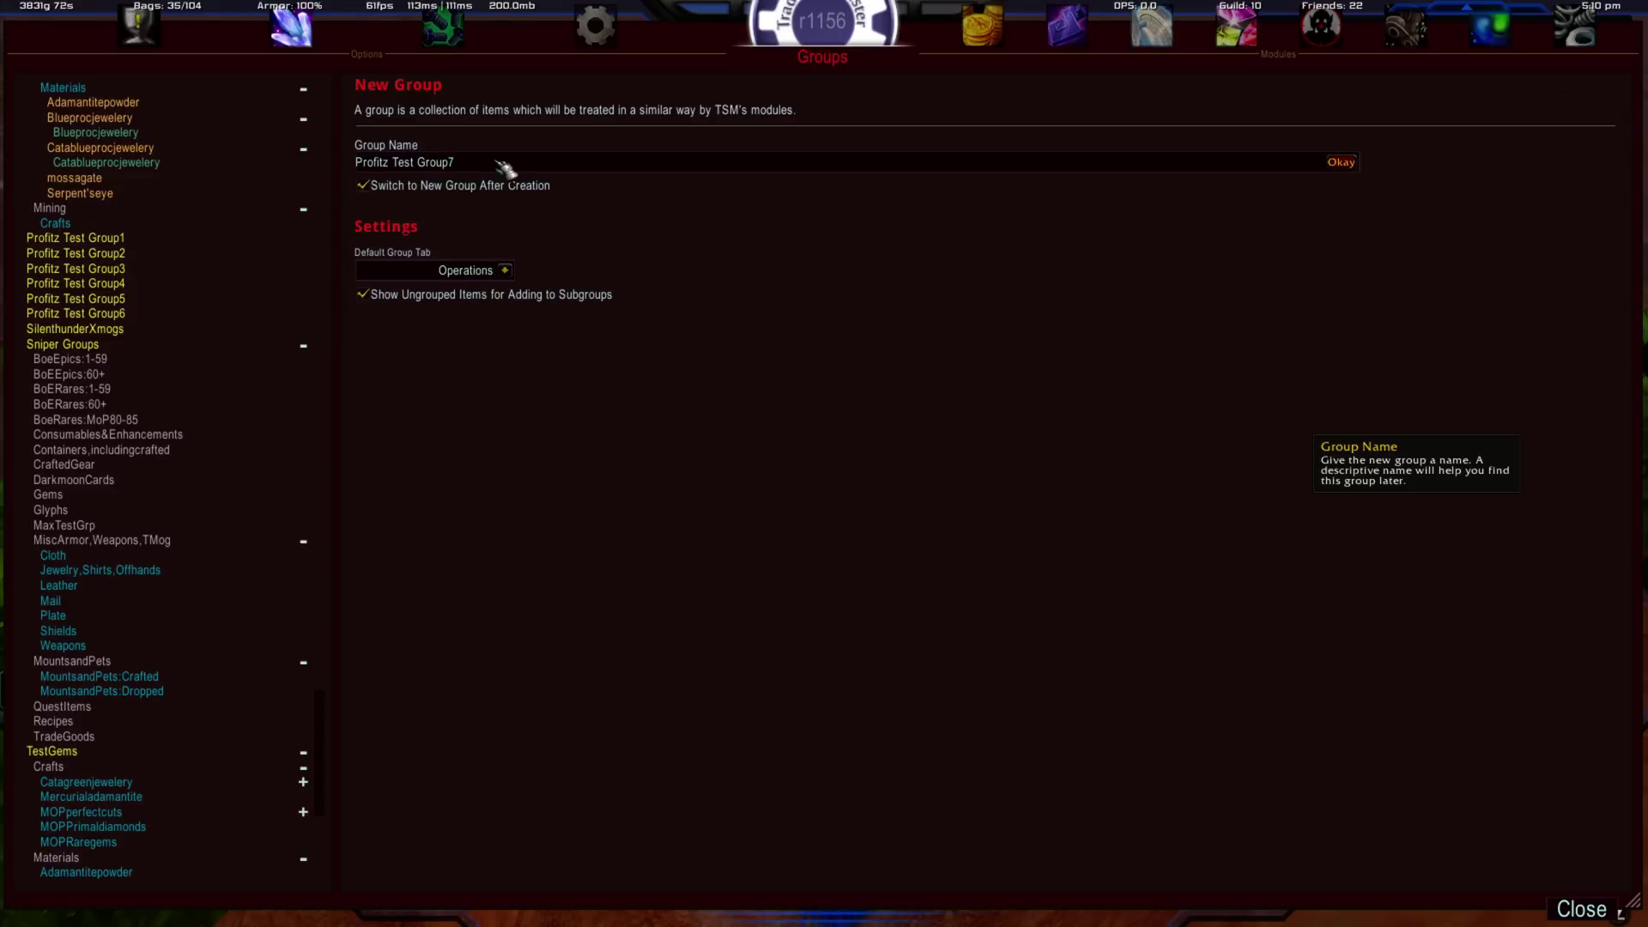
key(Return)
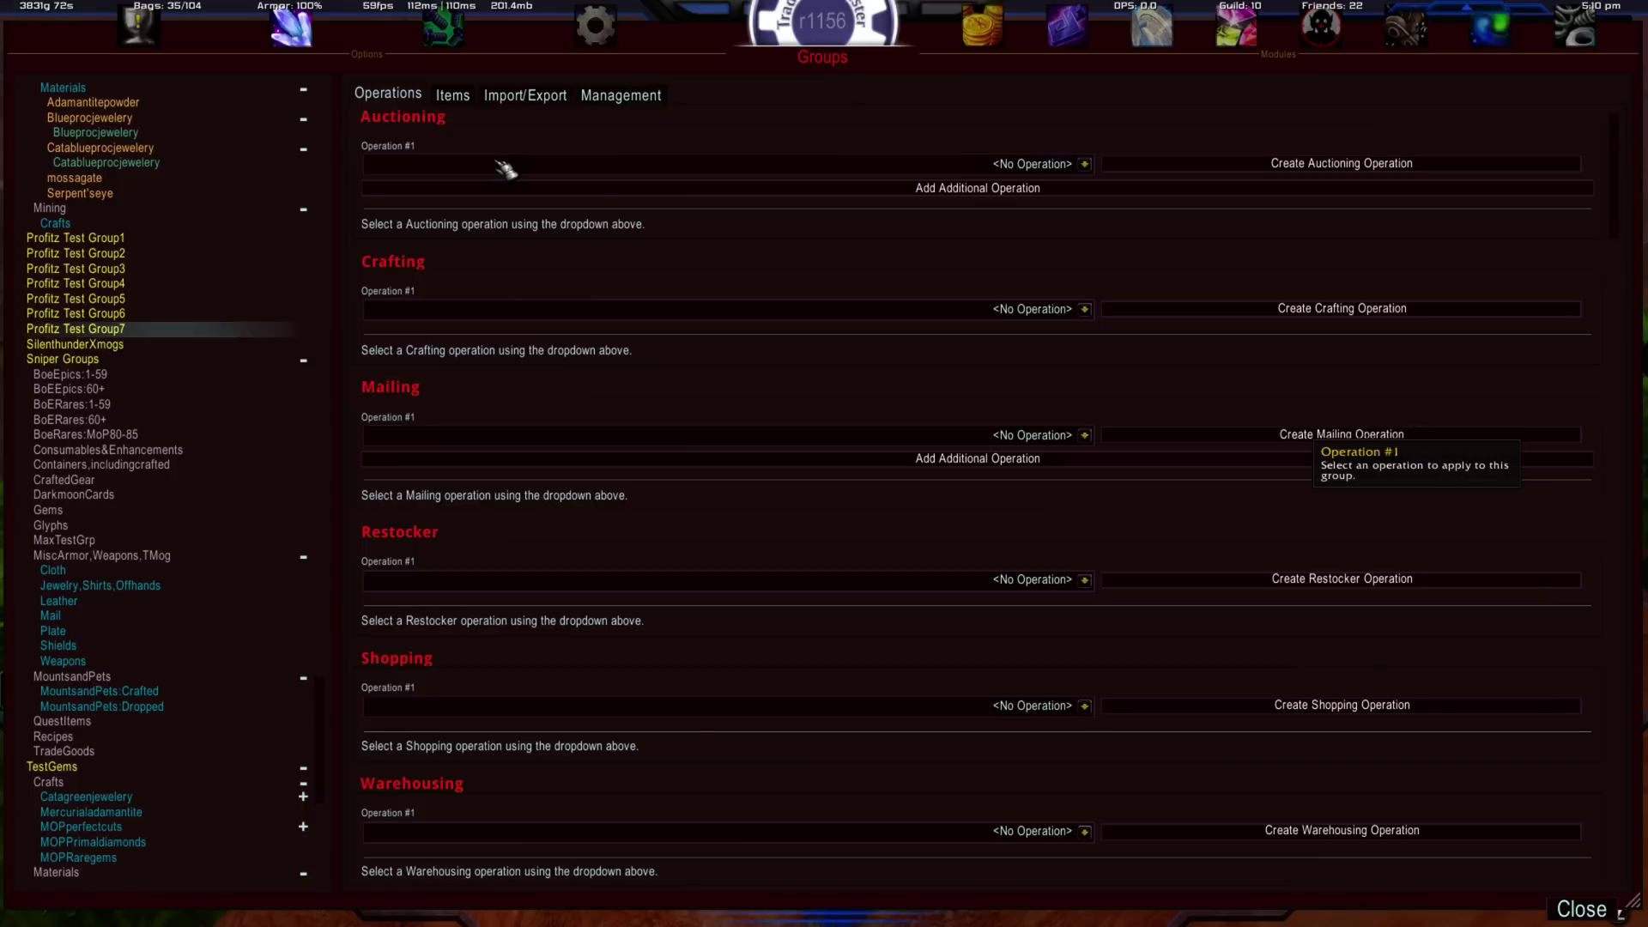
Select Profitz Test Group1 and view its Management tab, briefly checking the Mining group.
click(179, 244)
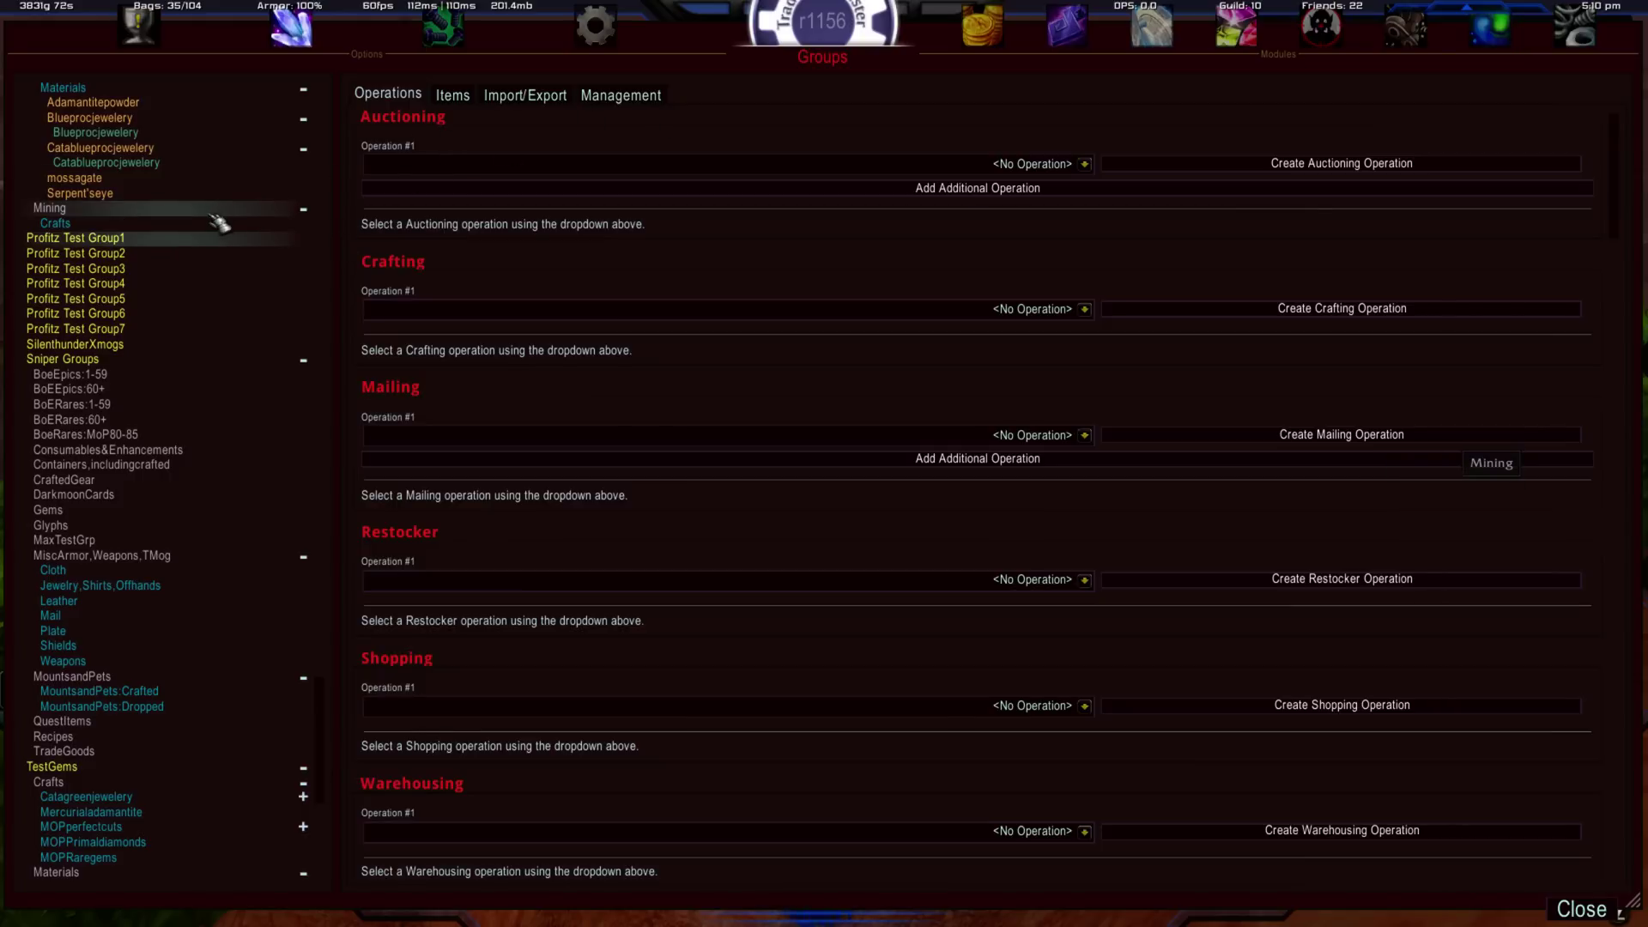
click(618, 96)
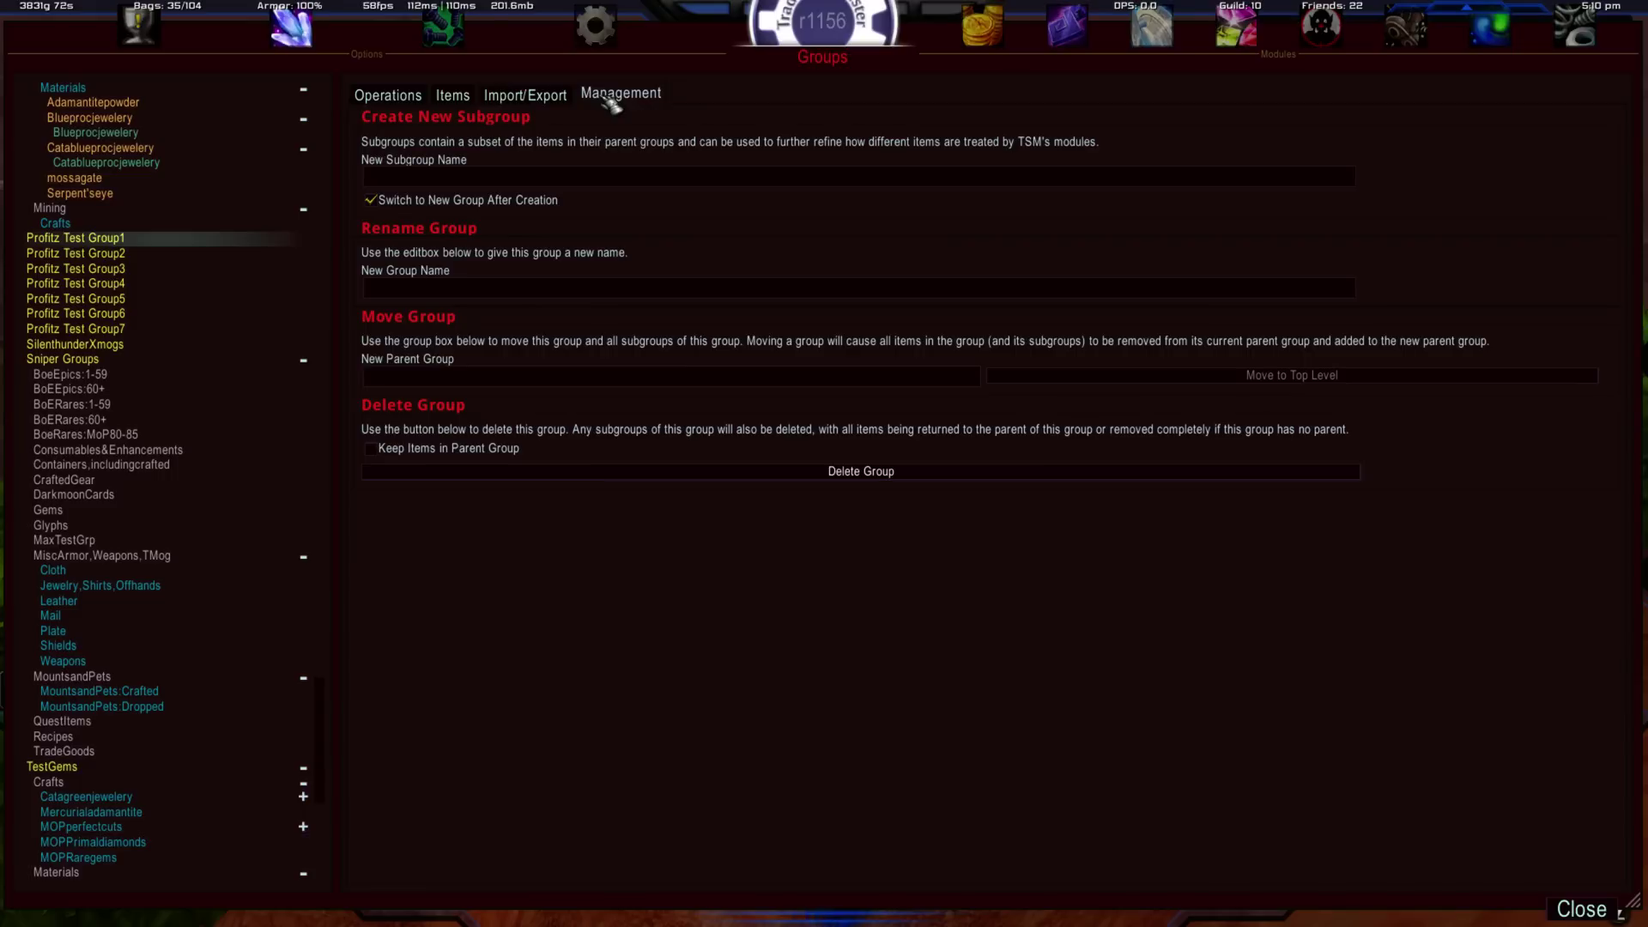
click(95, 254)
click(232, 222)
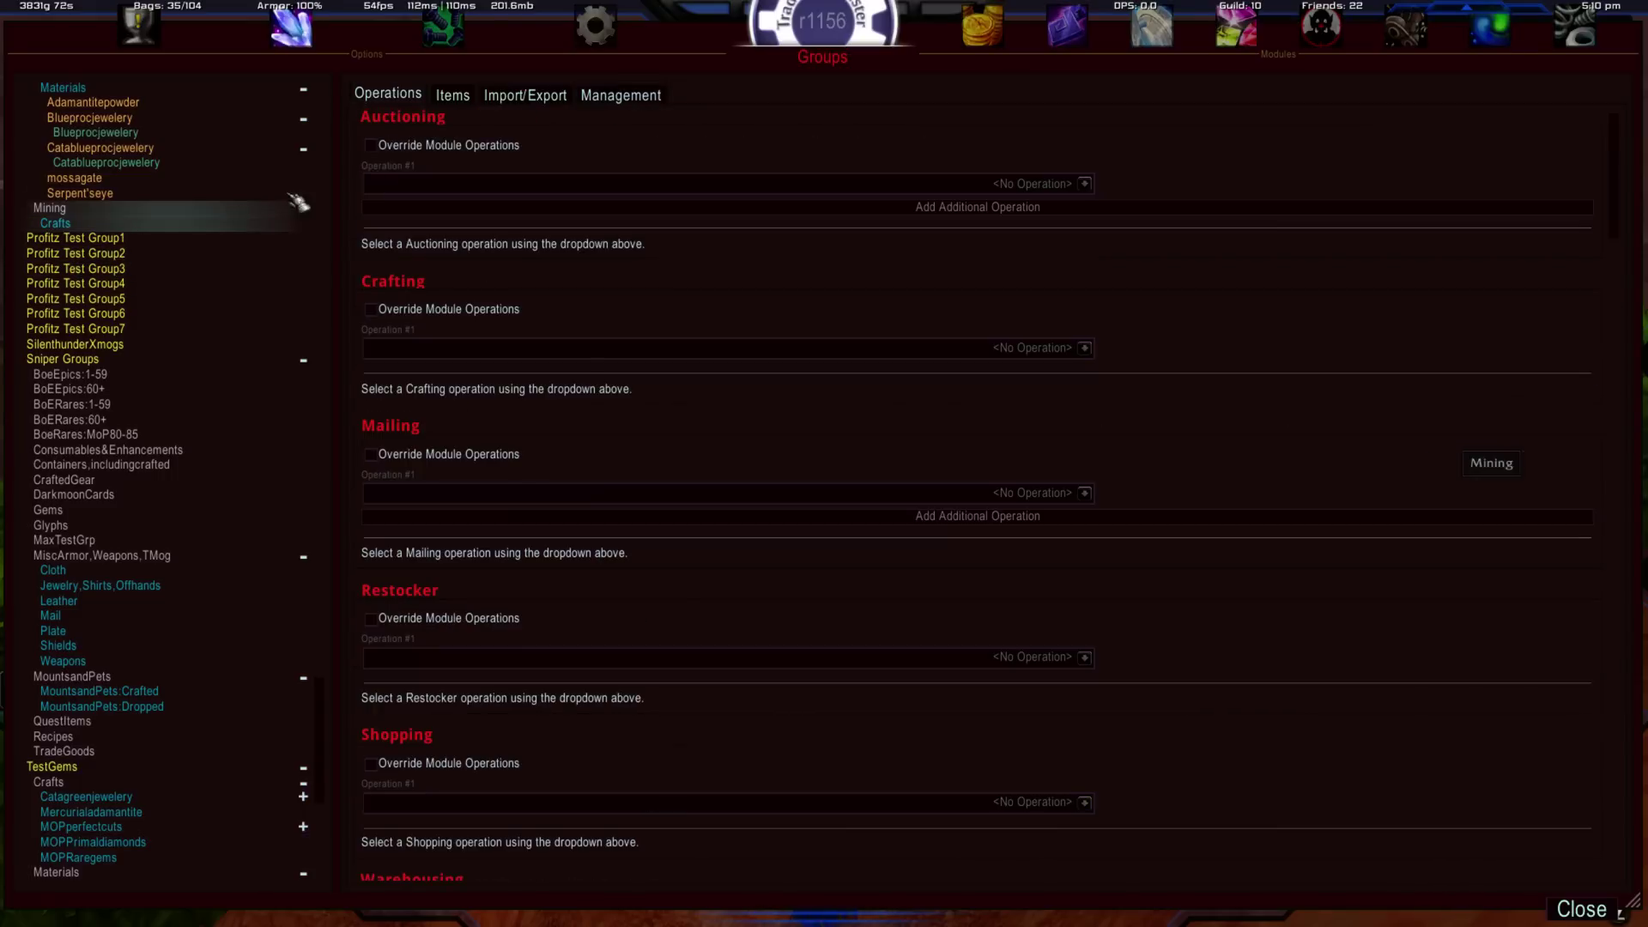
click(621, 94)
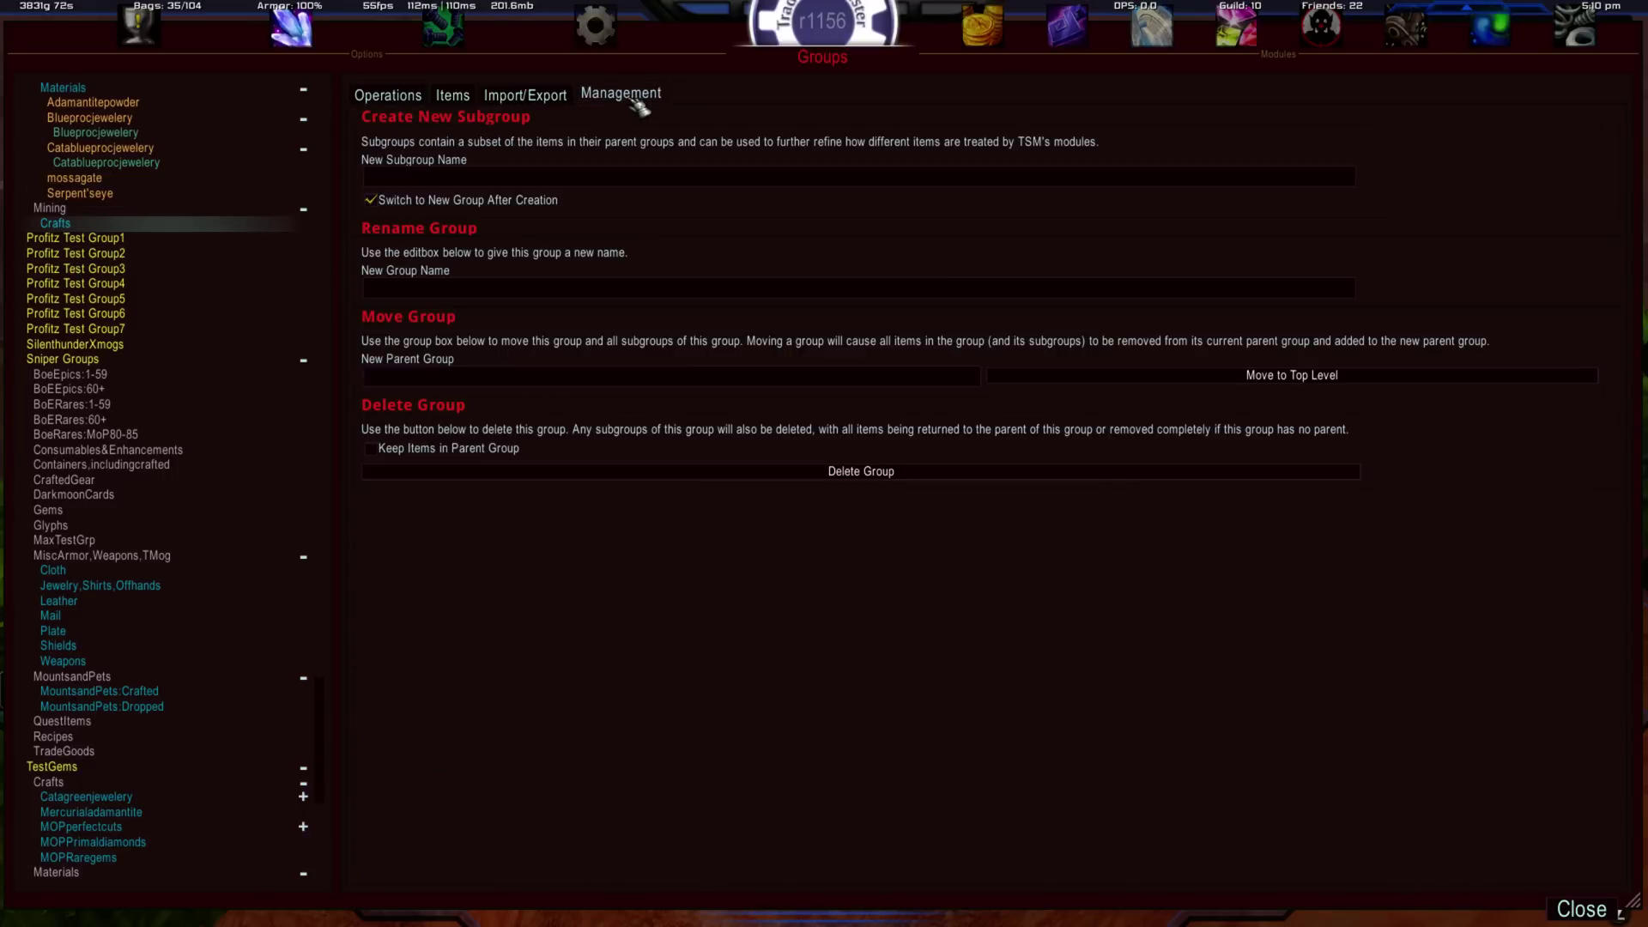
click(146, 242)
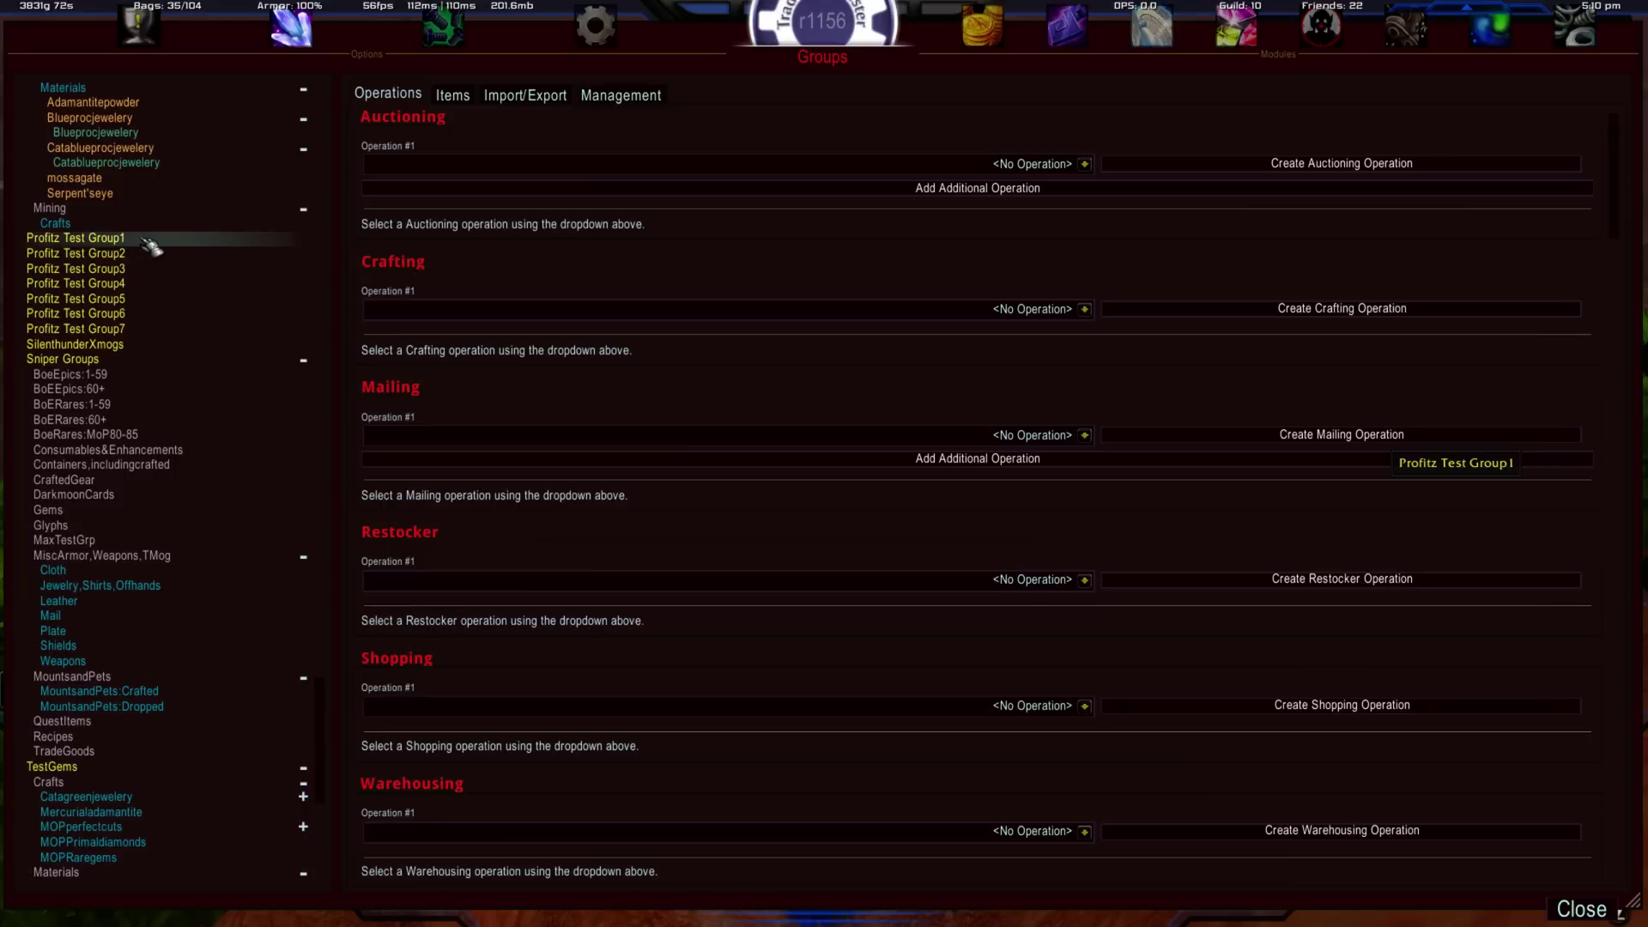
Browse Group1's Items and Import/Export tabs, then enter 'Profitz Test SubGroup1' as the subgroup name.
click(453, 95)
click(524, 96)
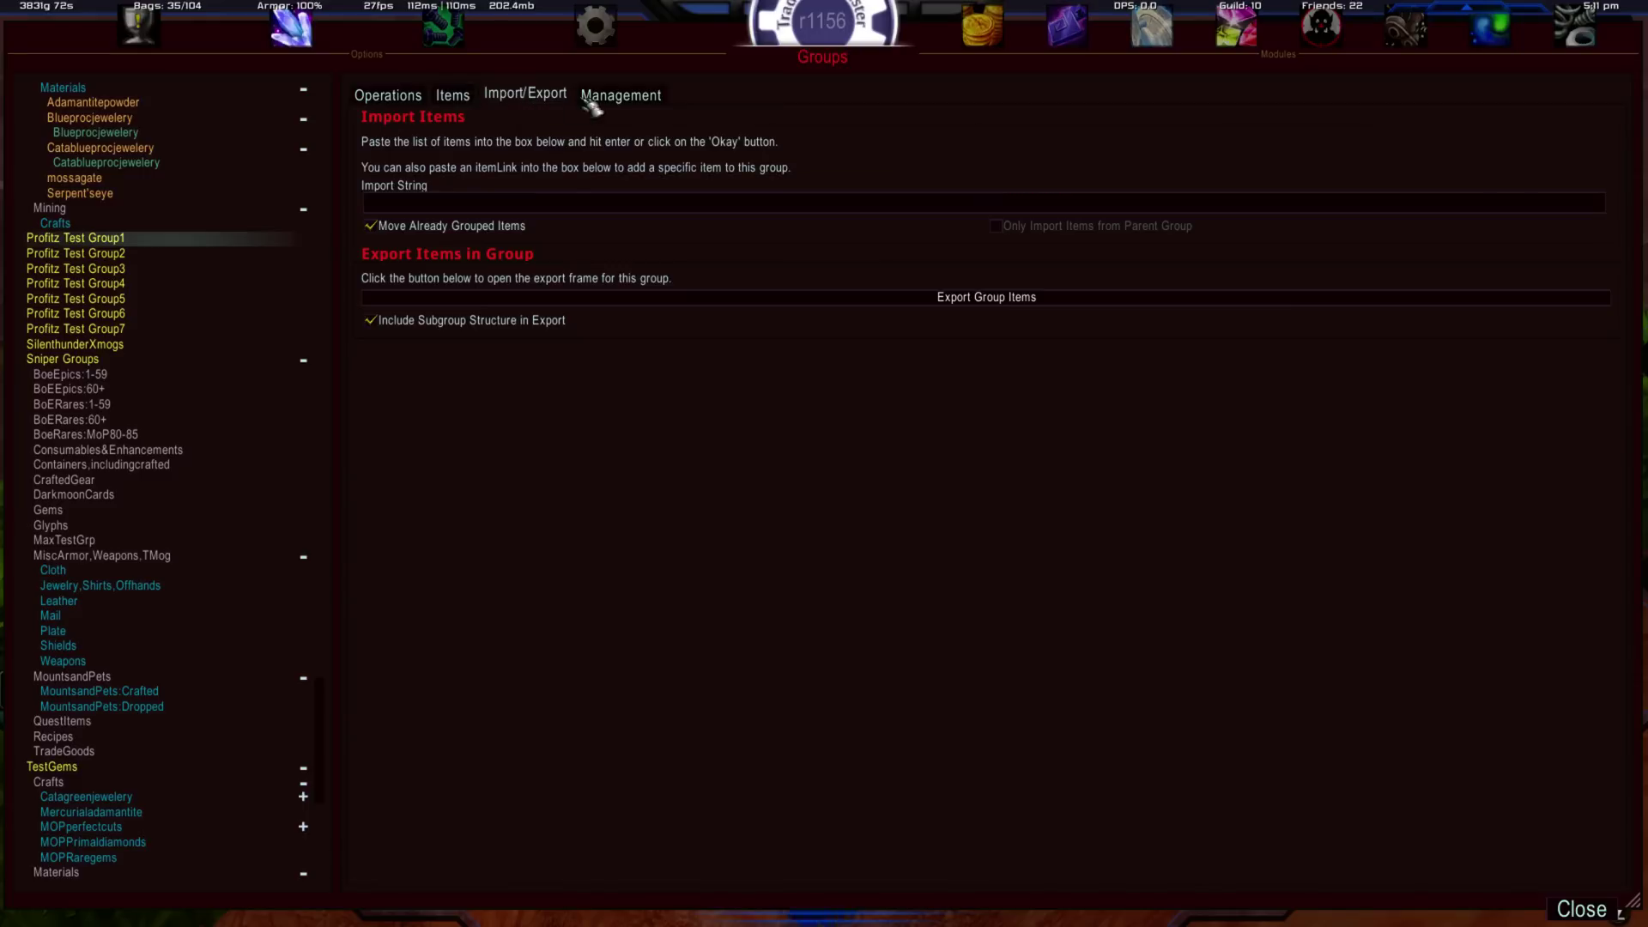
click(618, 97)
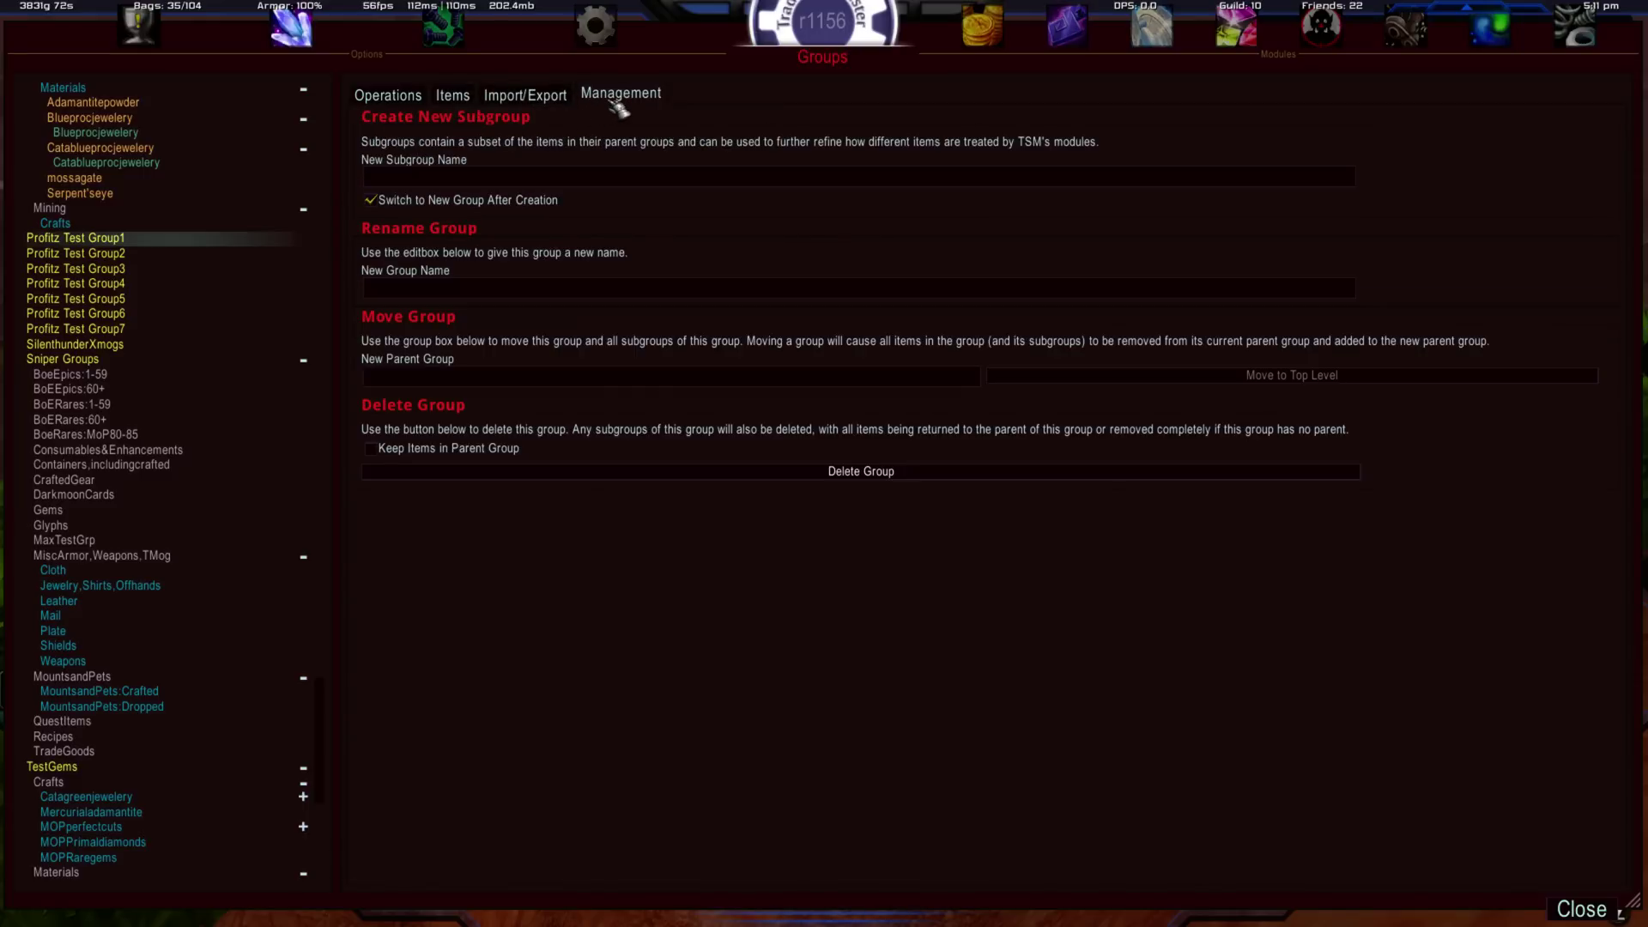
click(135, 241)
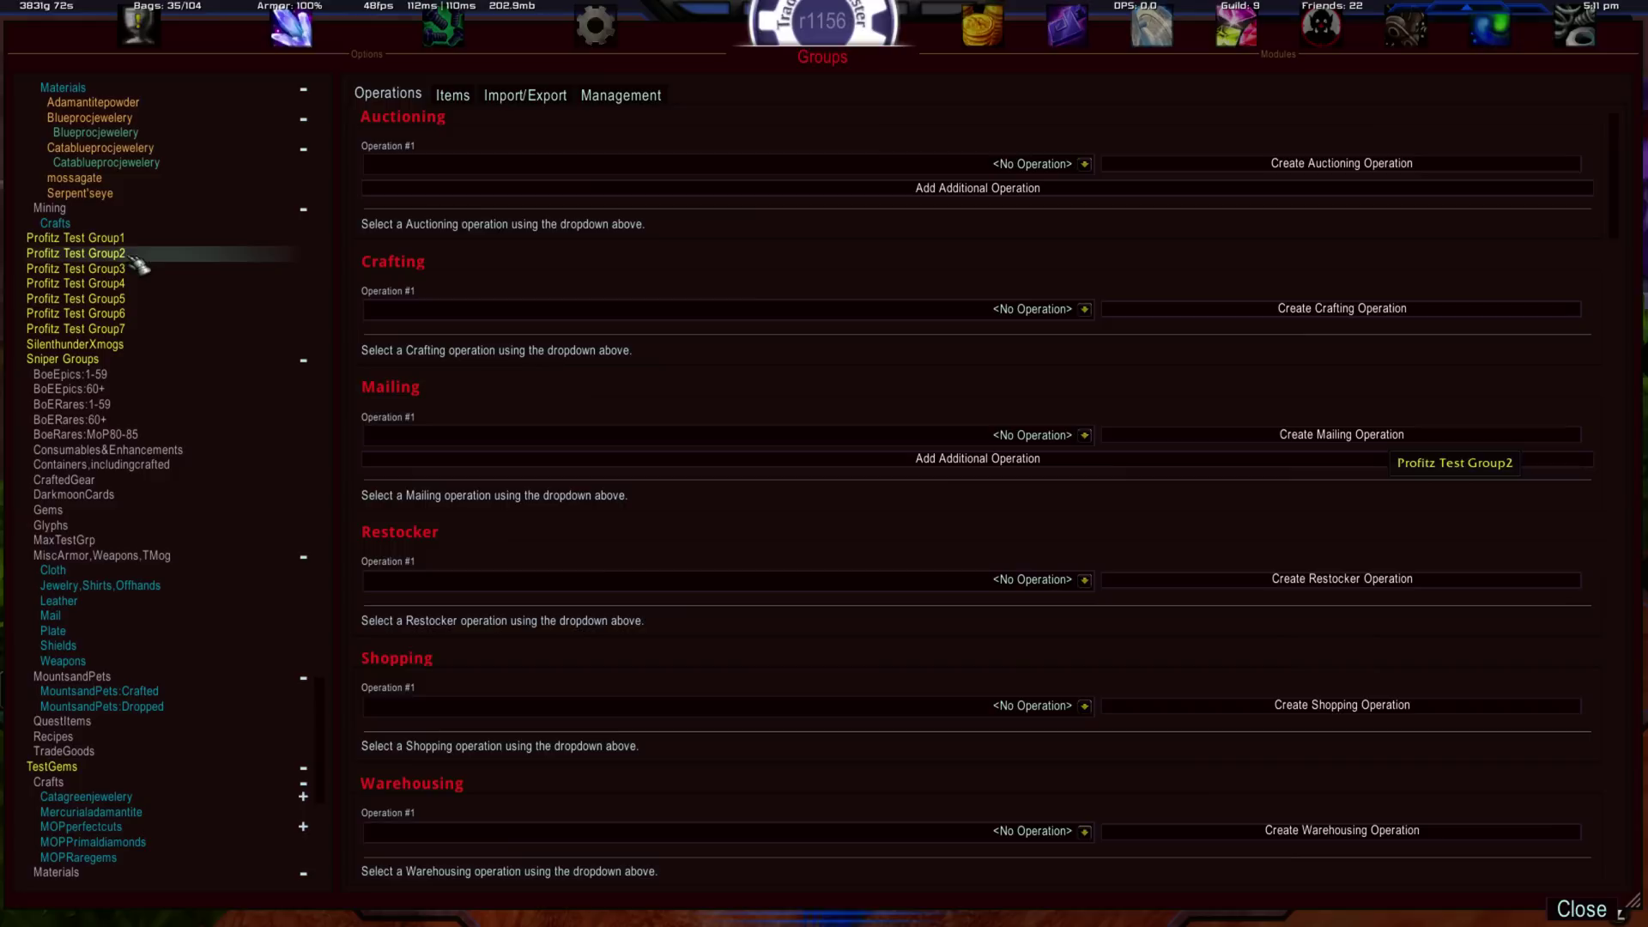
click(624, 96)
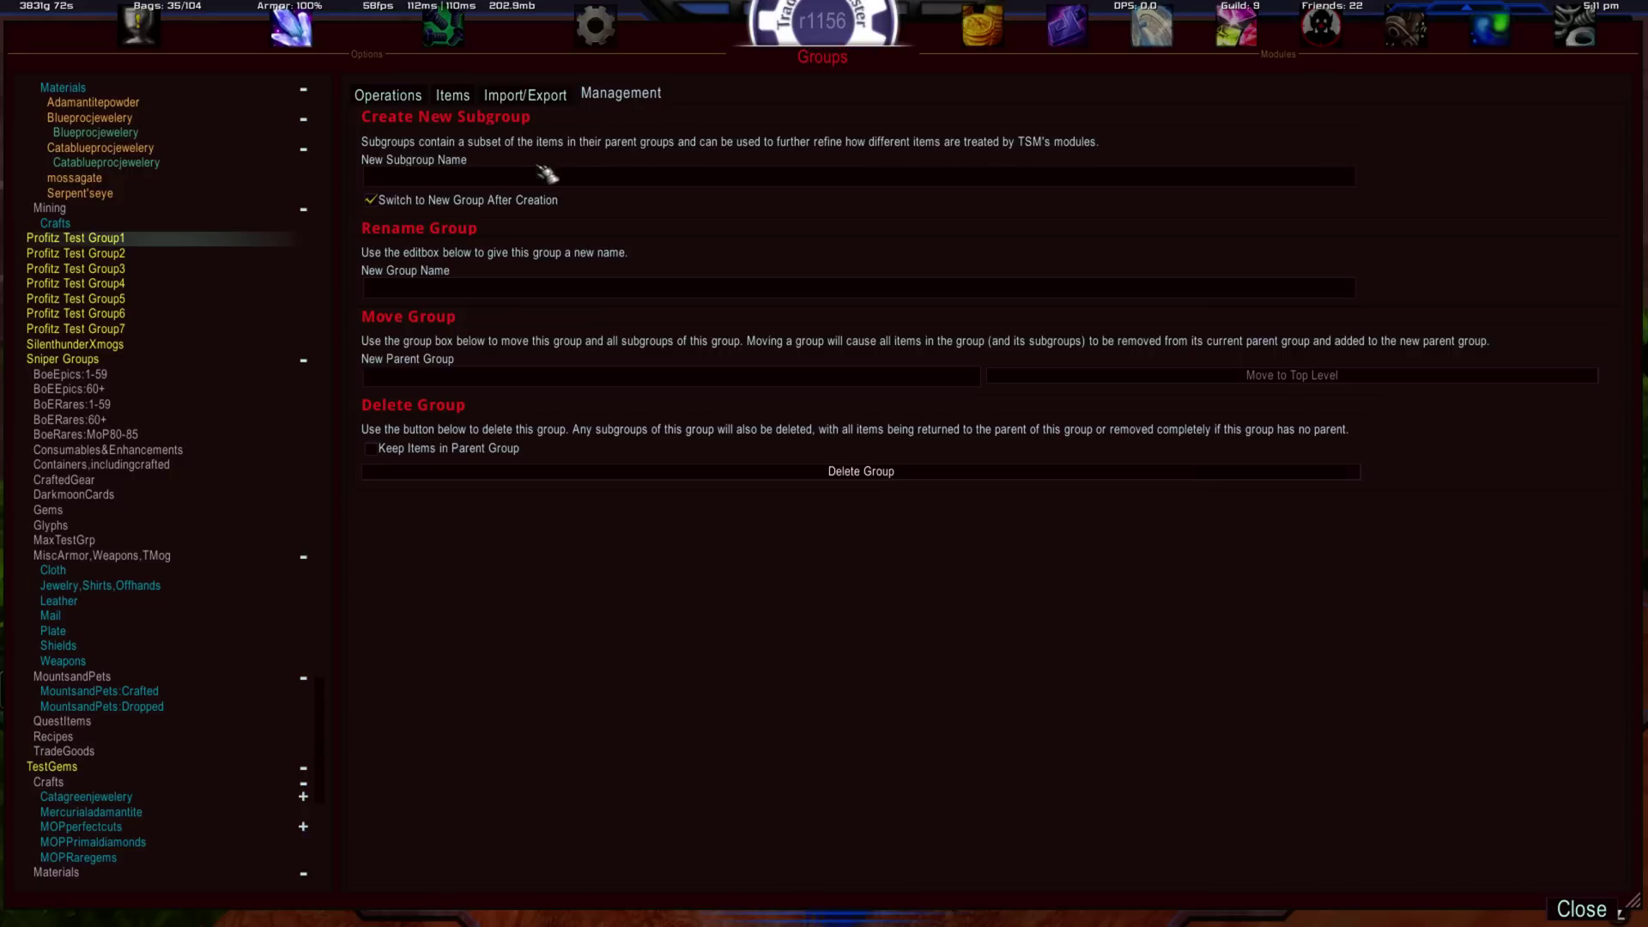
click(464, 178)
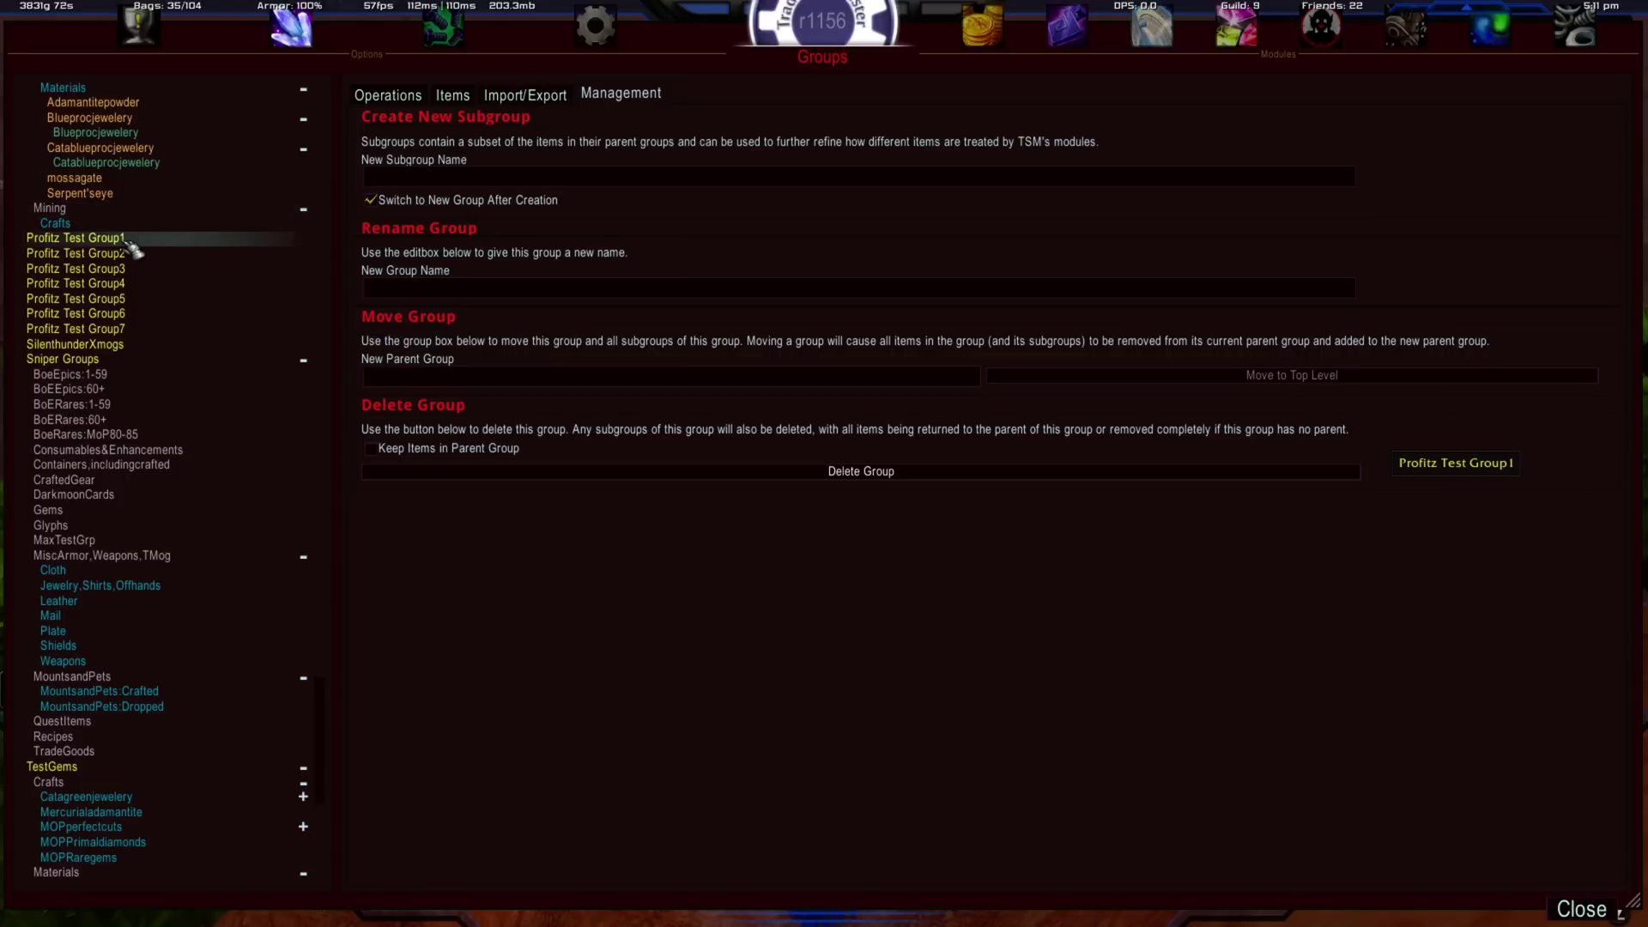
text(Profitz Test Group1)
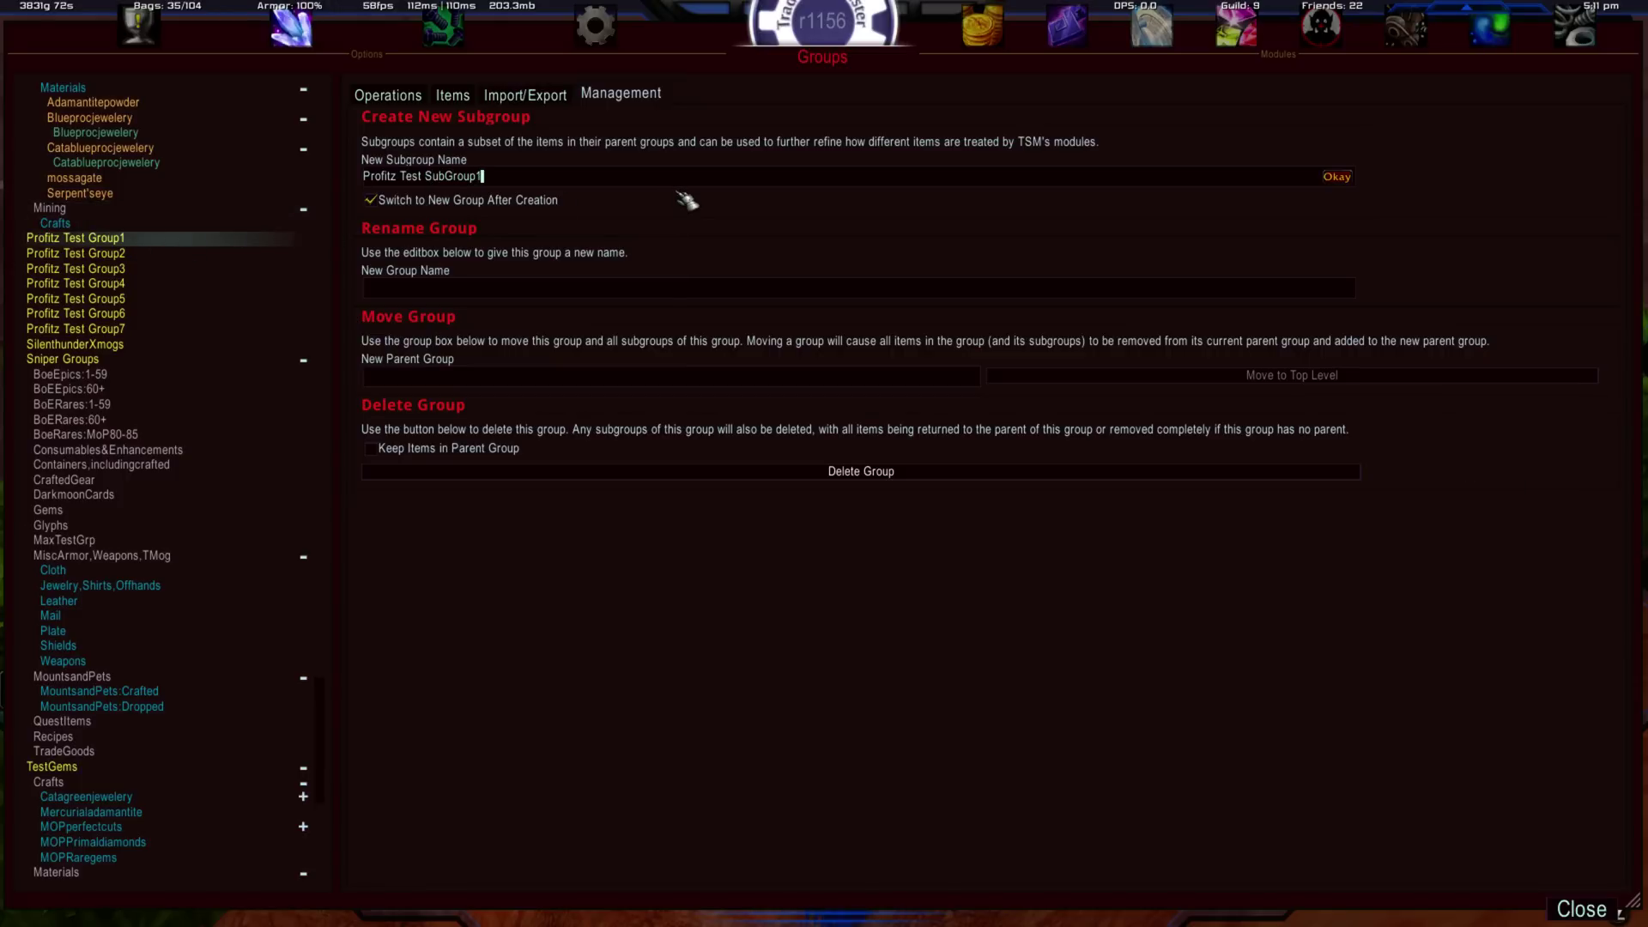
Turn off Switch to New Group After Creation and create Profitz Test SubGroup1 under Group1.
key(ctrl+a)
key(ctrl+c)
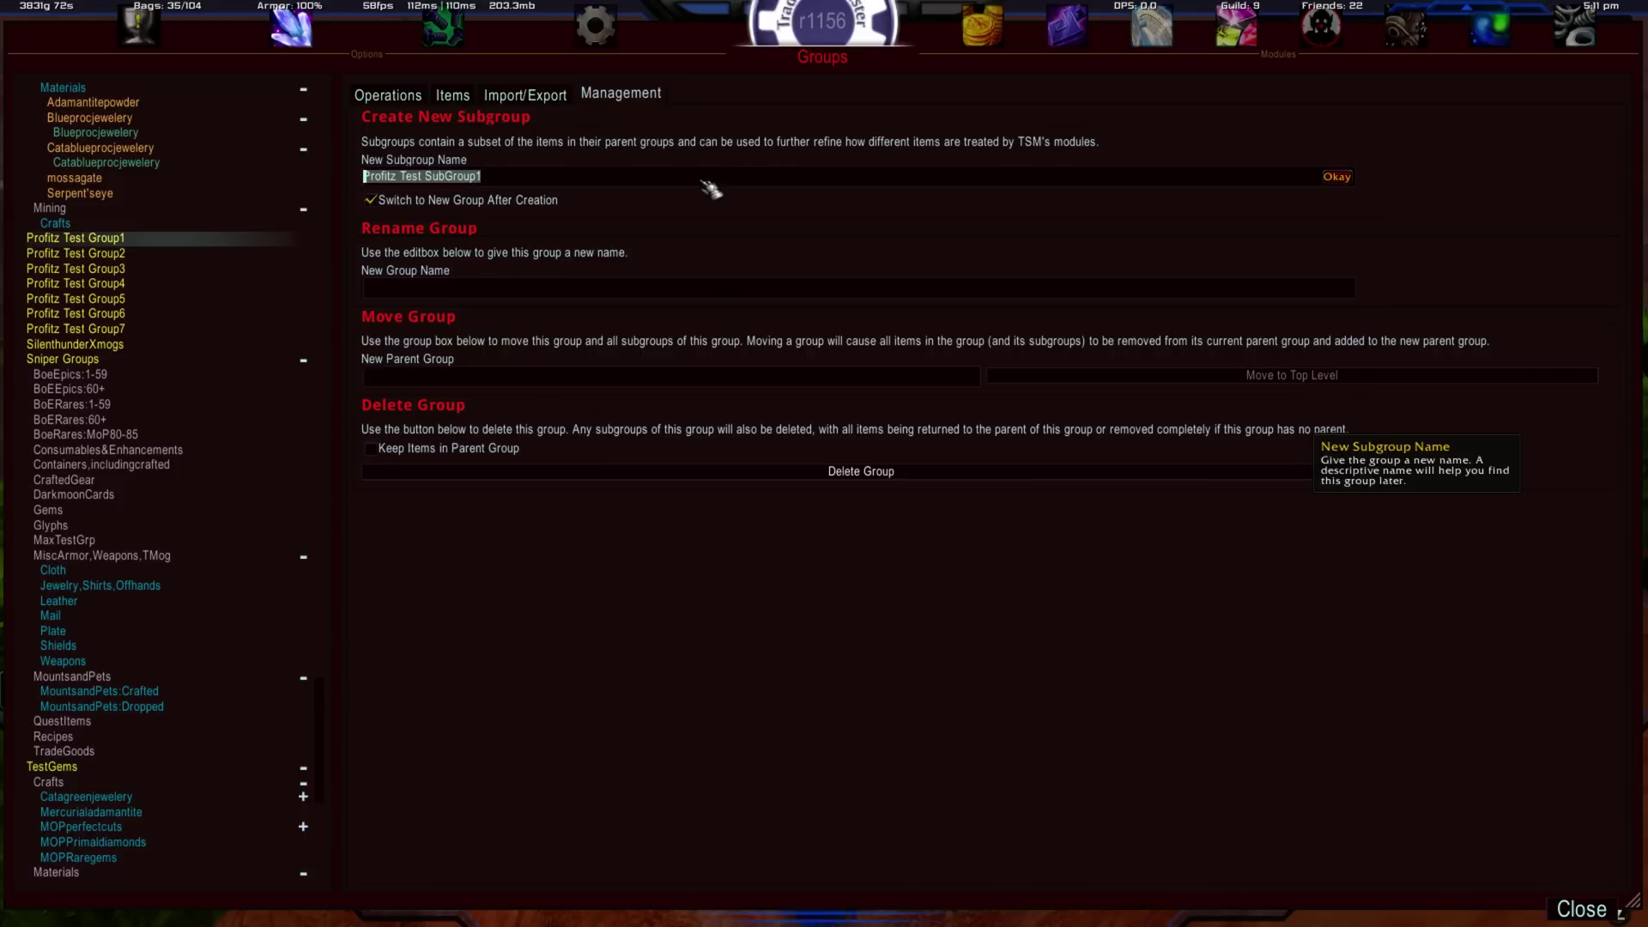
click(708, 182)
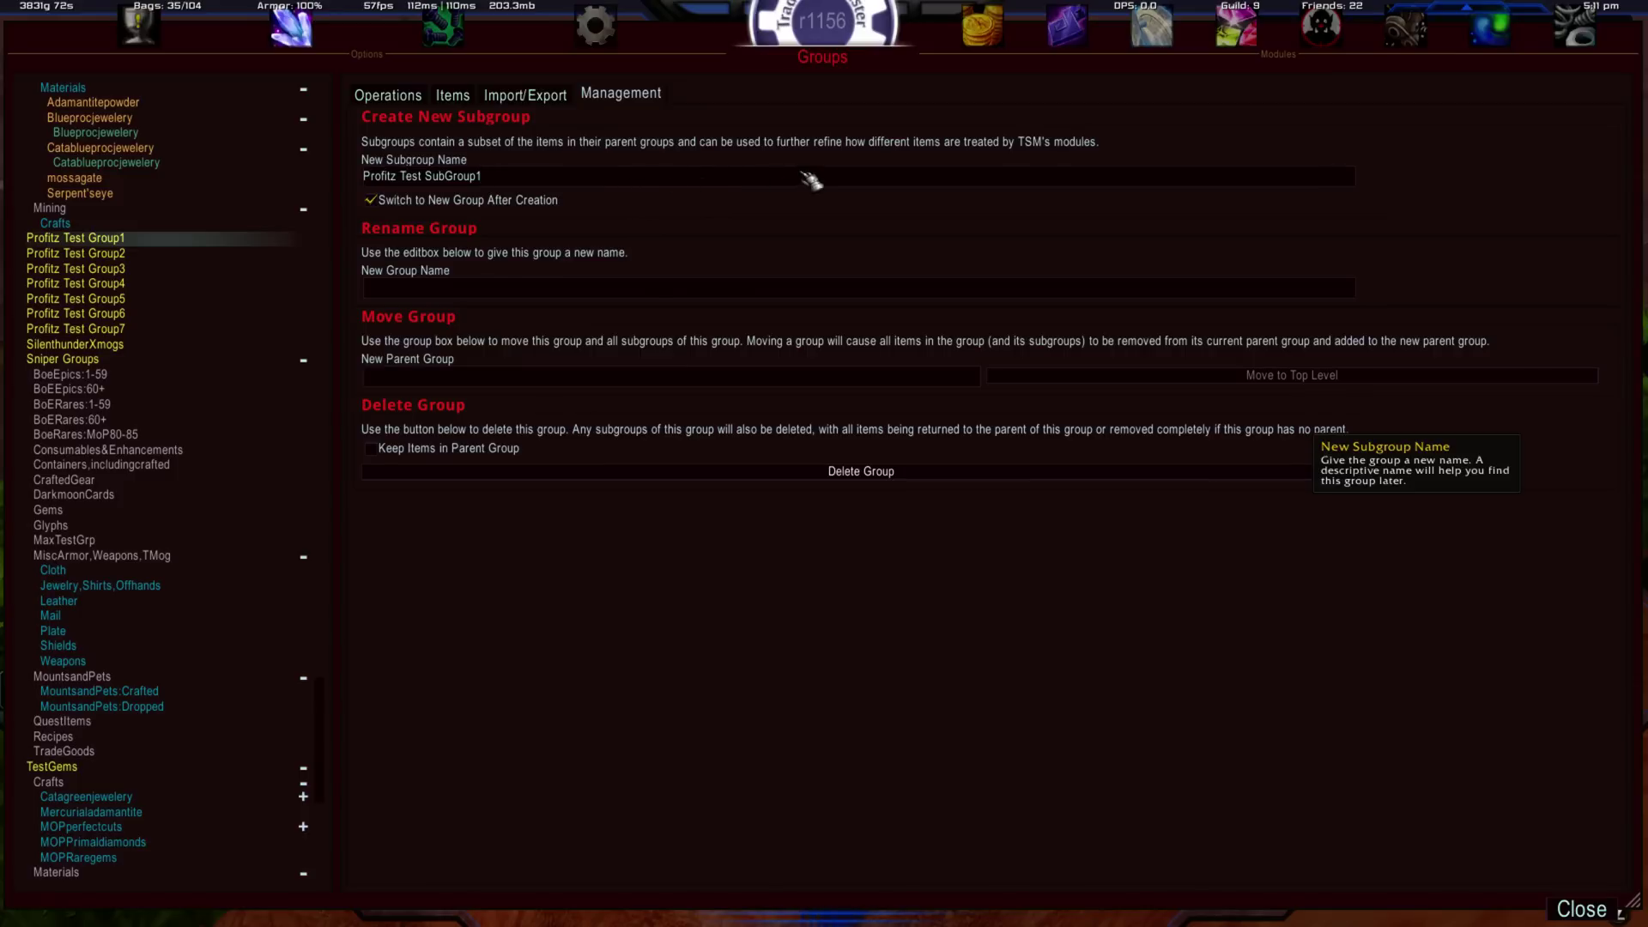
click(455, 204)
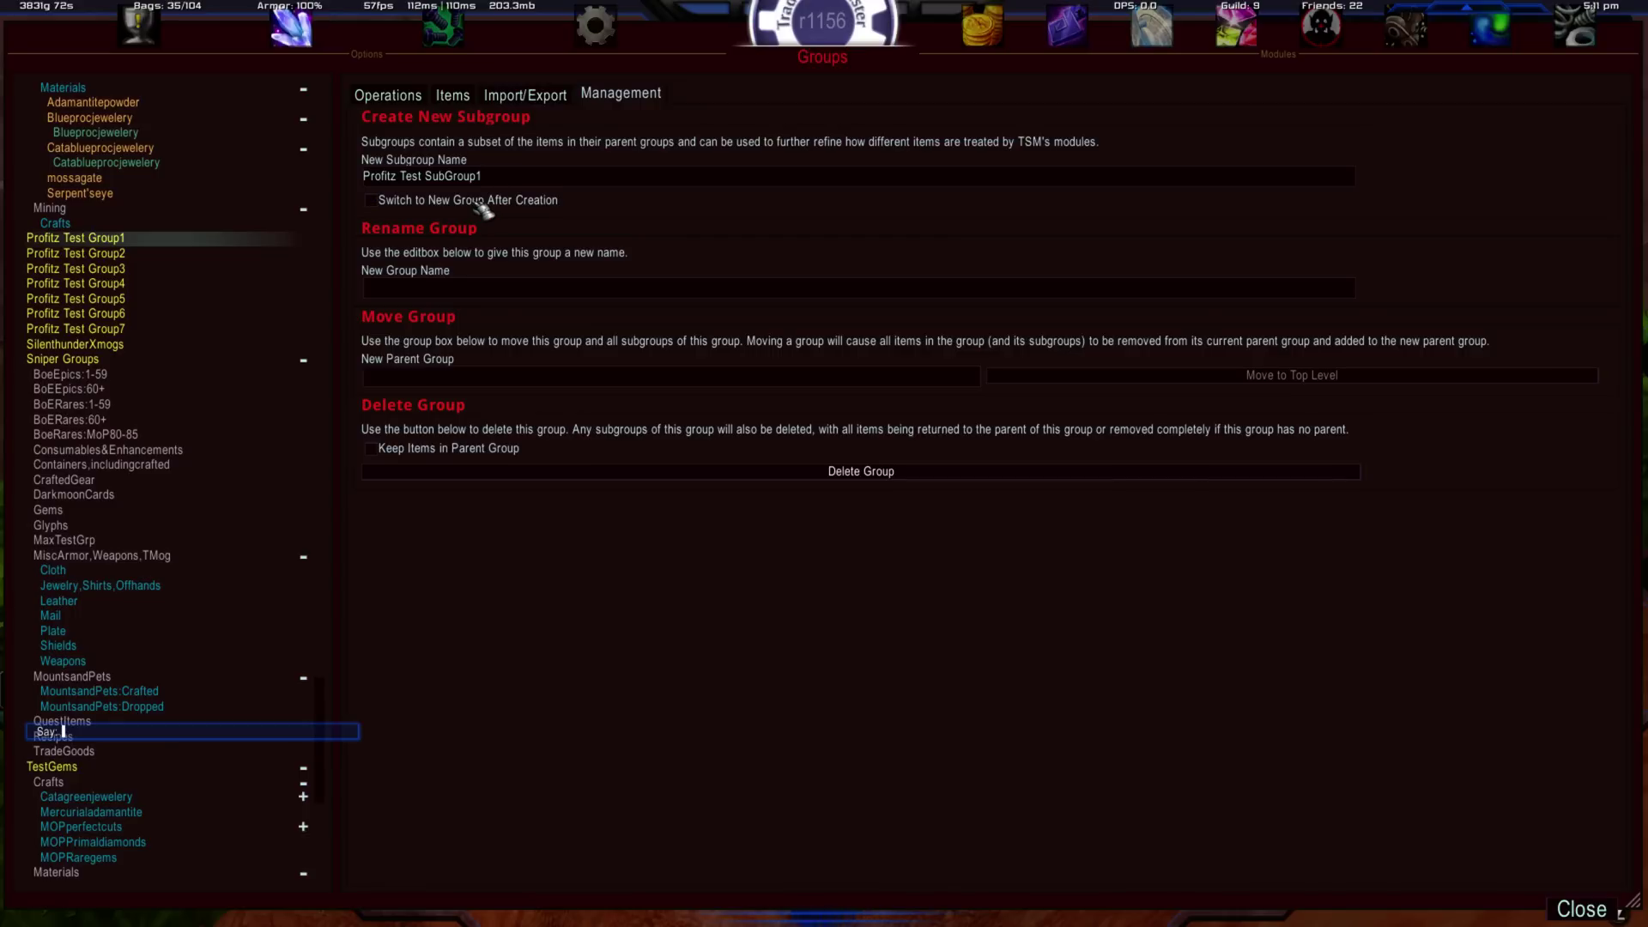
click(565, 180)
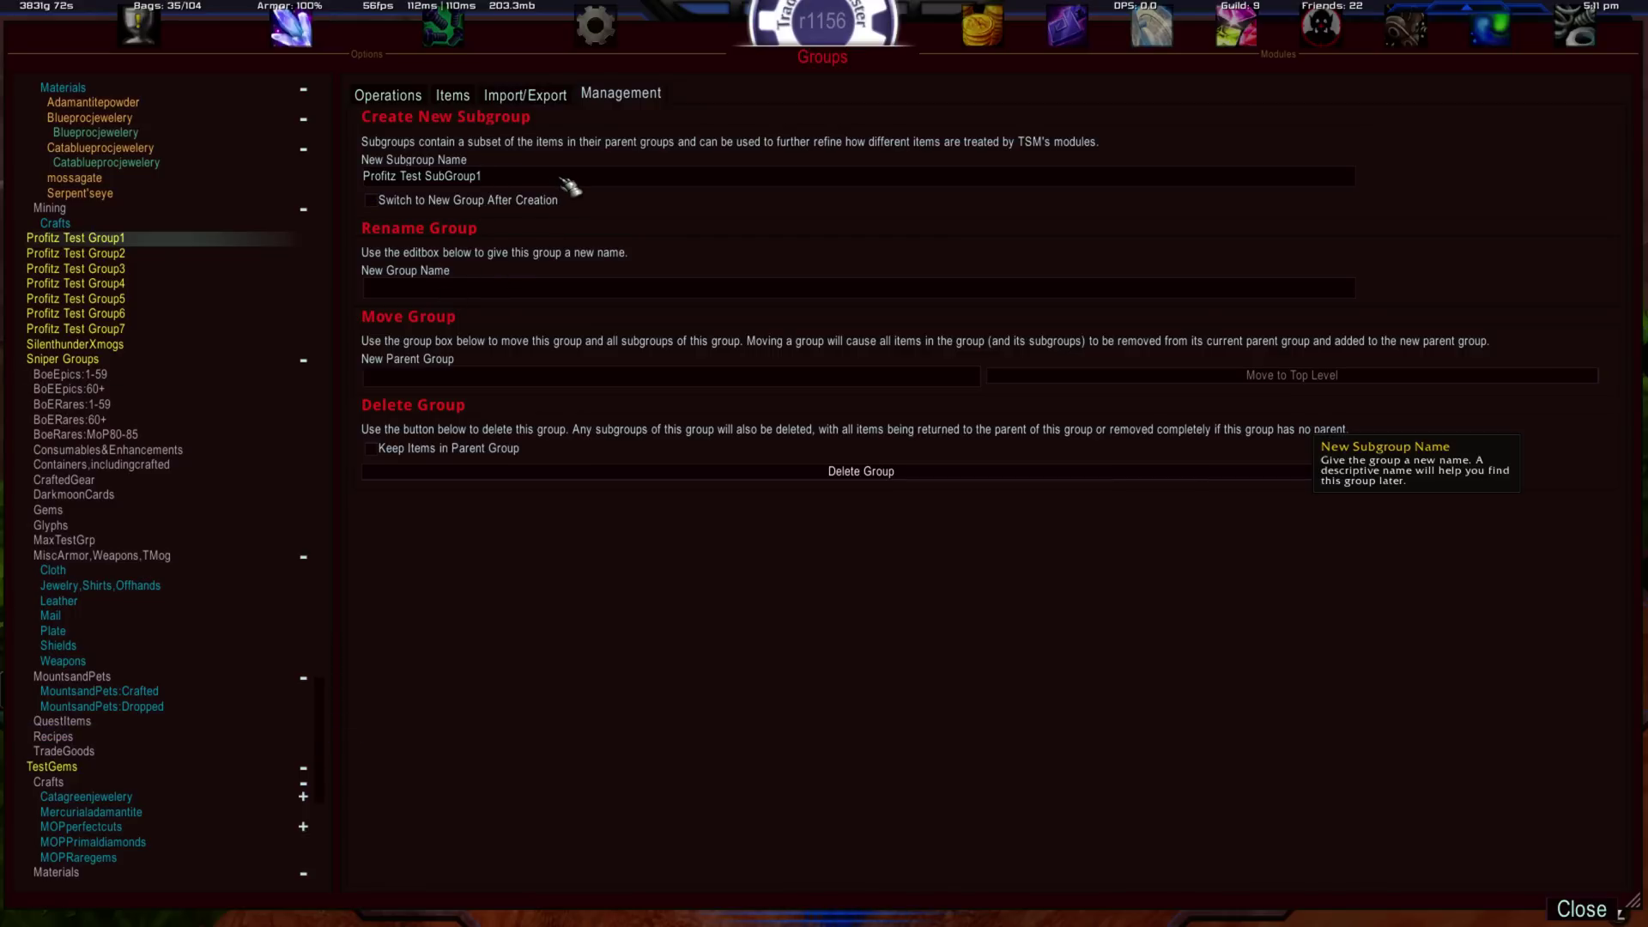
key(Return)
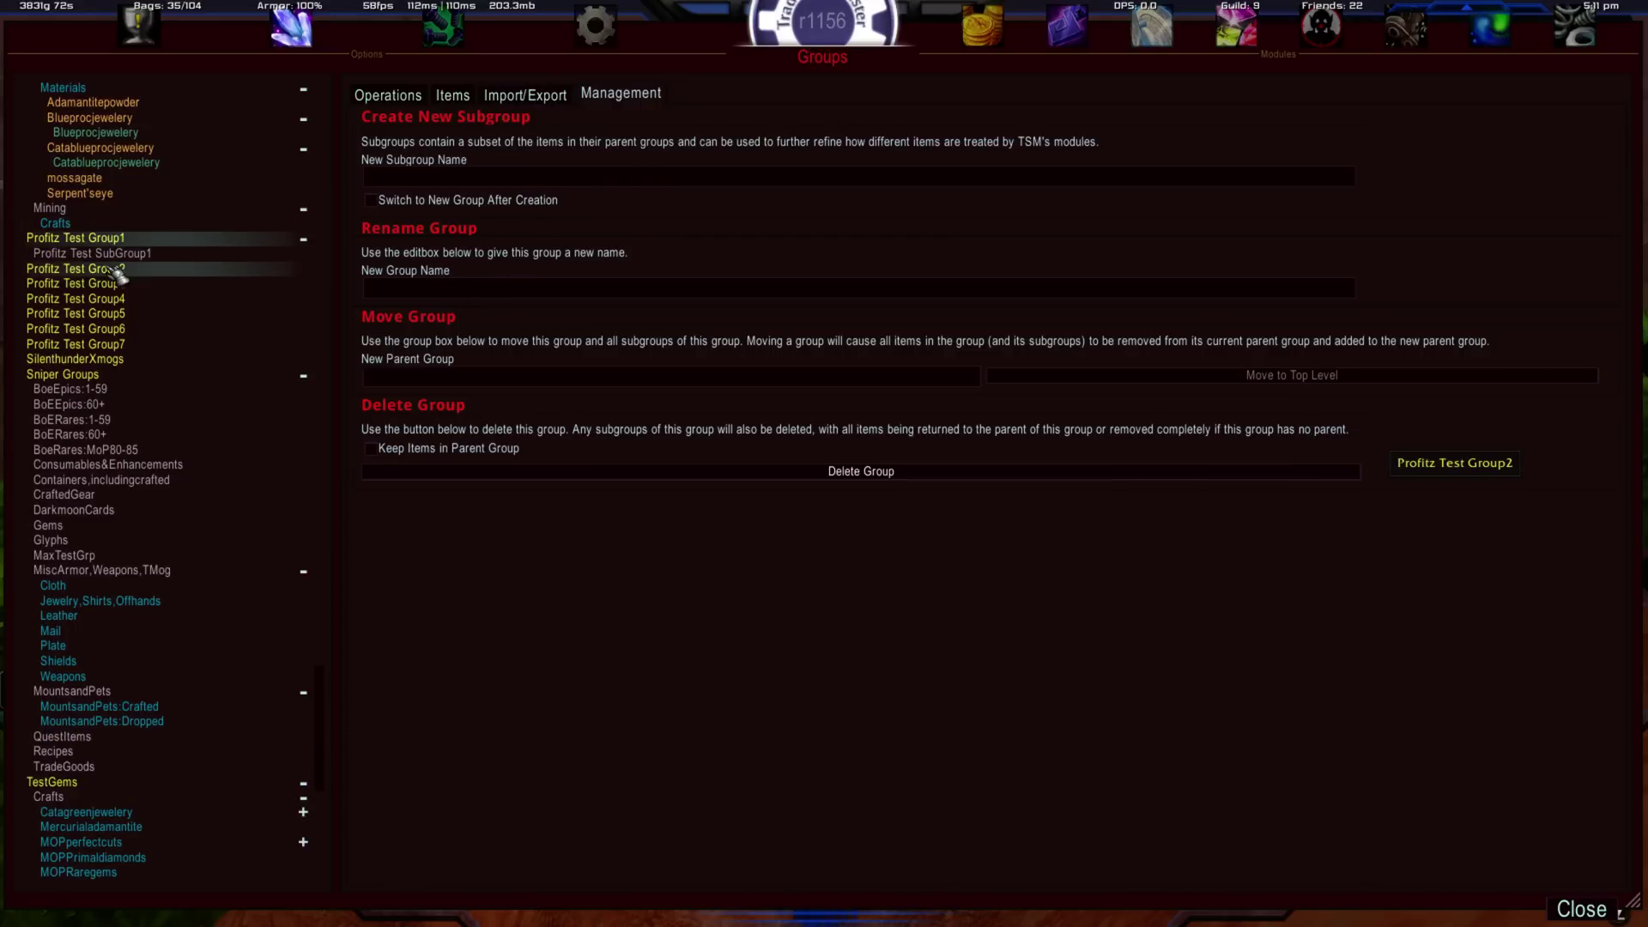
Create Profitz Test SubGroup2, SubGroup3 and SubGroup4 under Profitz Test Group1.
click(393, 182)
key(ctrl+v)
text(2)
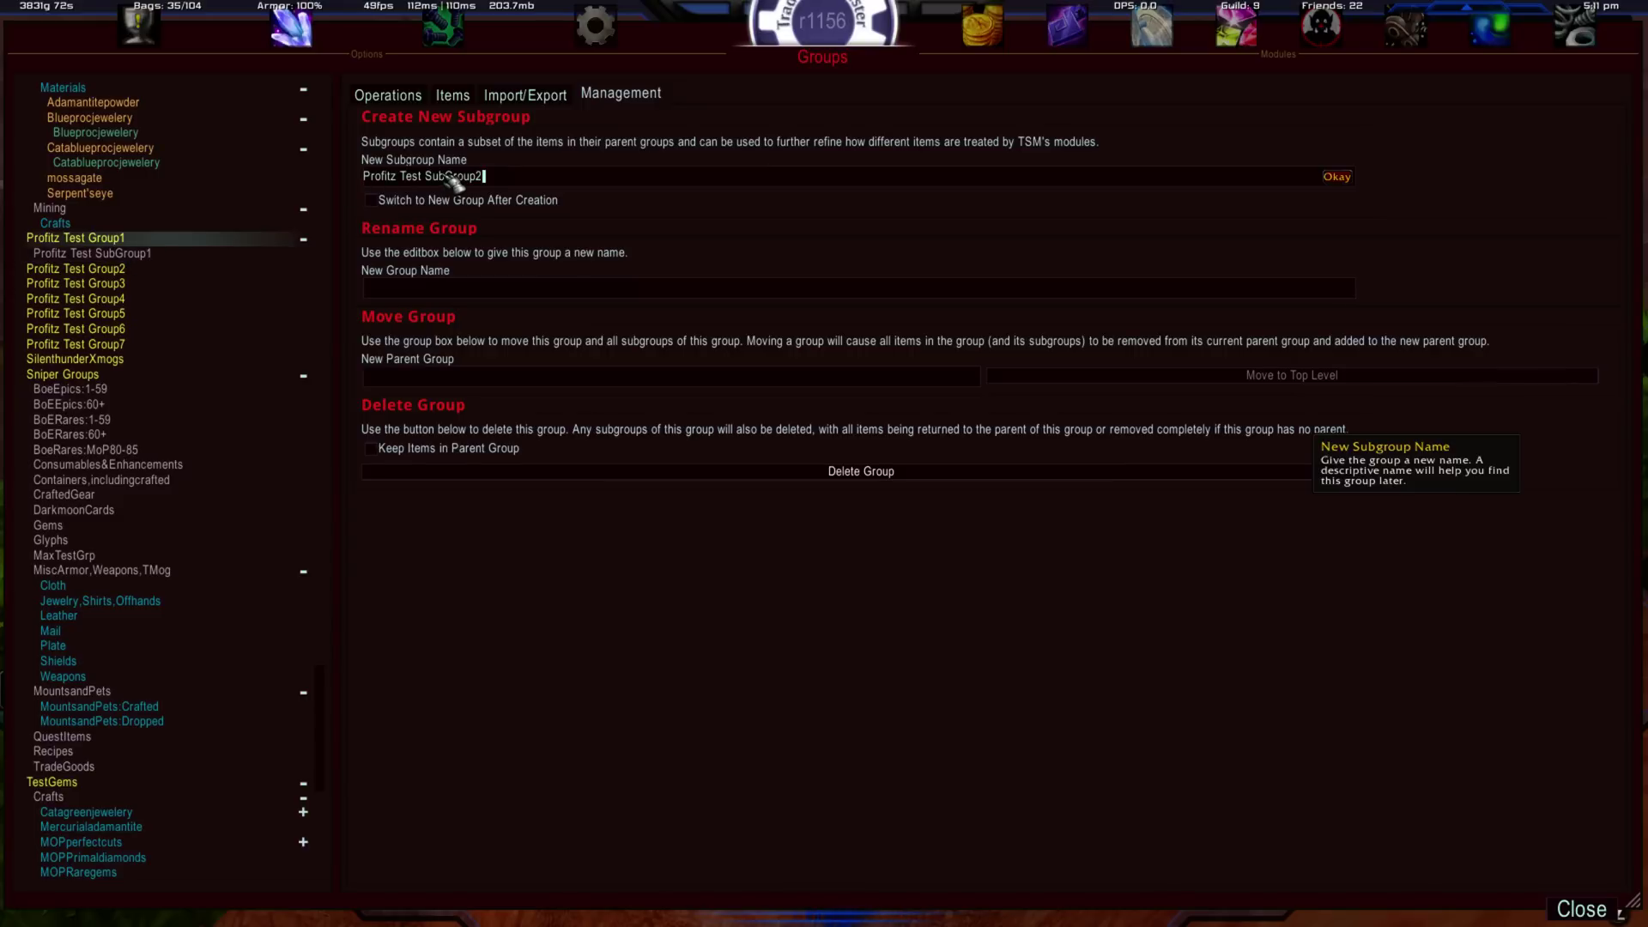
key(Return)
key(ctrl+v)
key(BackSpace)
text(2)
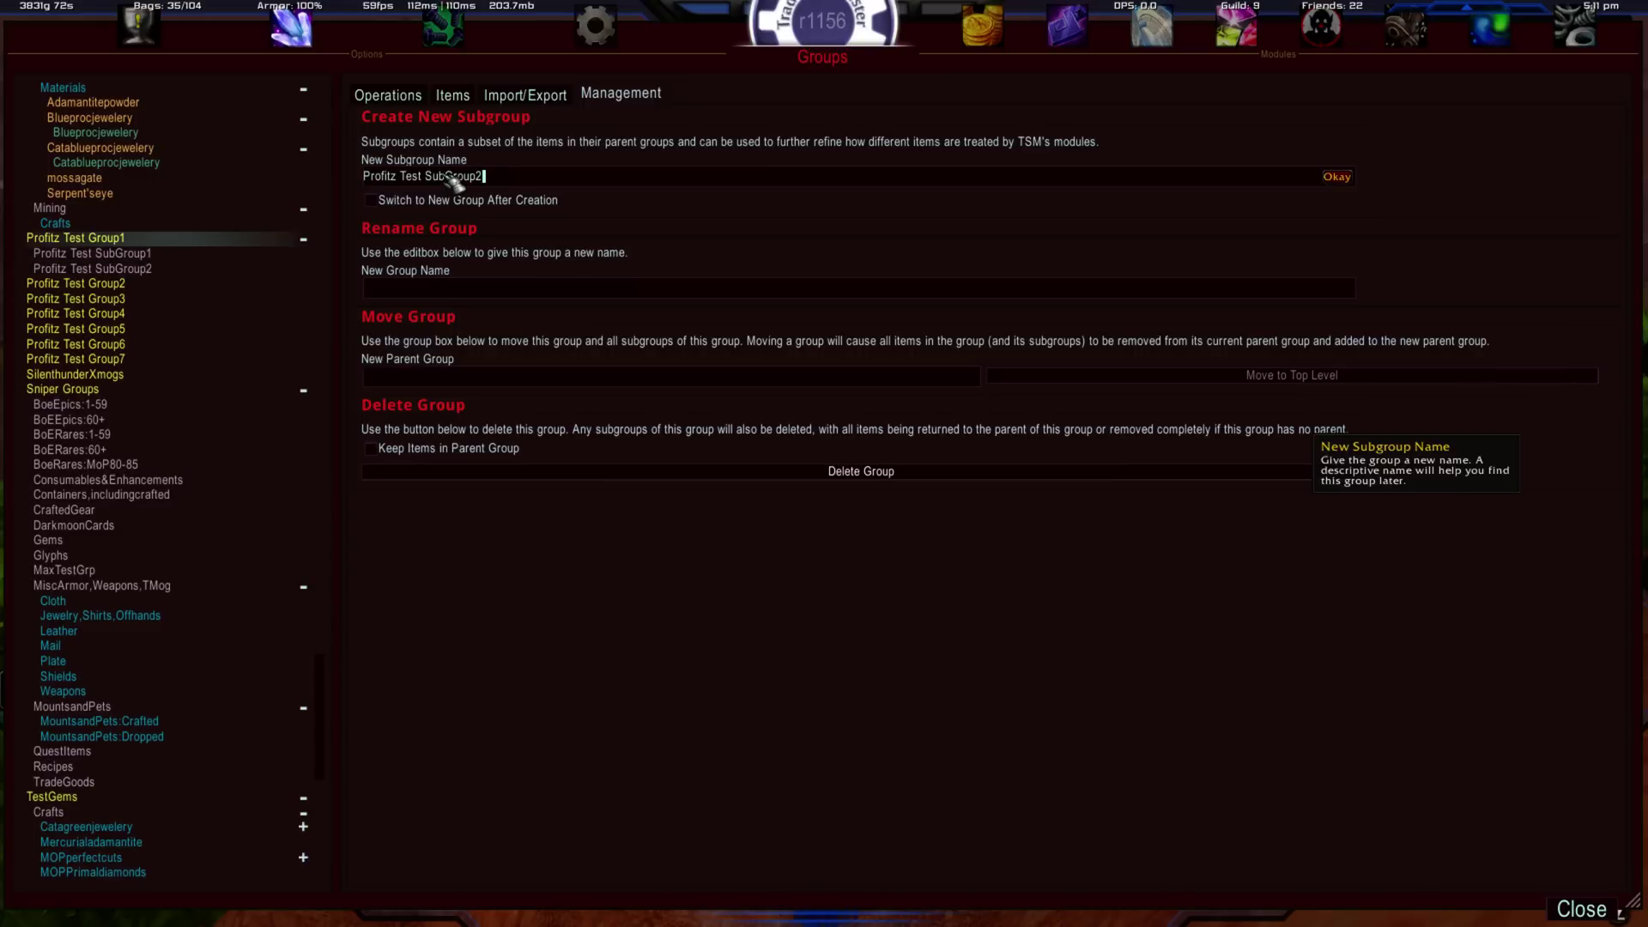
key(BackSpace)
text(3)
key(Return)
text(Profitz Test SubGroup1)
key(Return)
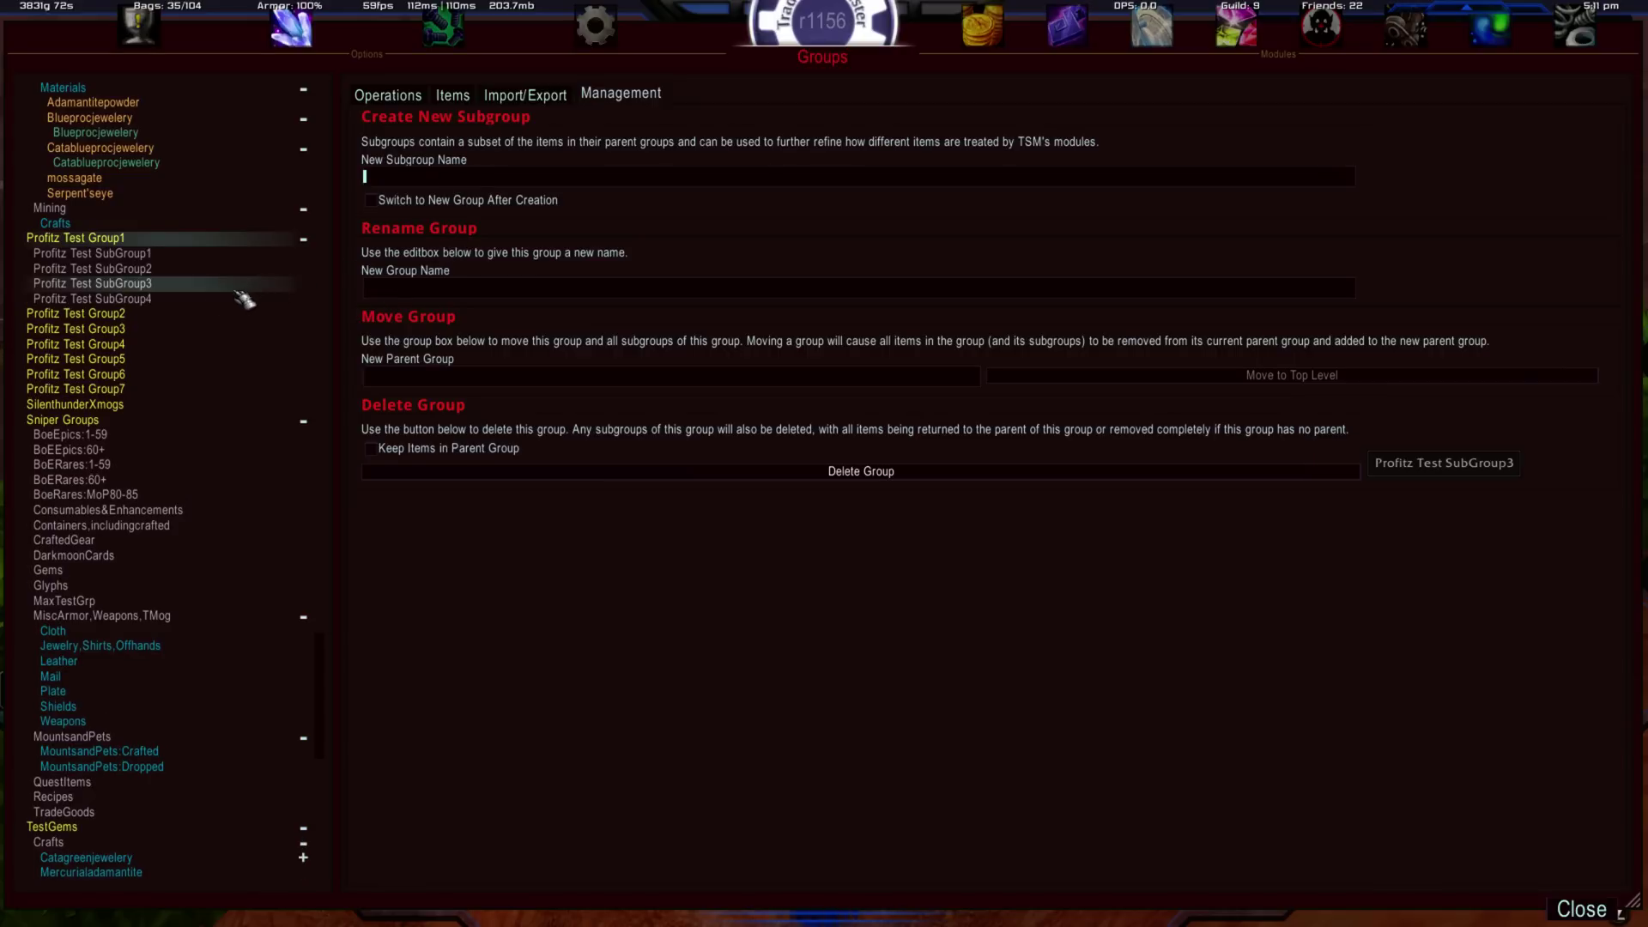
click(129, 314)
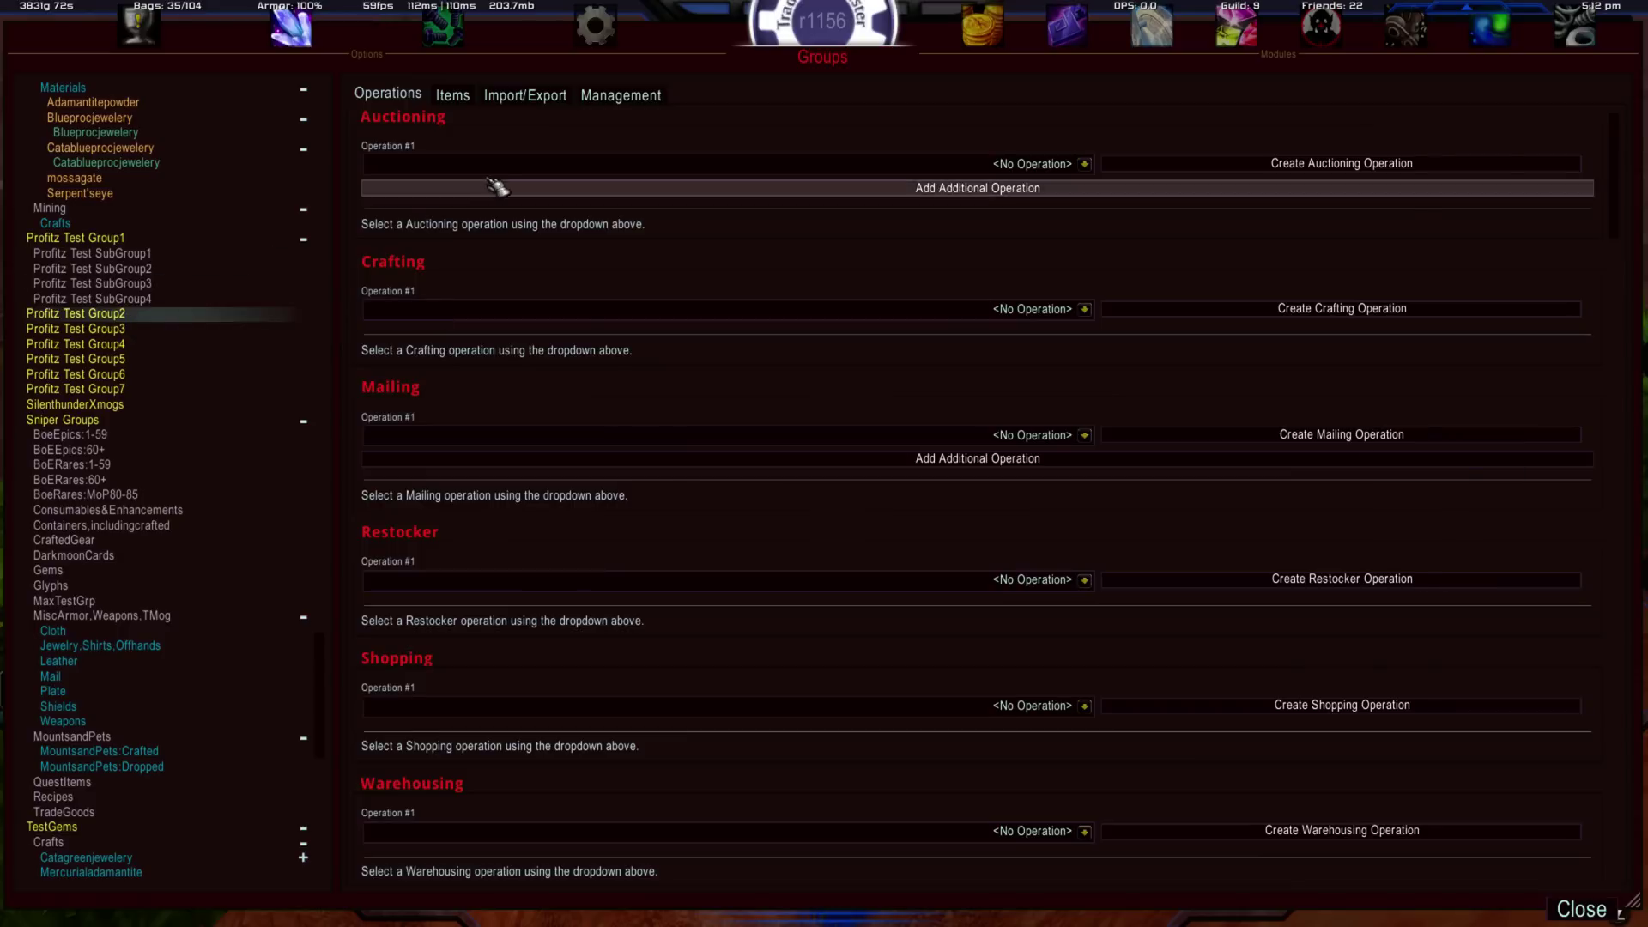
On Profitz Test Group2's Management tab, re-enable switching and create Profitz Test SubGroup2.
click(165, 320)
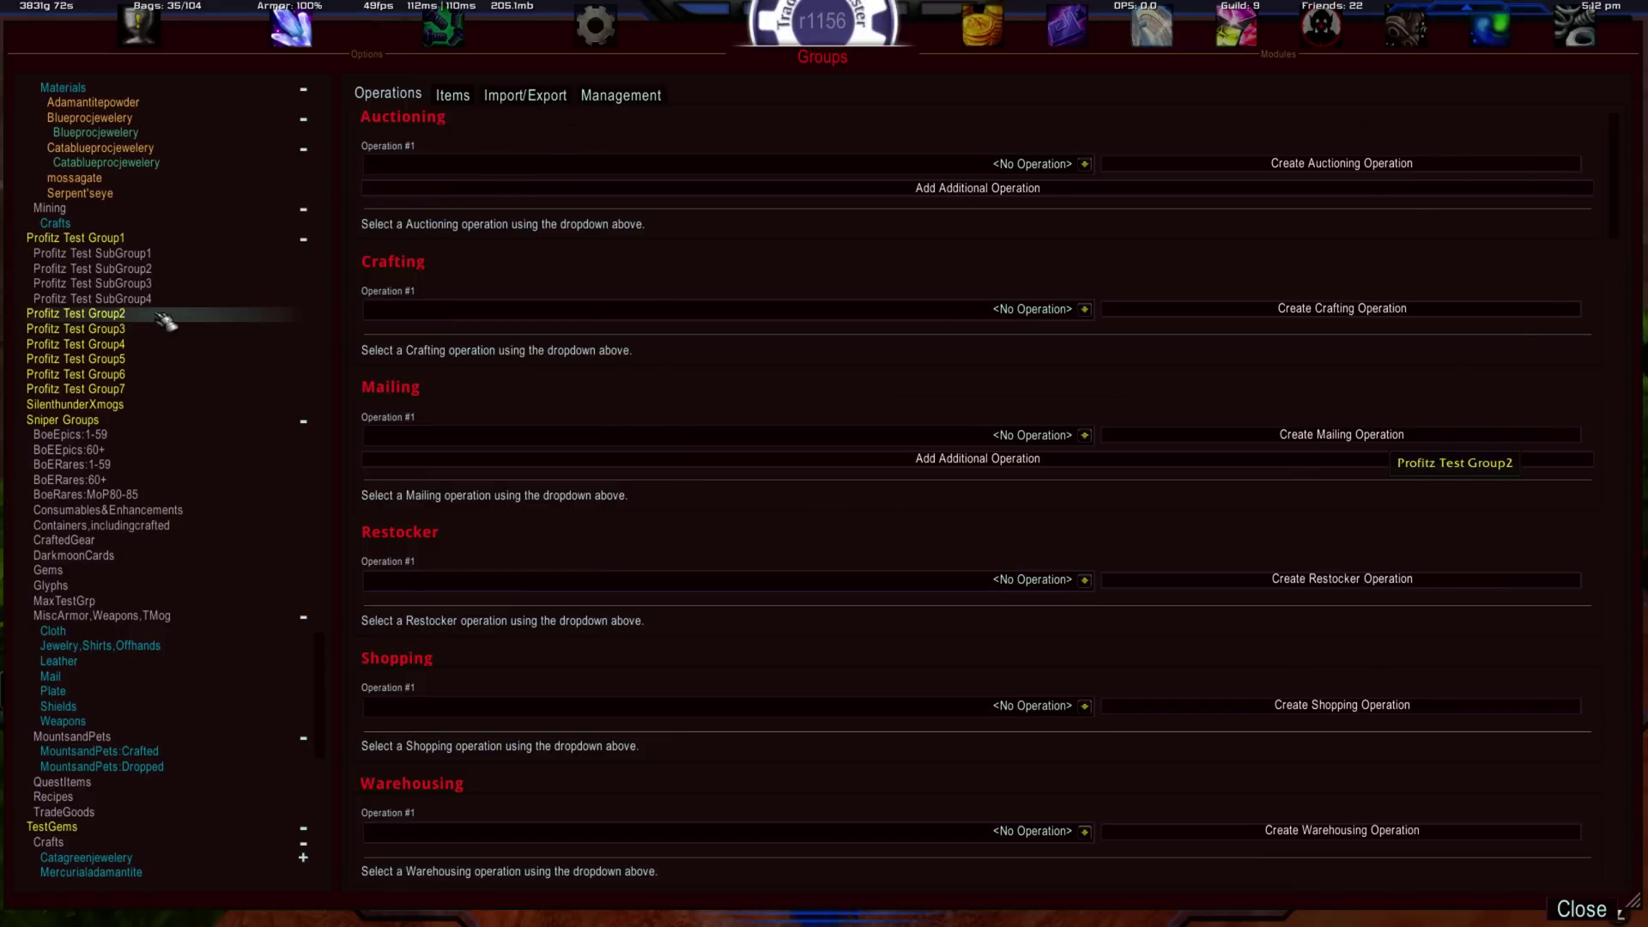
click(625, 96)
click(552, 180)
text(Profitz Test SubGroup1)
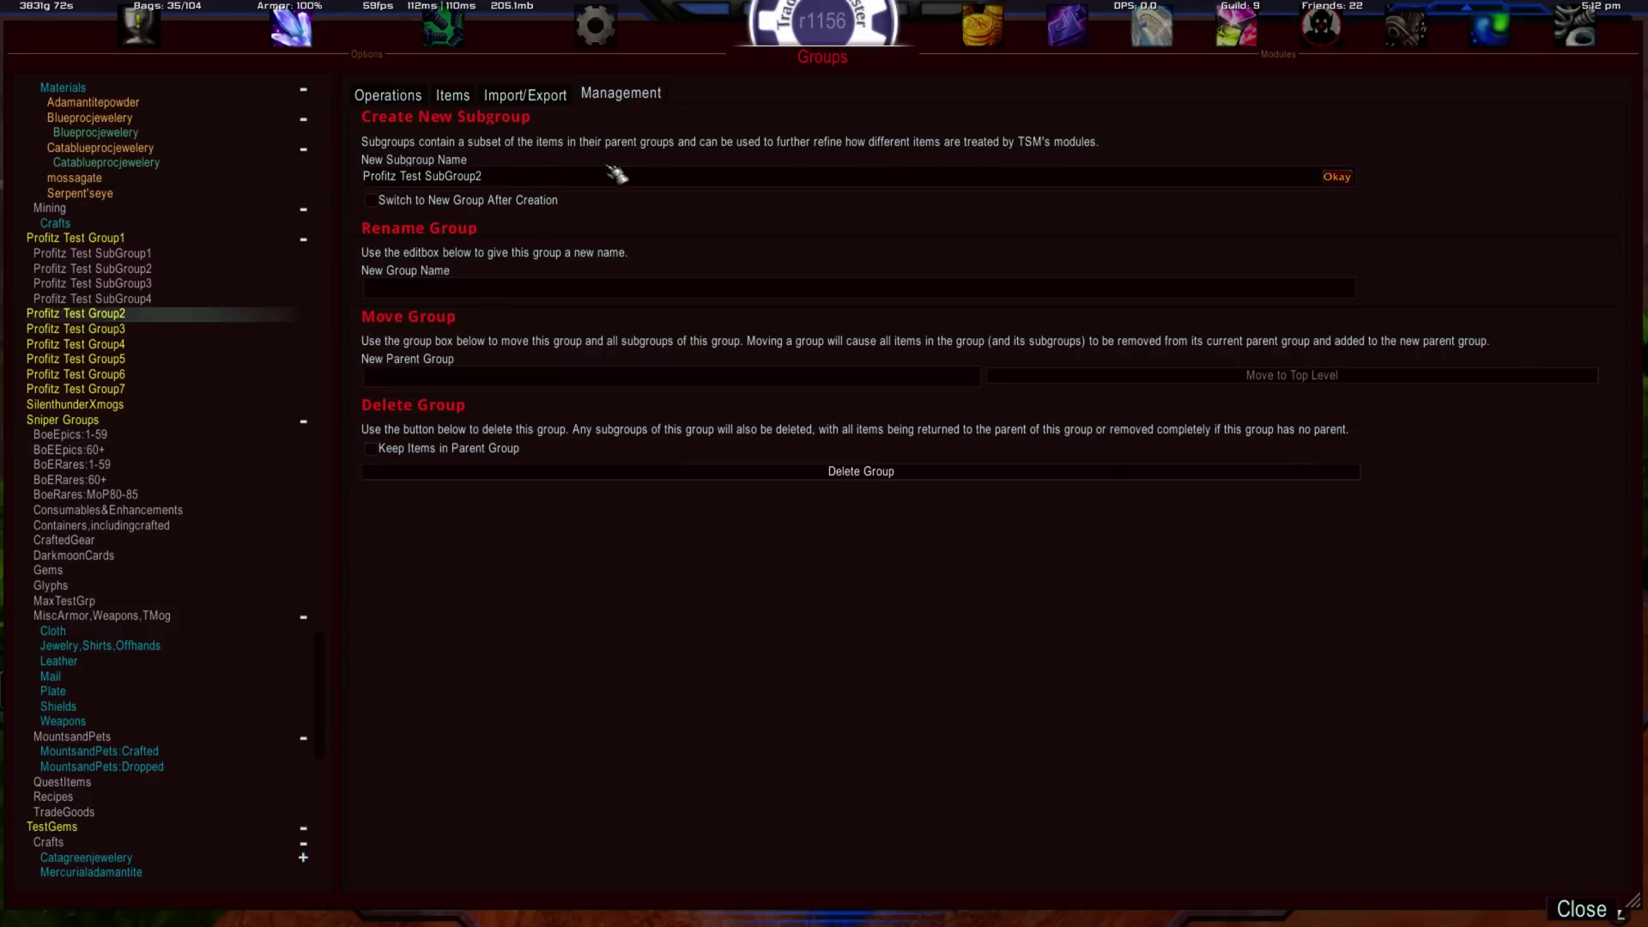
click(407, 200)
key(Return)
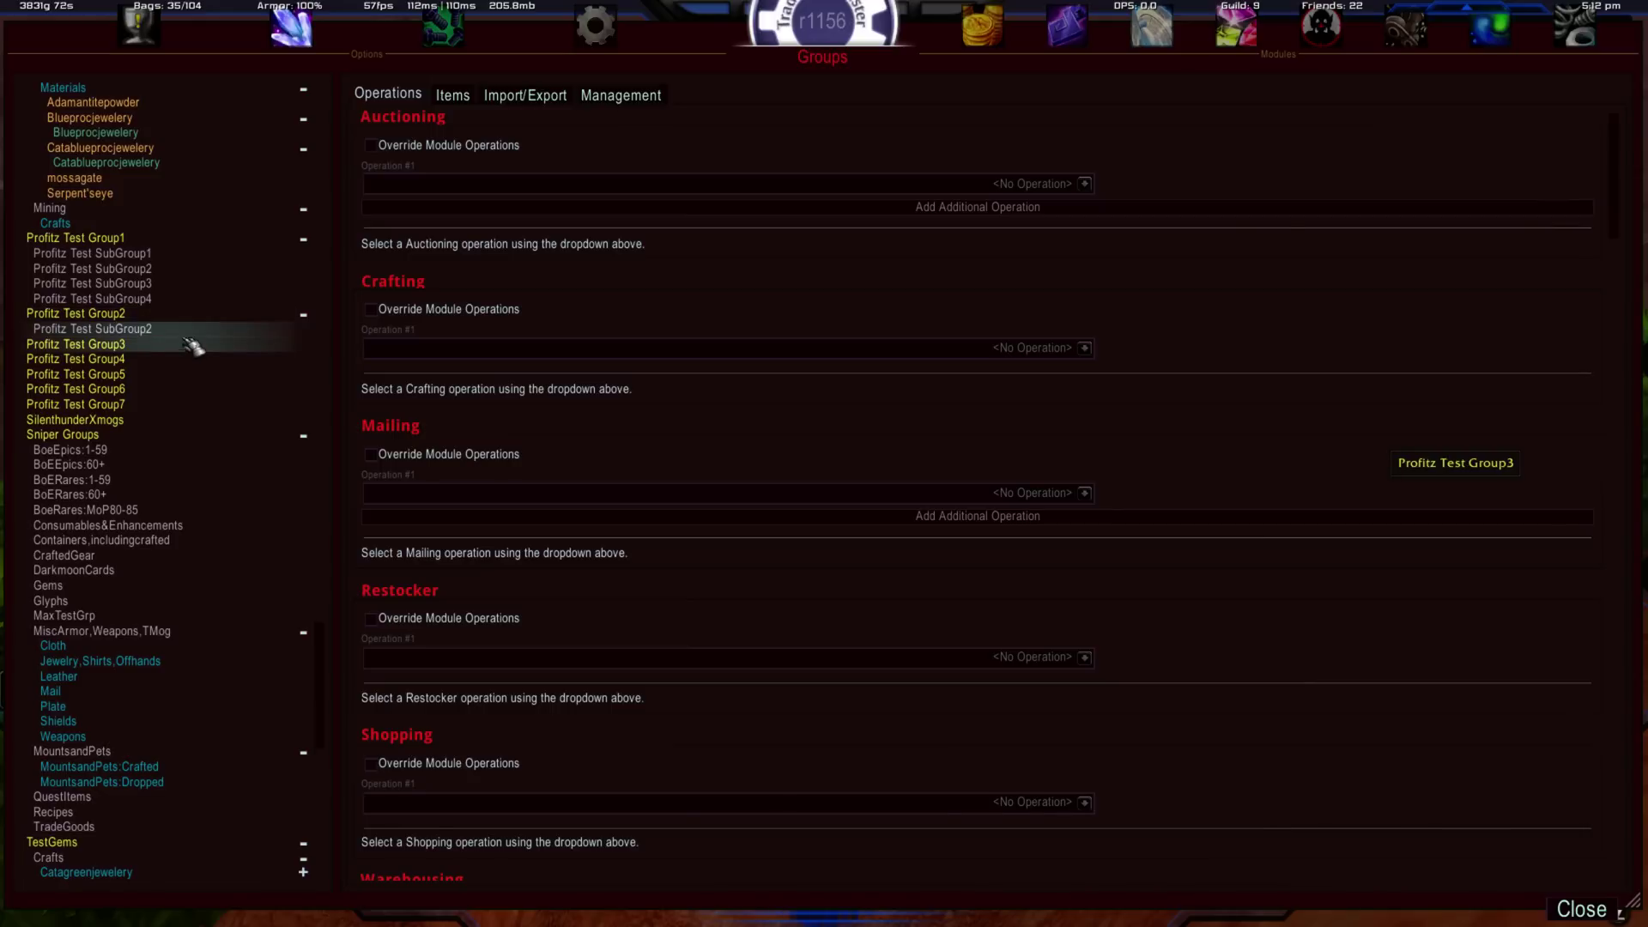
Create Profitz Test SubGroup3 inside Profitz Test SubGroup2.
click(631, 96)
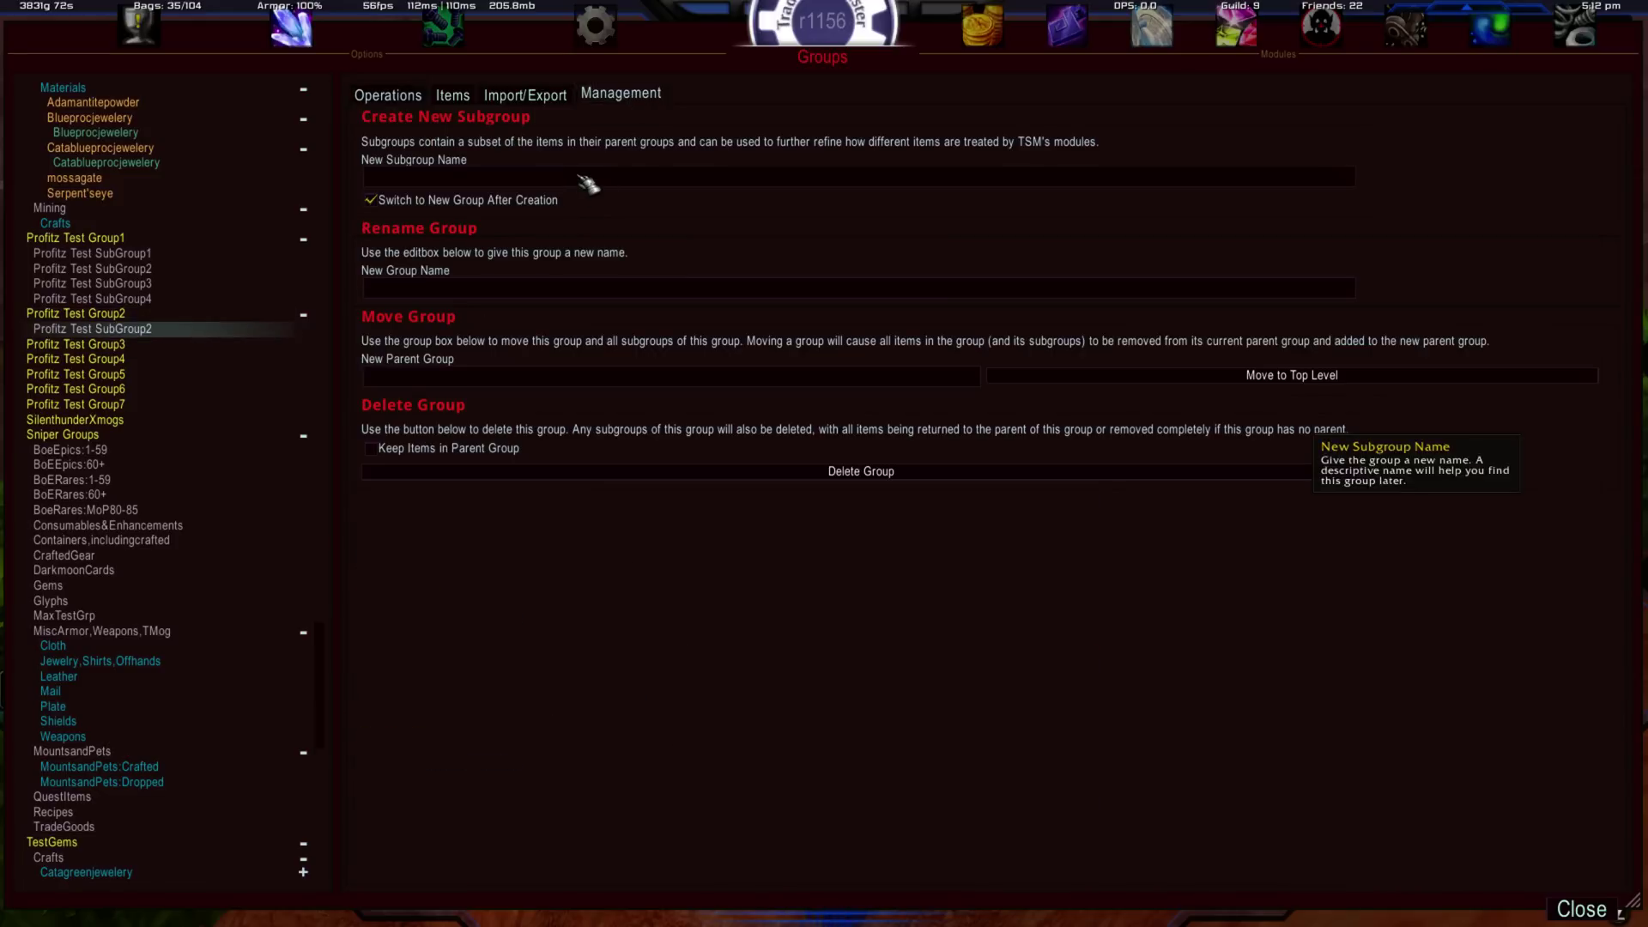
text(3)
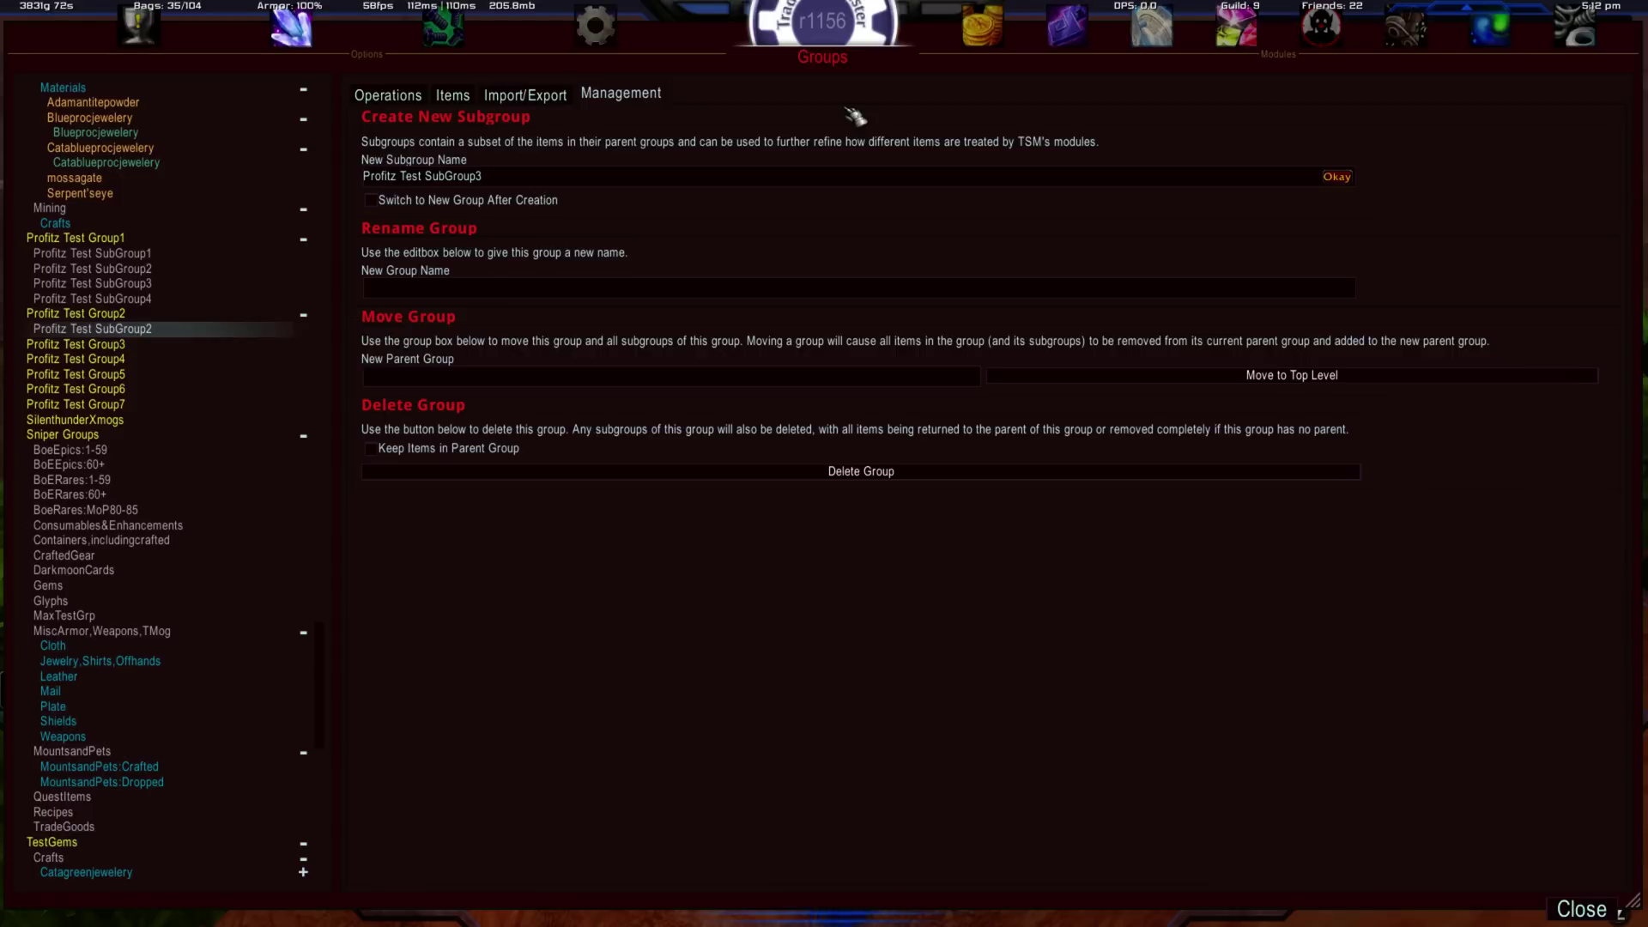
key(Return)
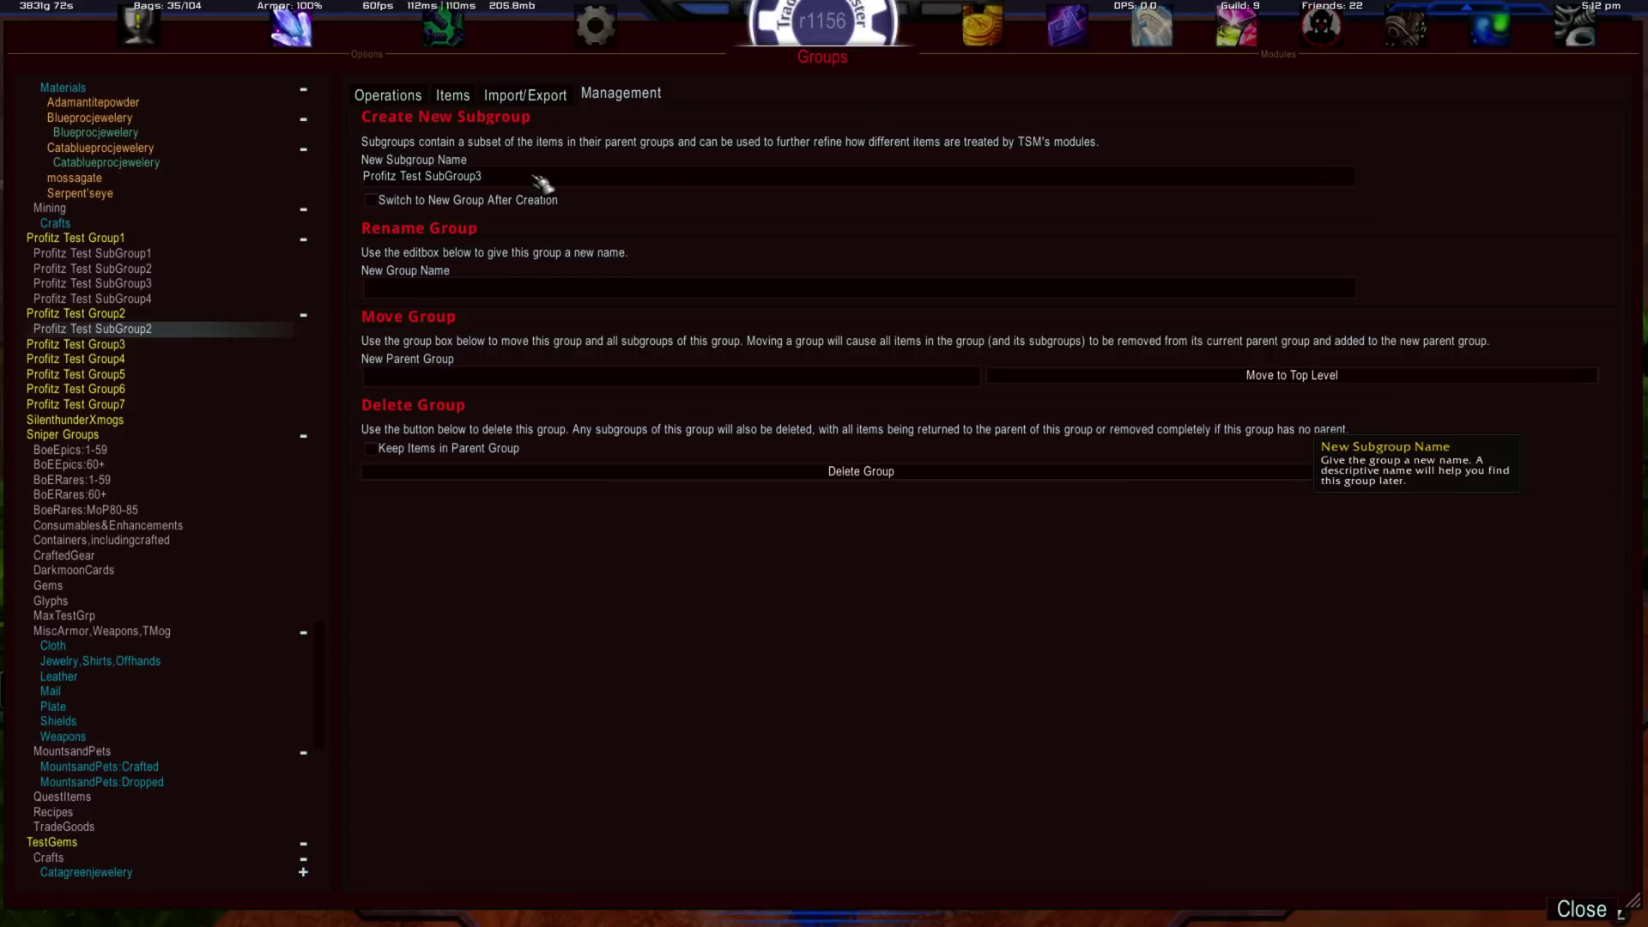
Create Profitz Test SubGroup4 inside SubGroup3.
click(215, 344)
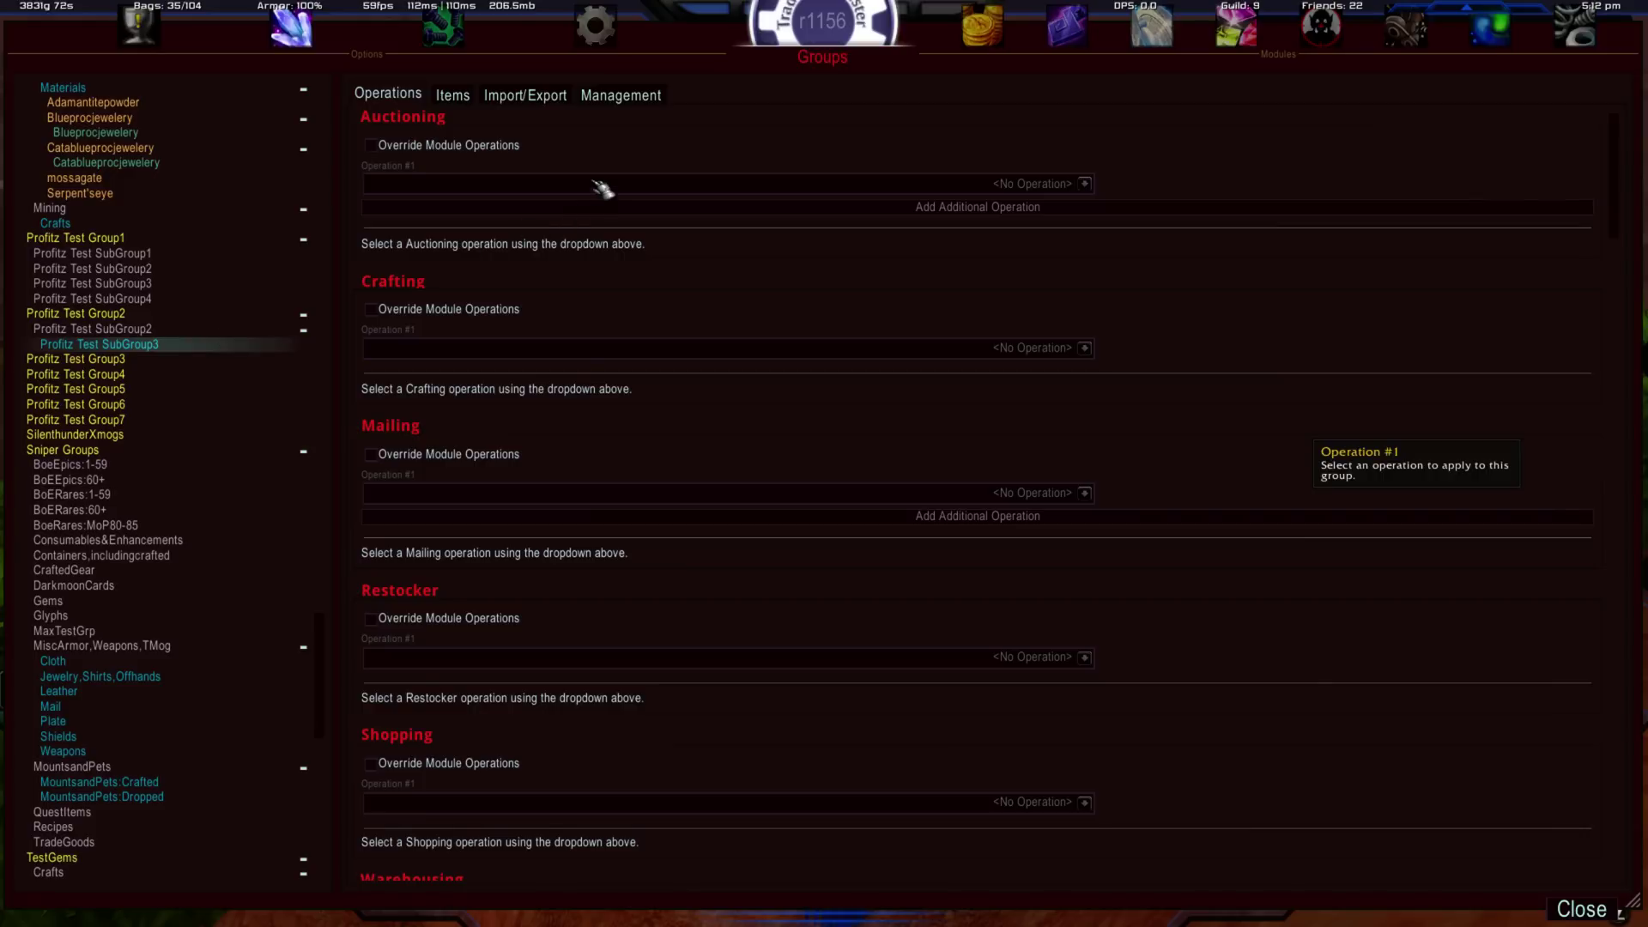
click(623, 96)
click(615, 178)
key(BackSpace)
text(1)
key(BackSpace)
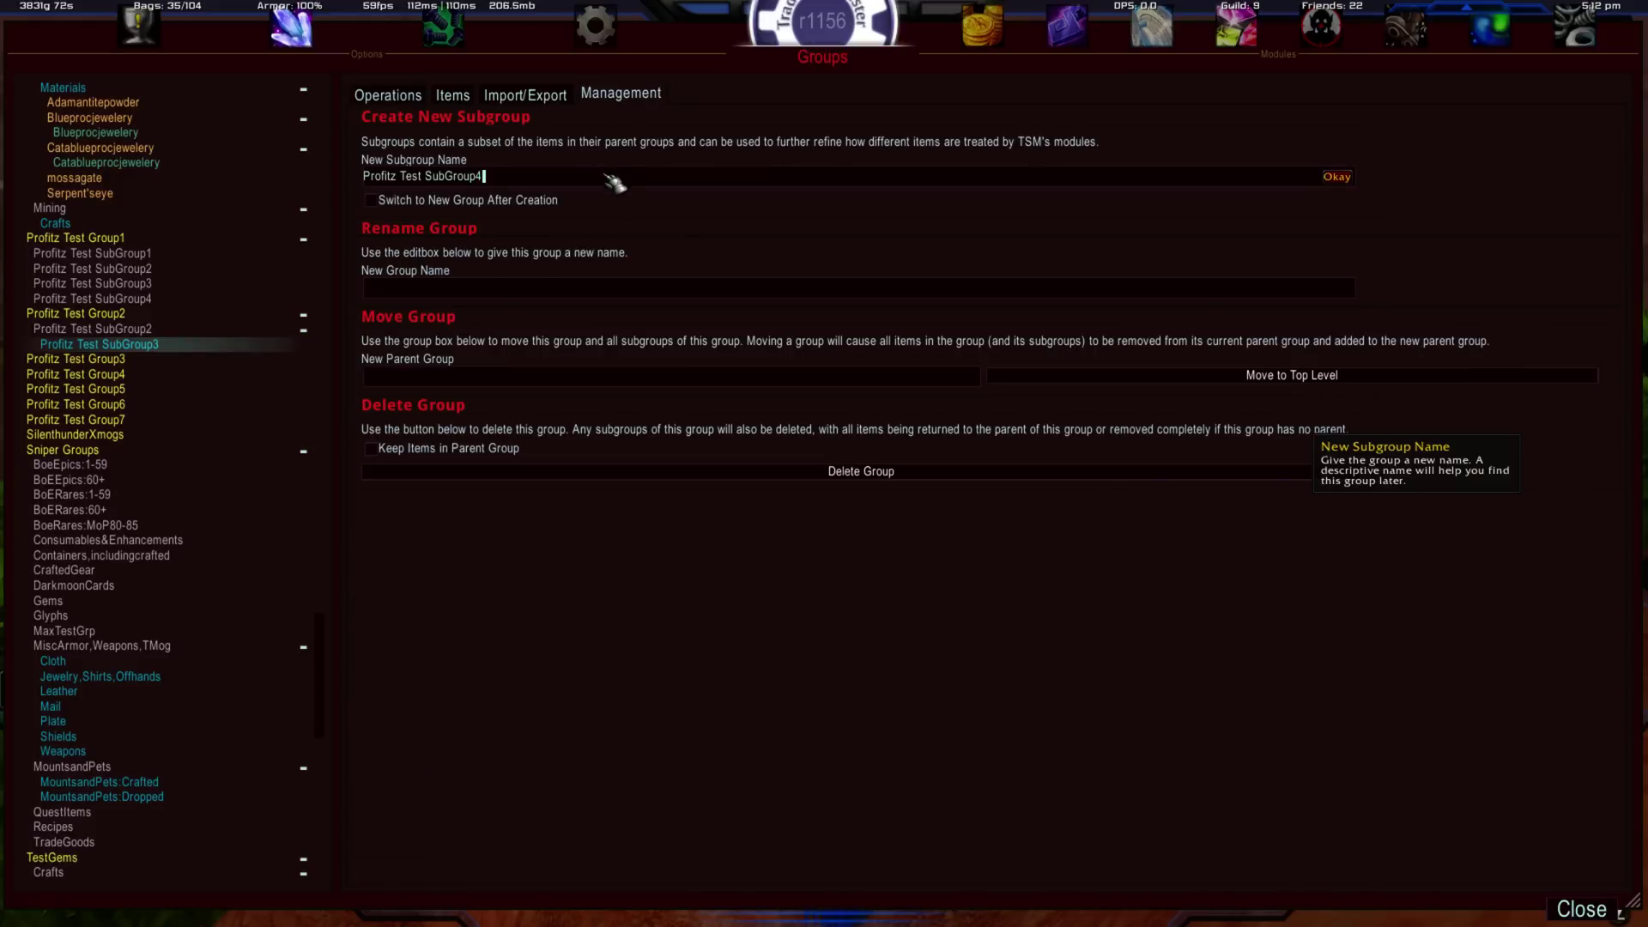
key(Return)
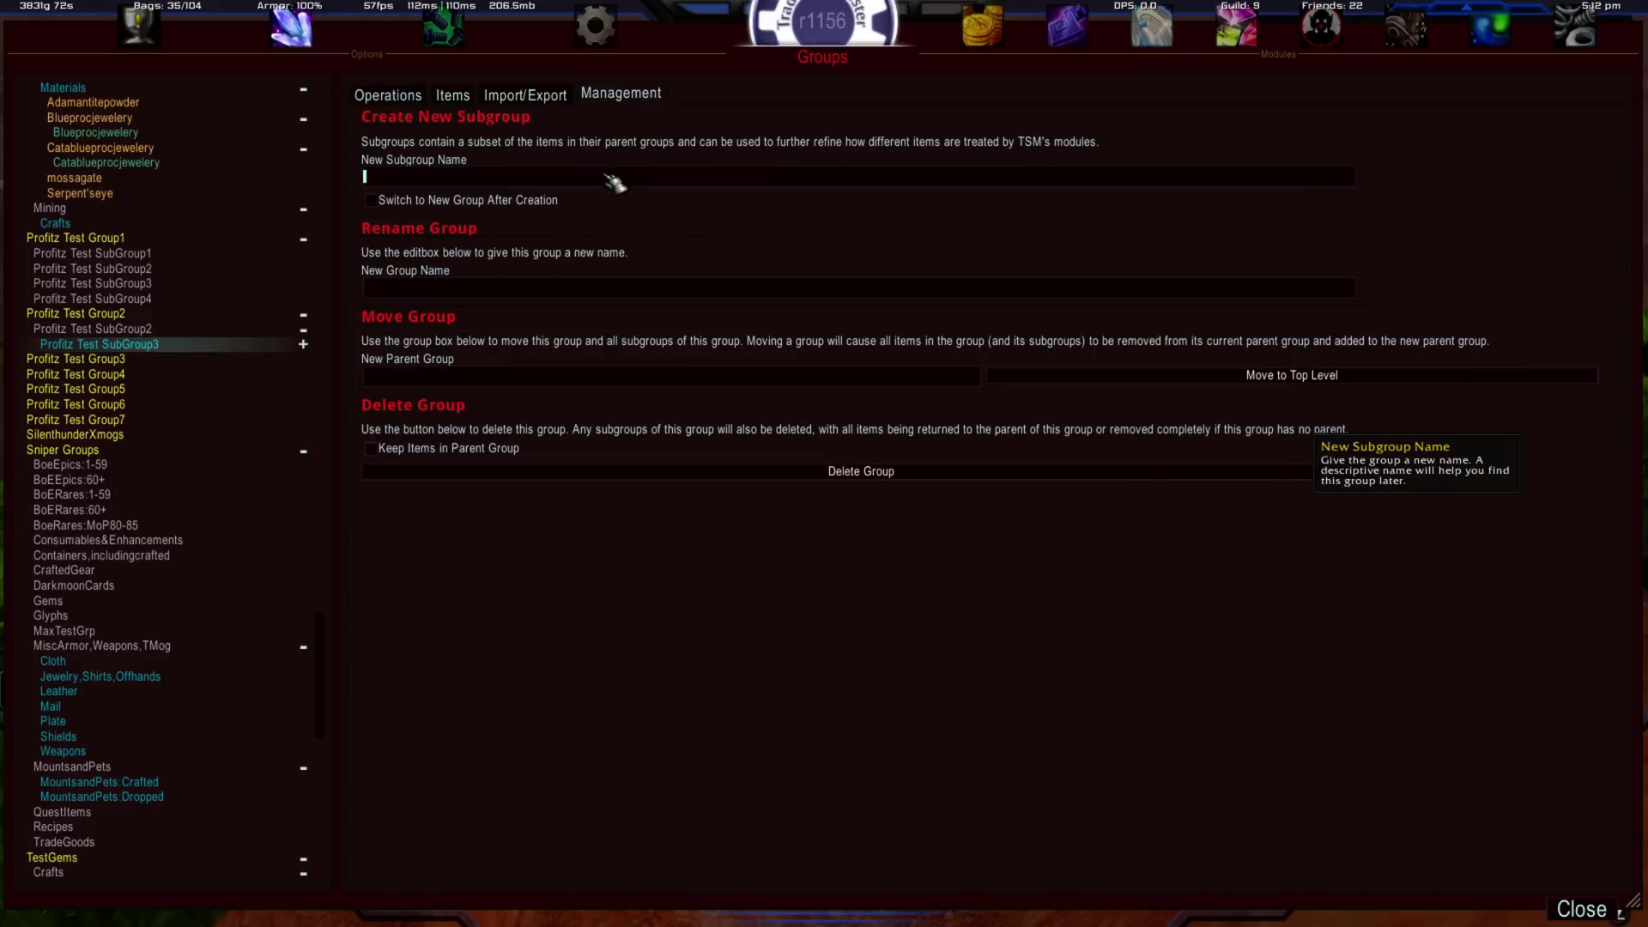
Create Profitz Test SubGroup5 inside SubGroup4 and expand the tree to select it.
click(303, 344)
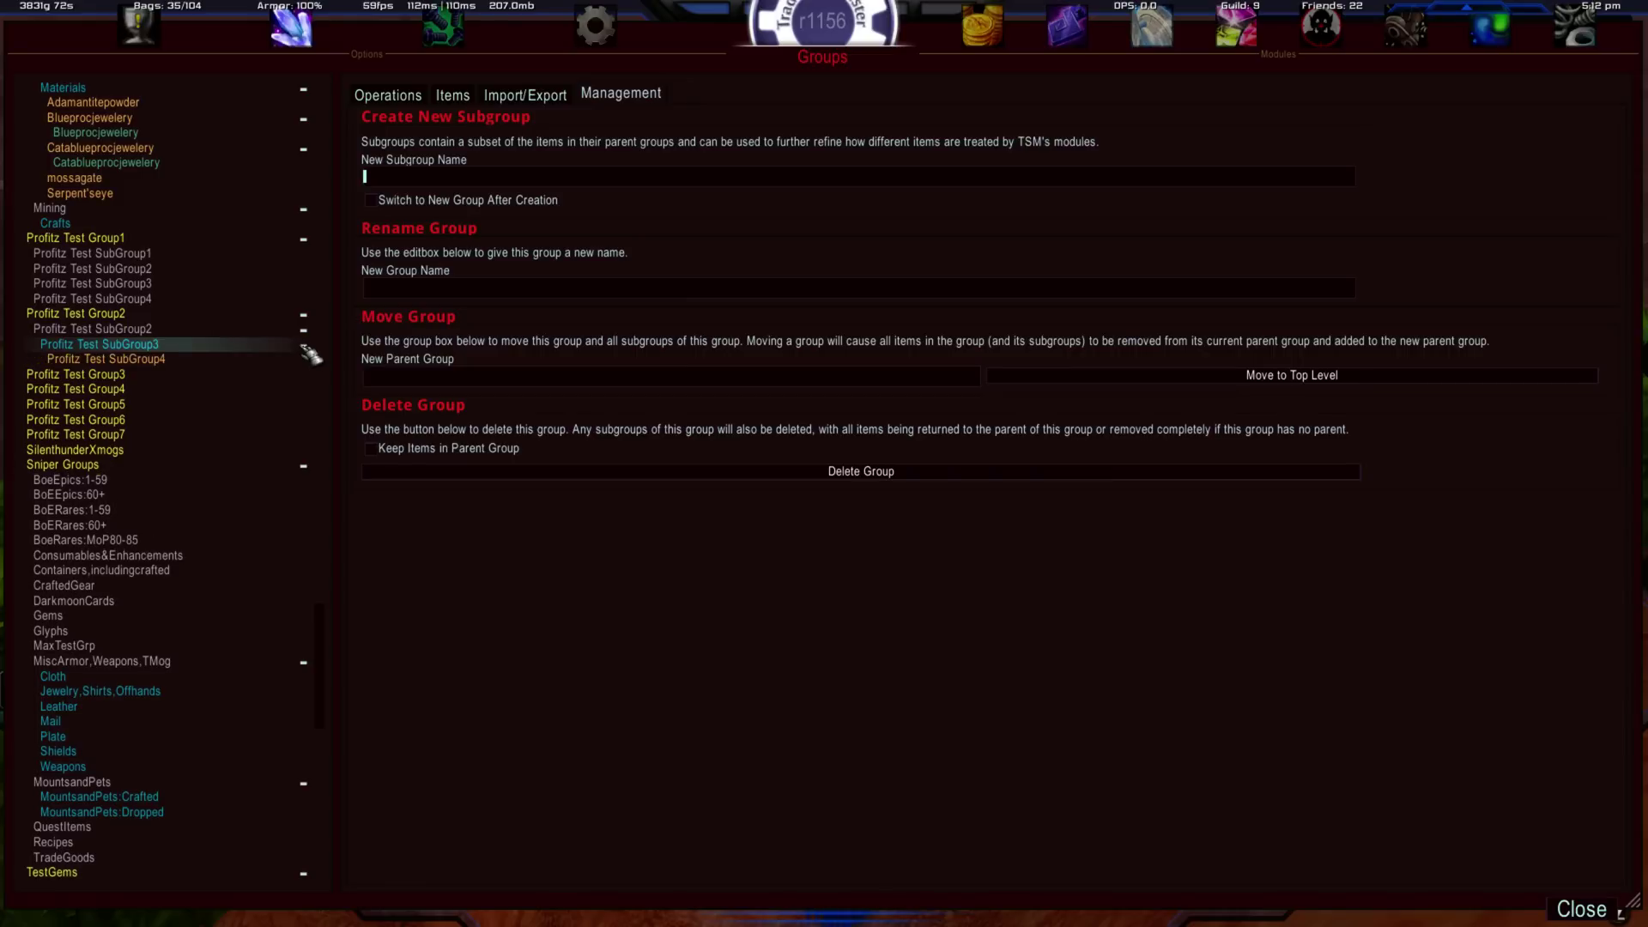
click(166, 360)
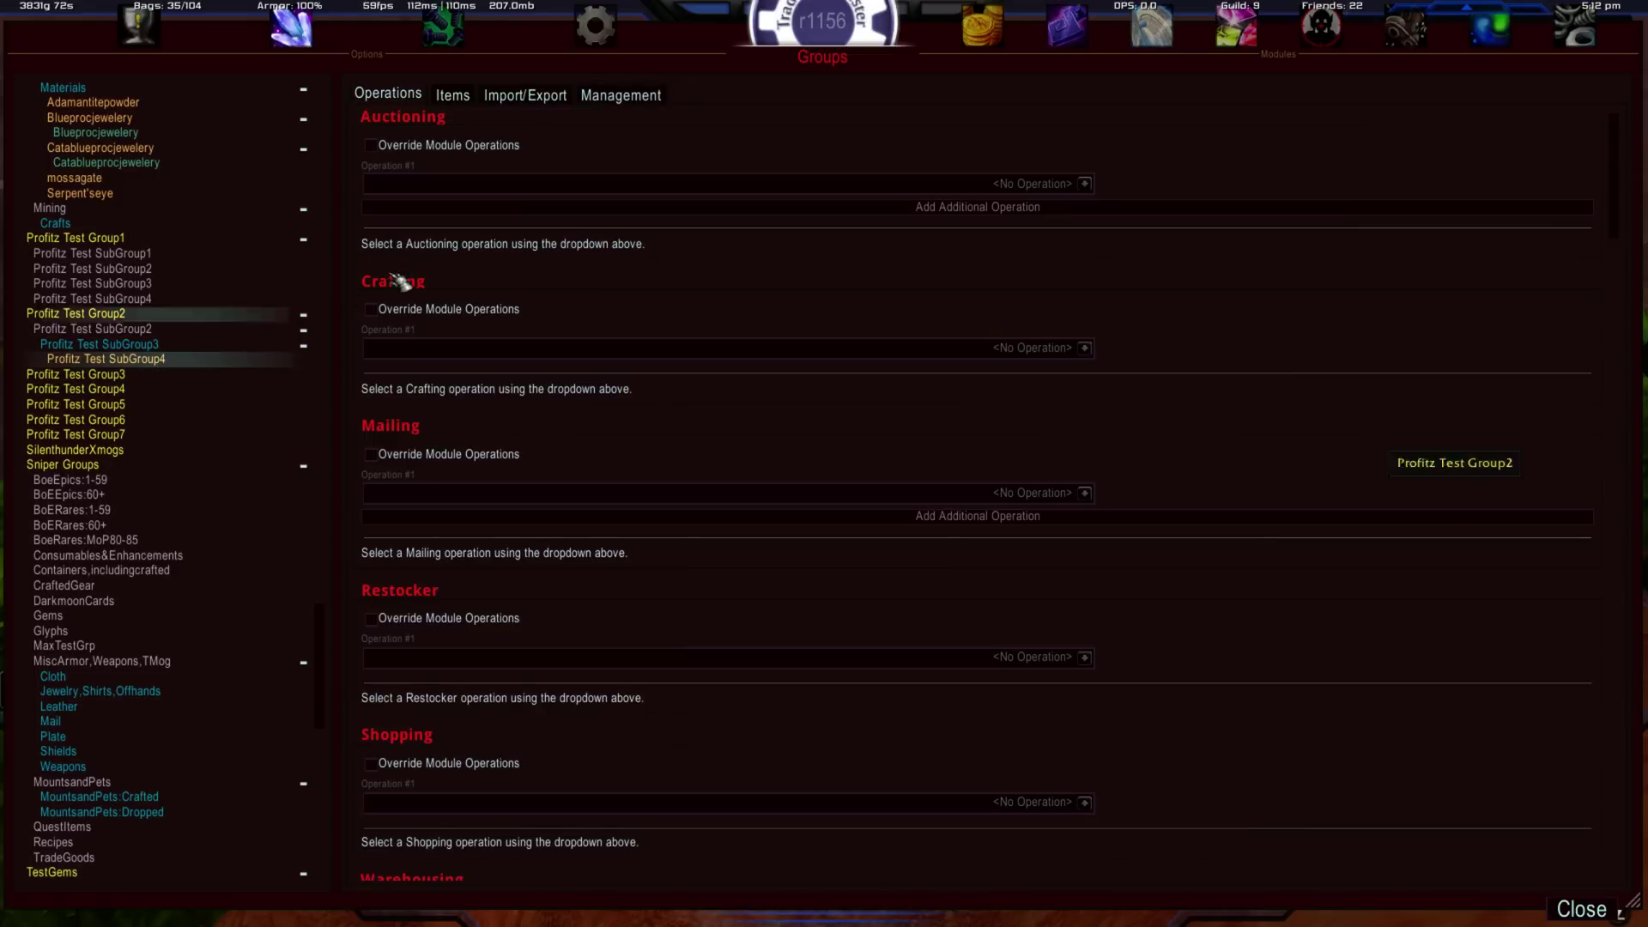
click(620, 94)
click(634, 178)
text(Profitz Test SubGroup1)
key(BackSpace)
key(Return)
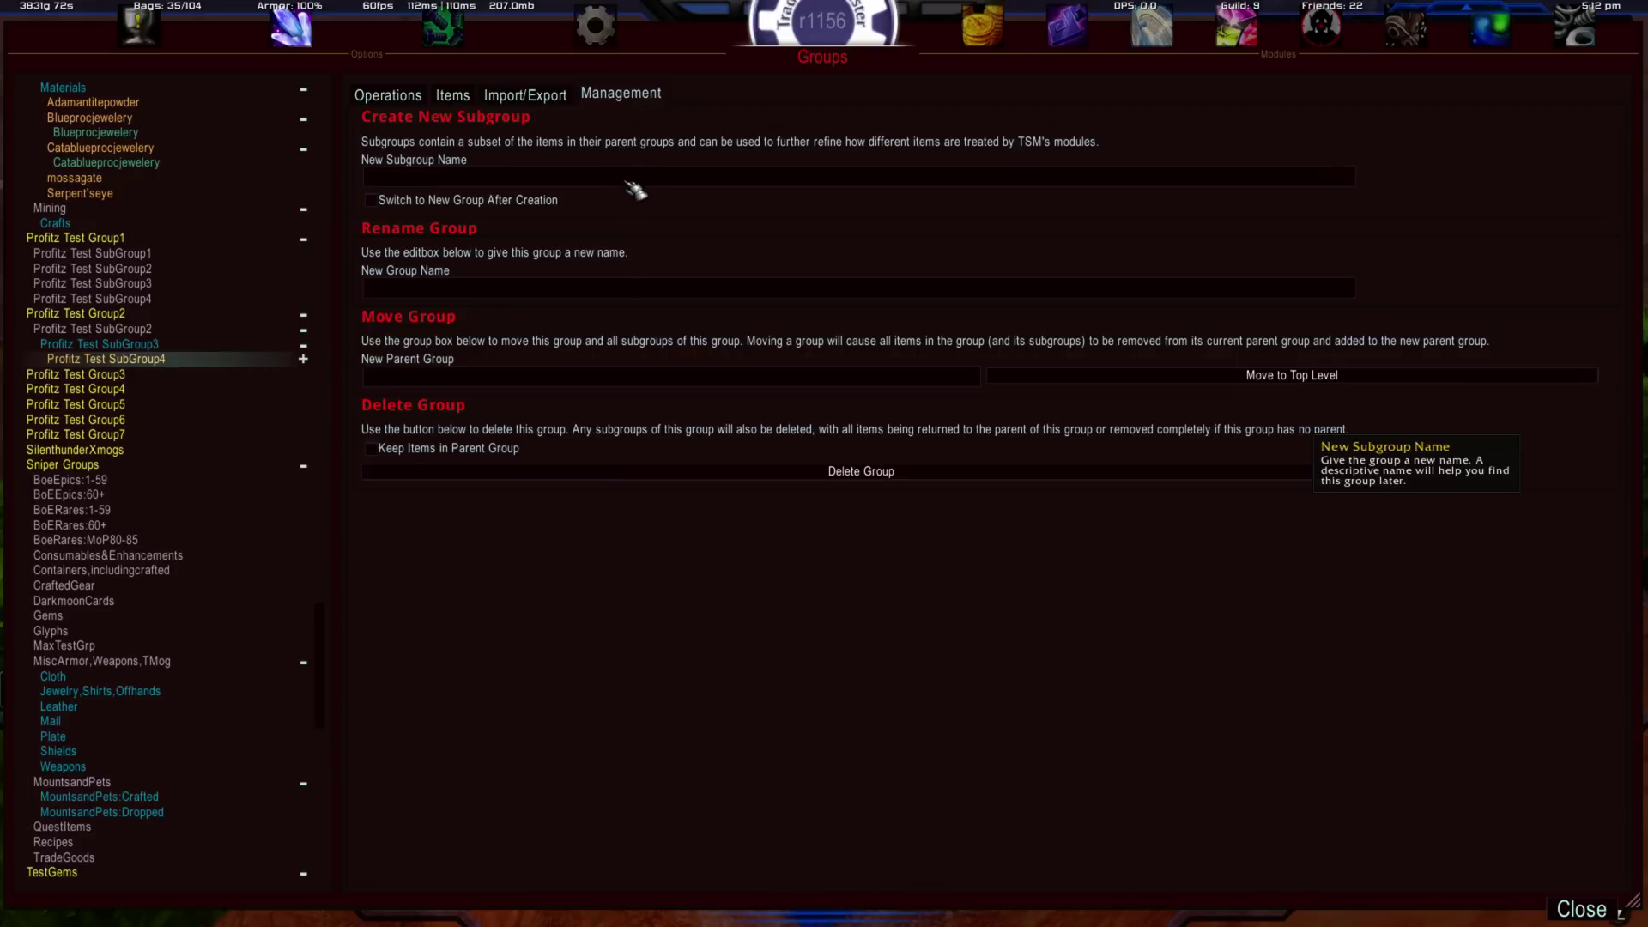
click(304, 360)
click(131, 345)
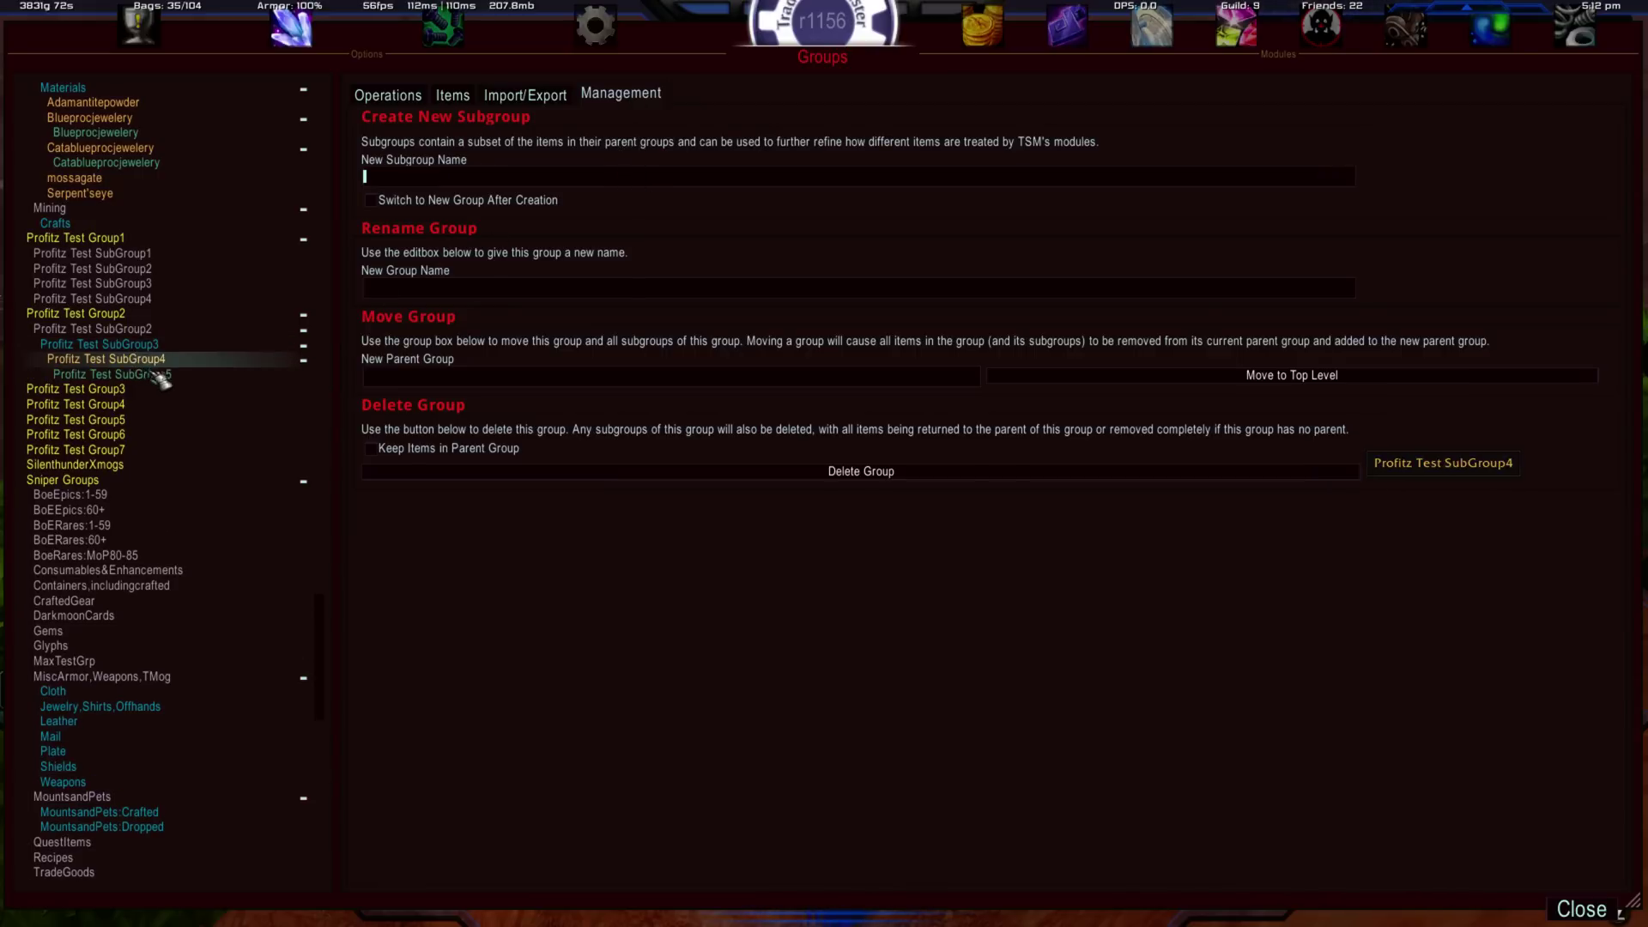
click(168, 361)
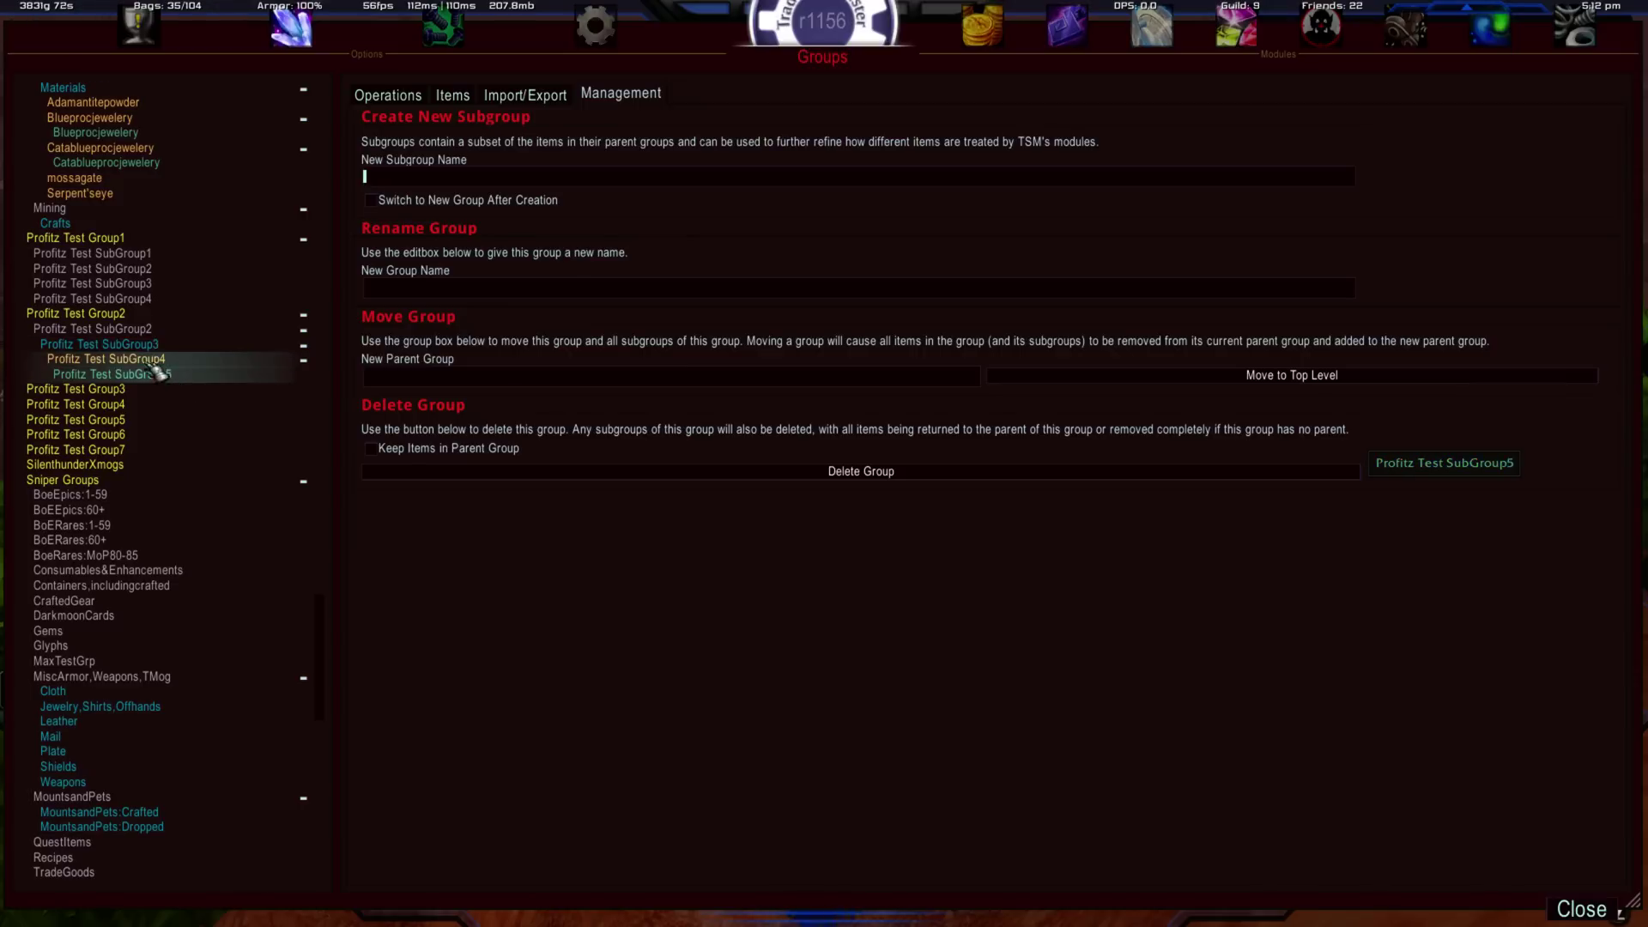
click(175, 378)
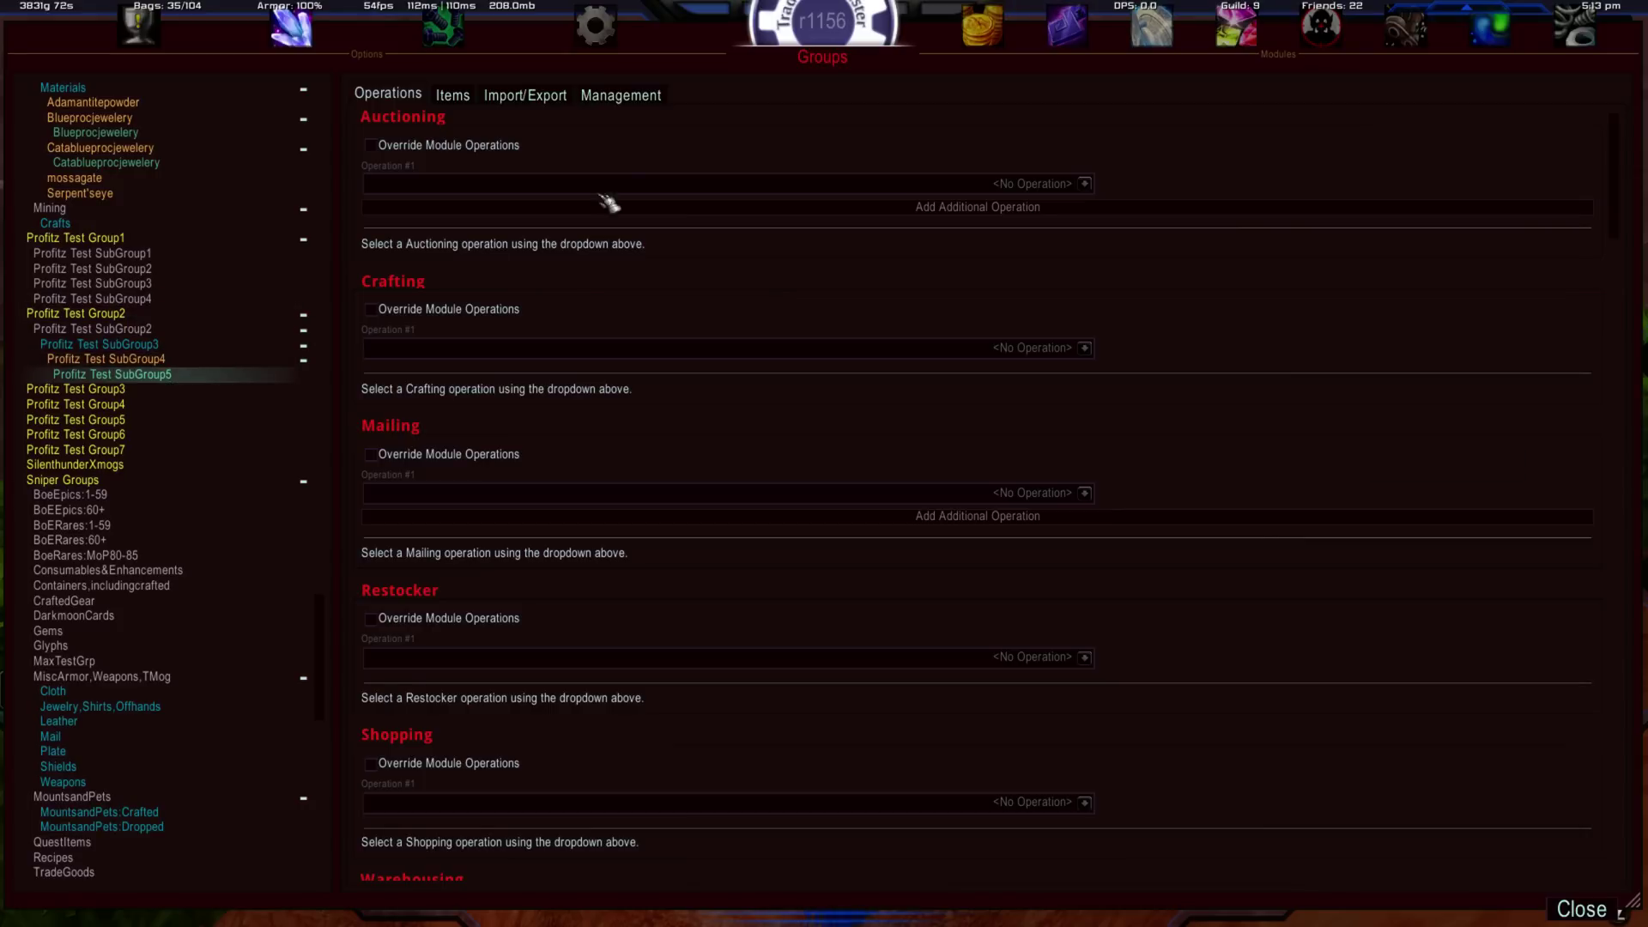
Delete Profitz Test SubGroup5 from its Management tab.
click(620, 93)
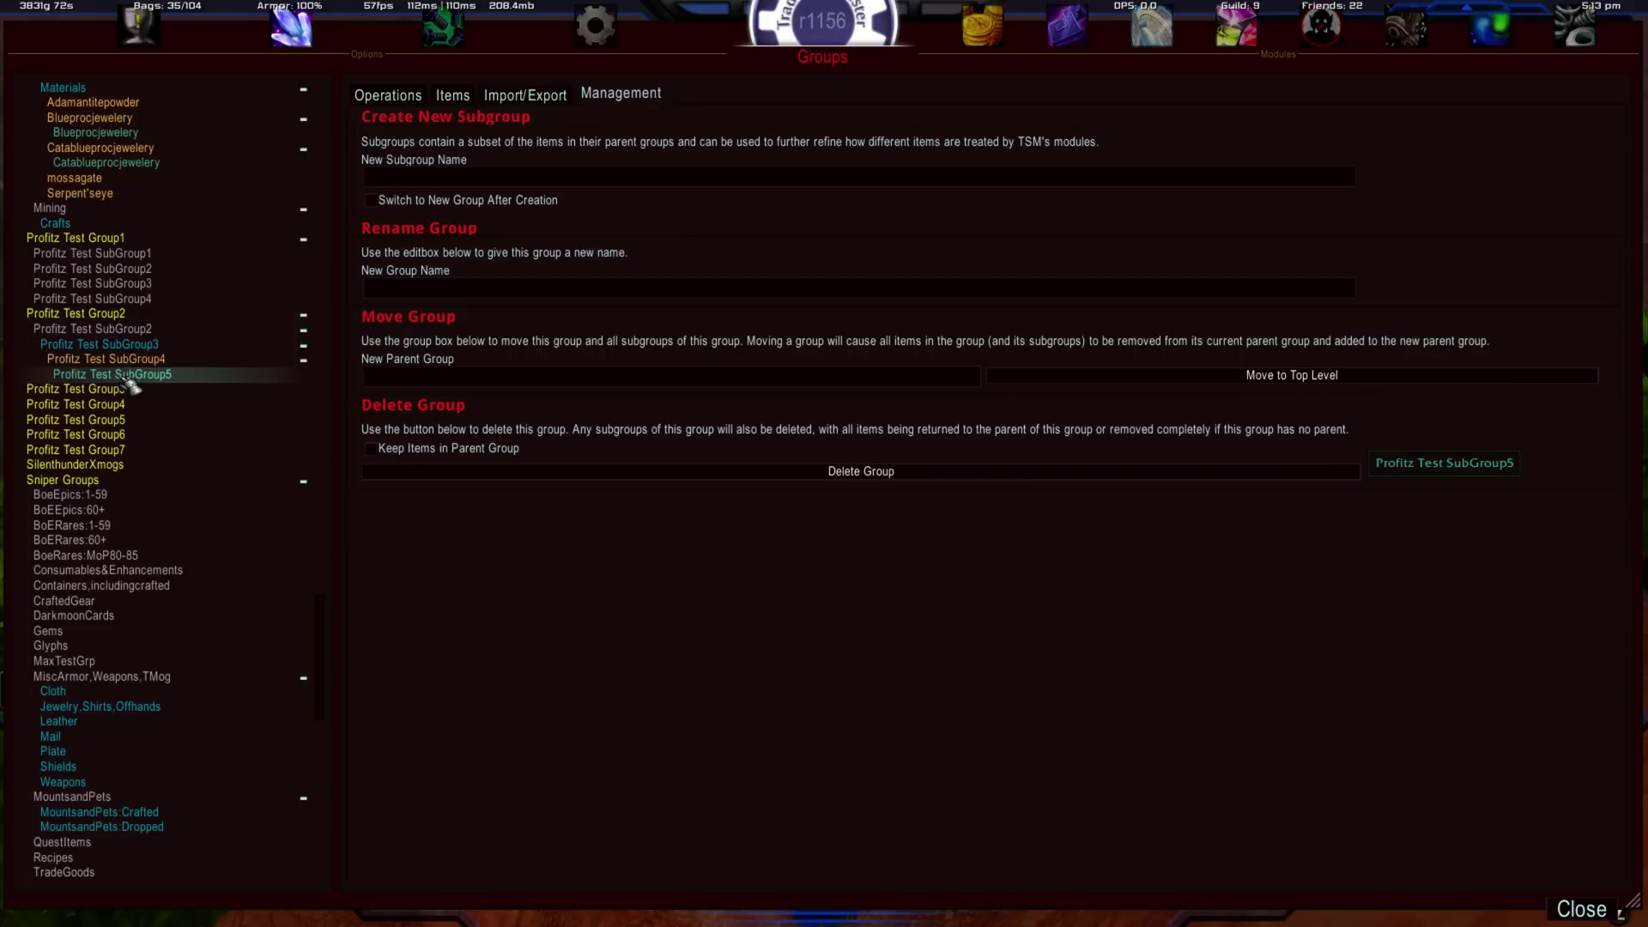
click(142, 317)
click(171, 375)
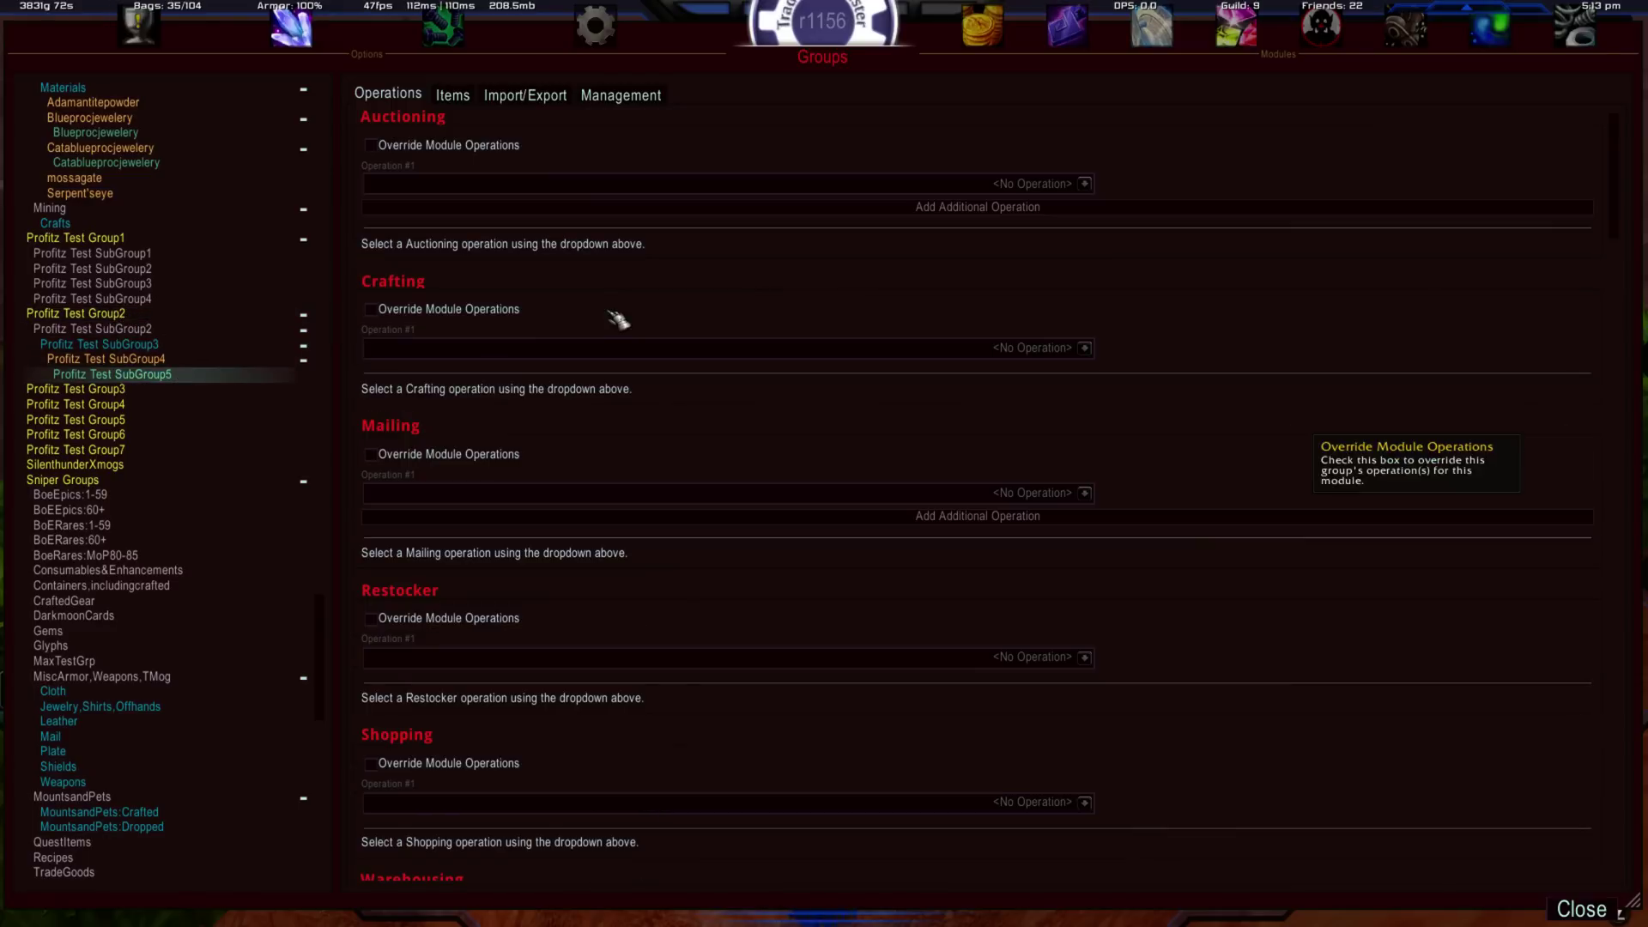
click(630, 97)
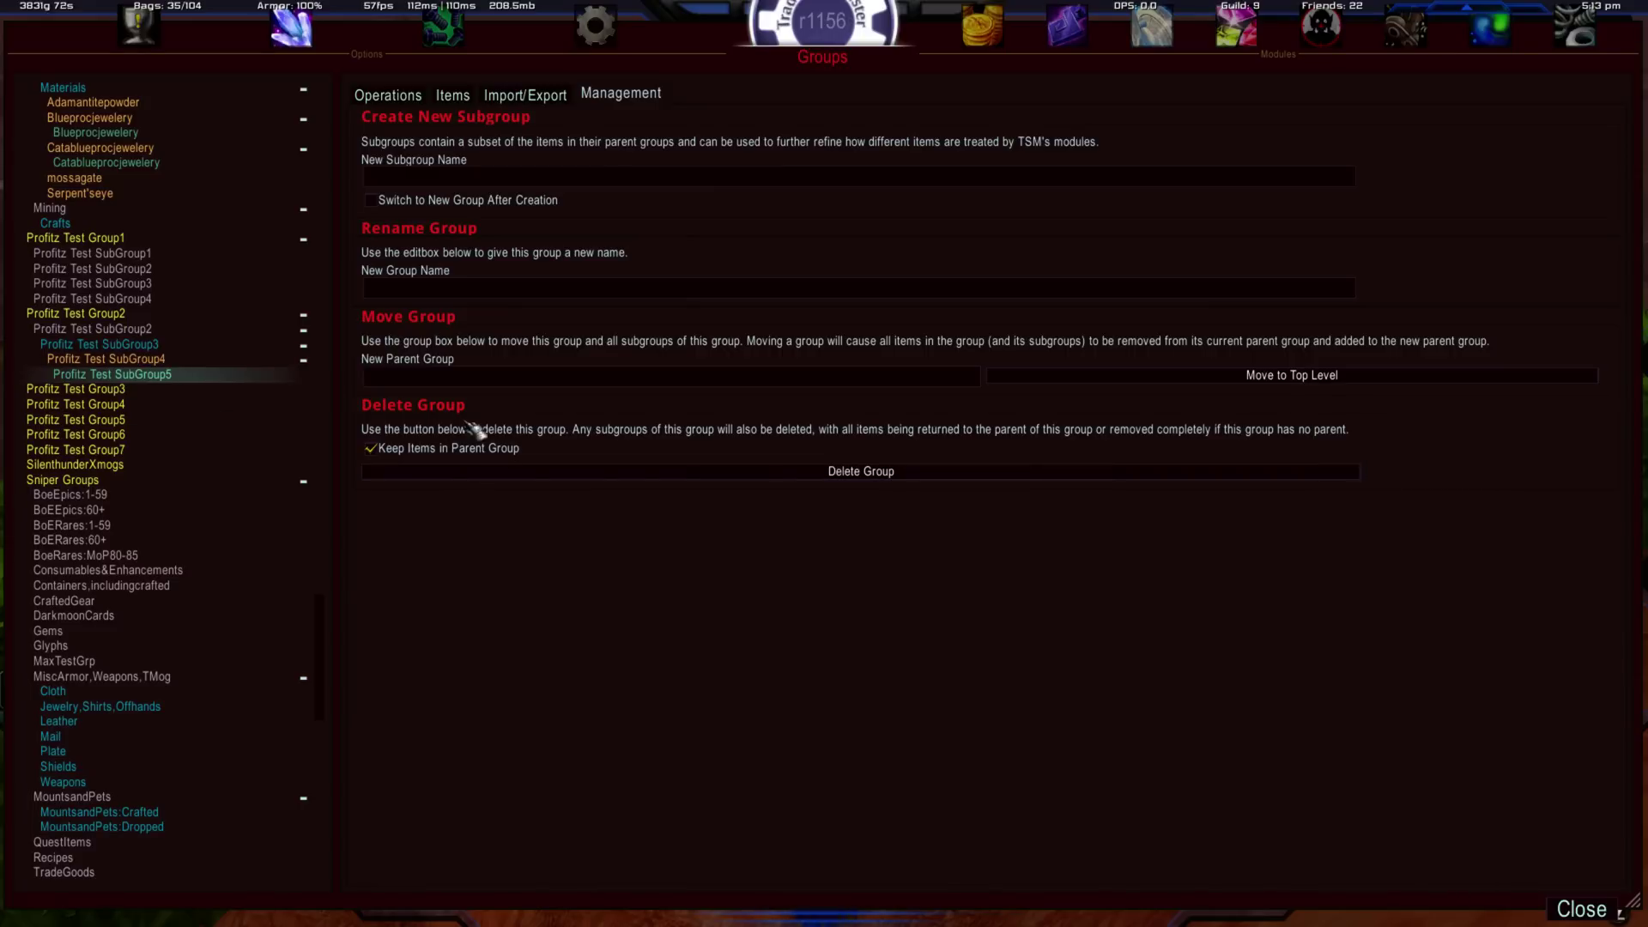
click(877, 477)
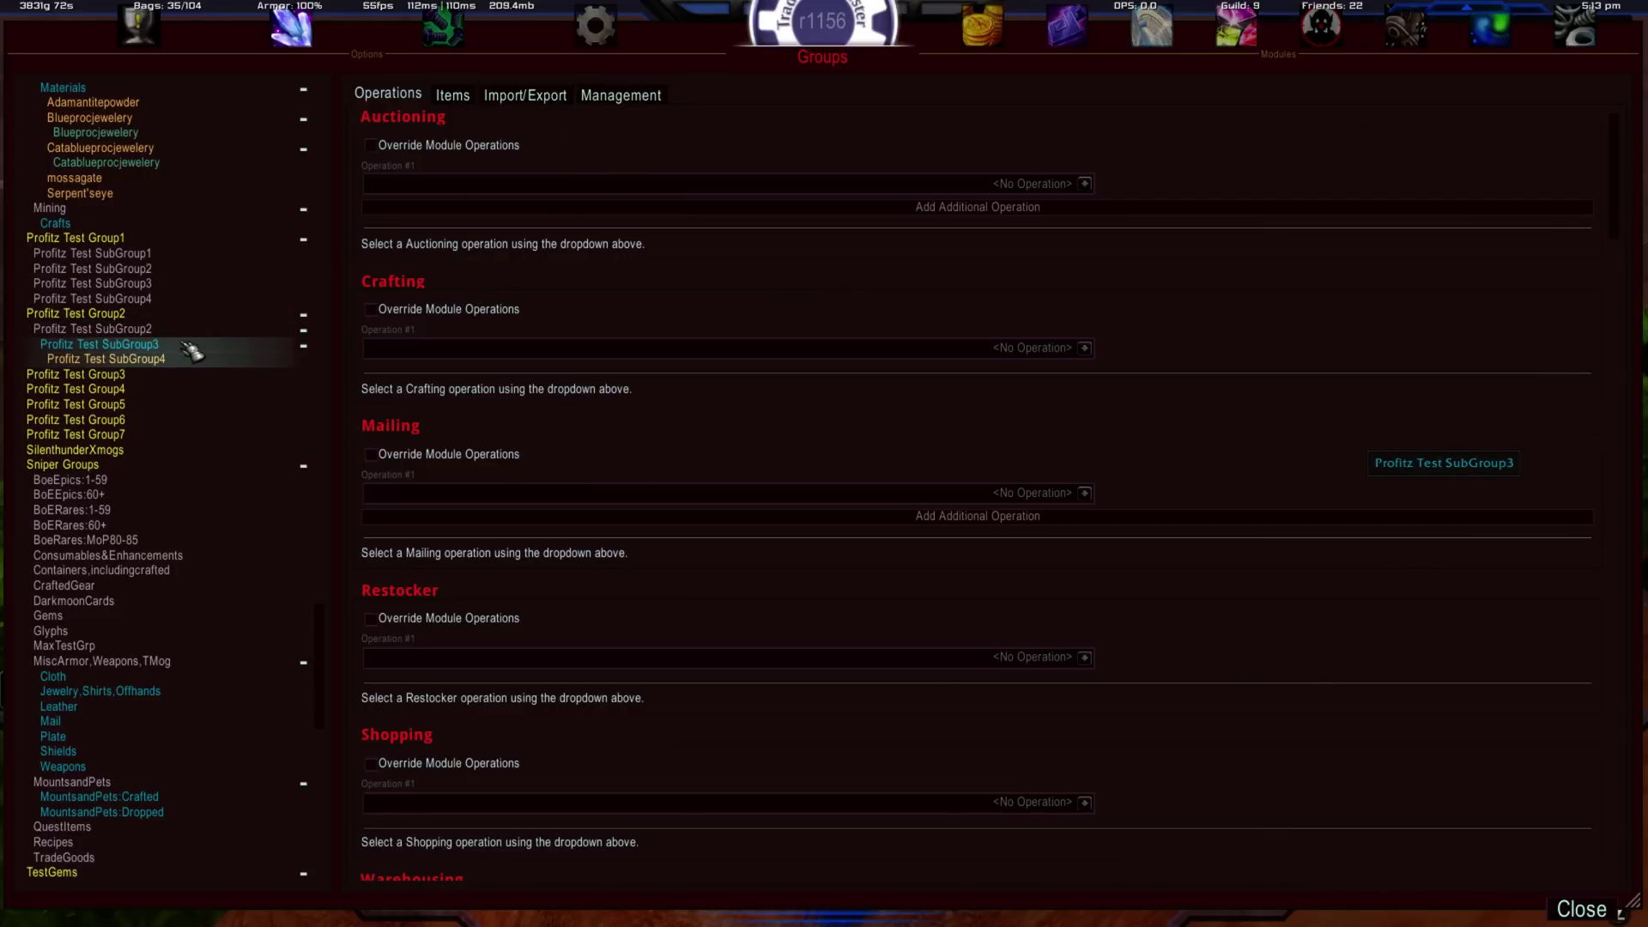
Delete Profitz Test SubGroup4 and then SubGroup3.
click(642, 101)
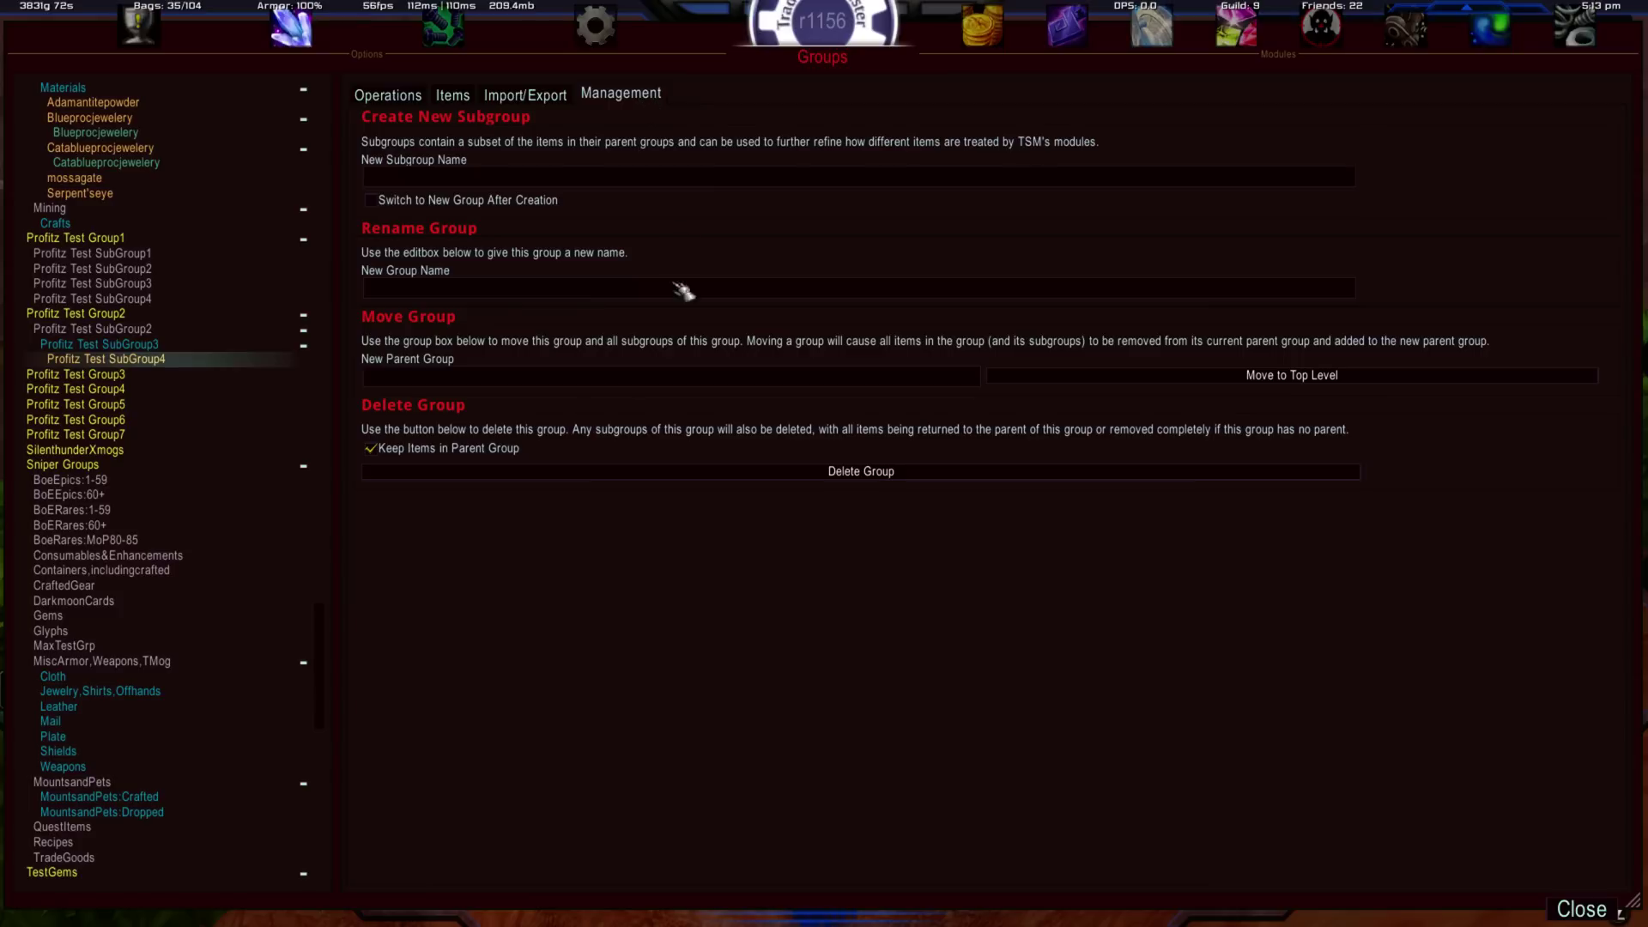
click(726, 479)
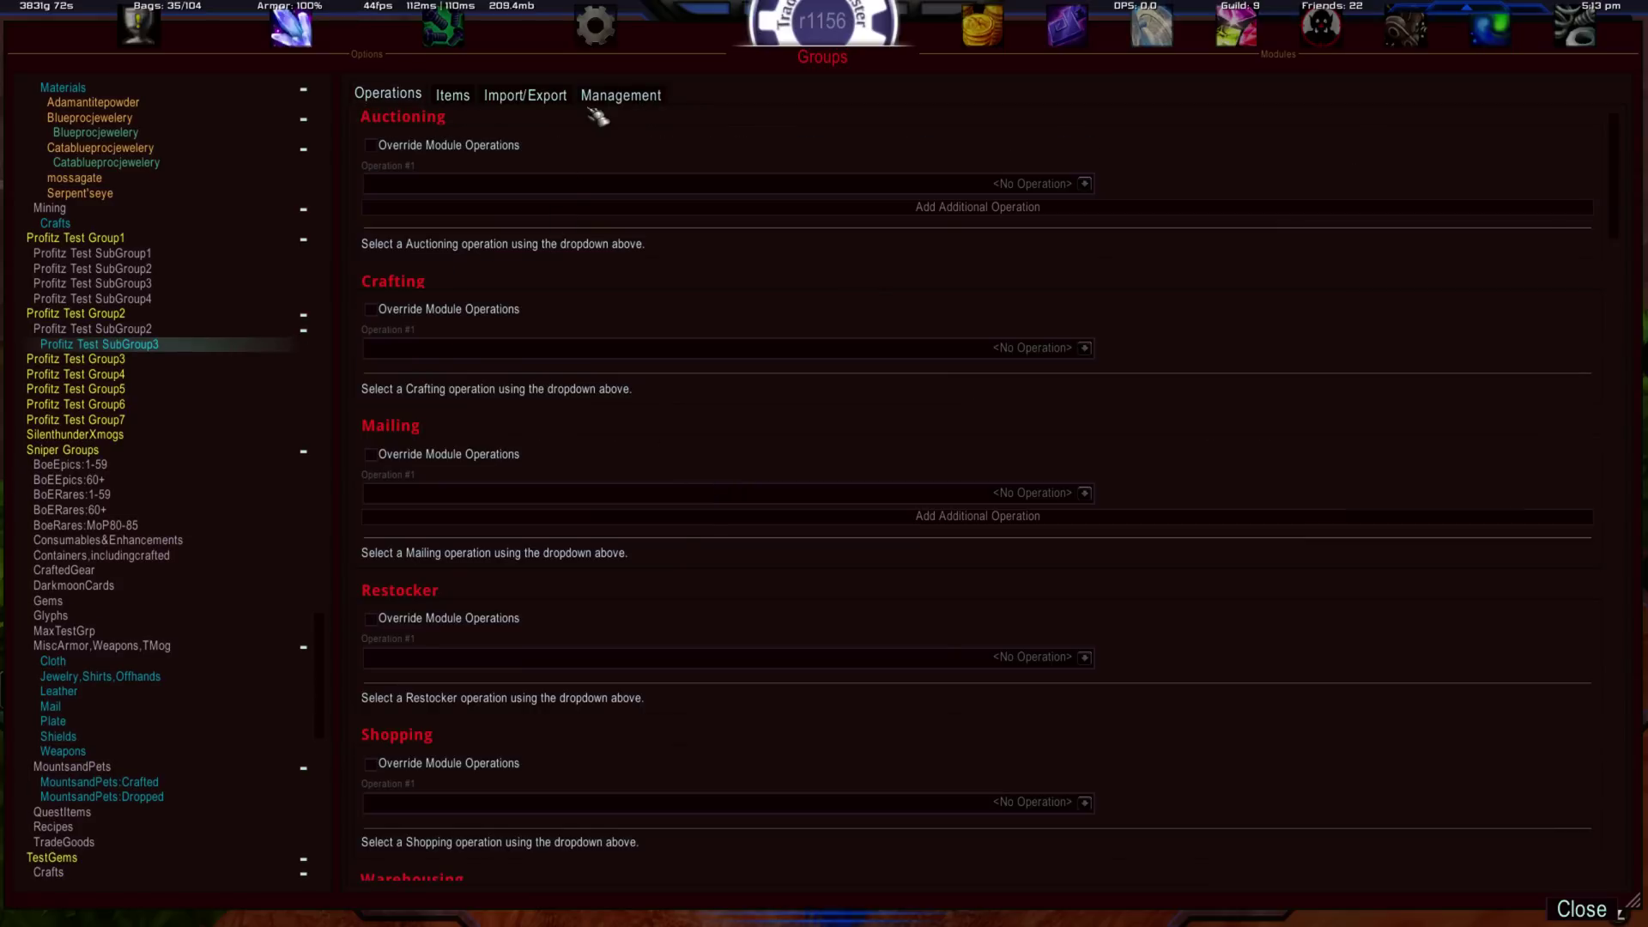
click(631, 93)
click(817, 474)
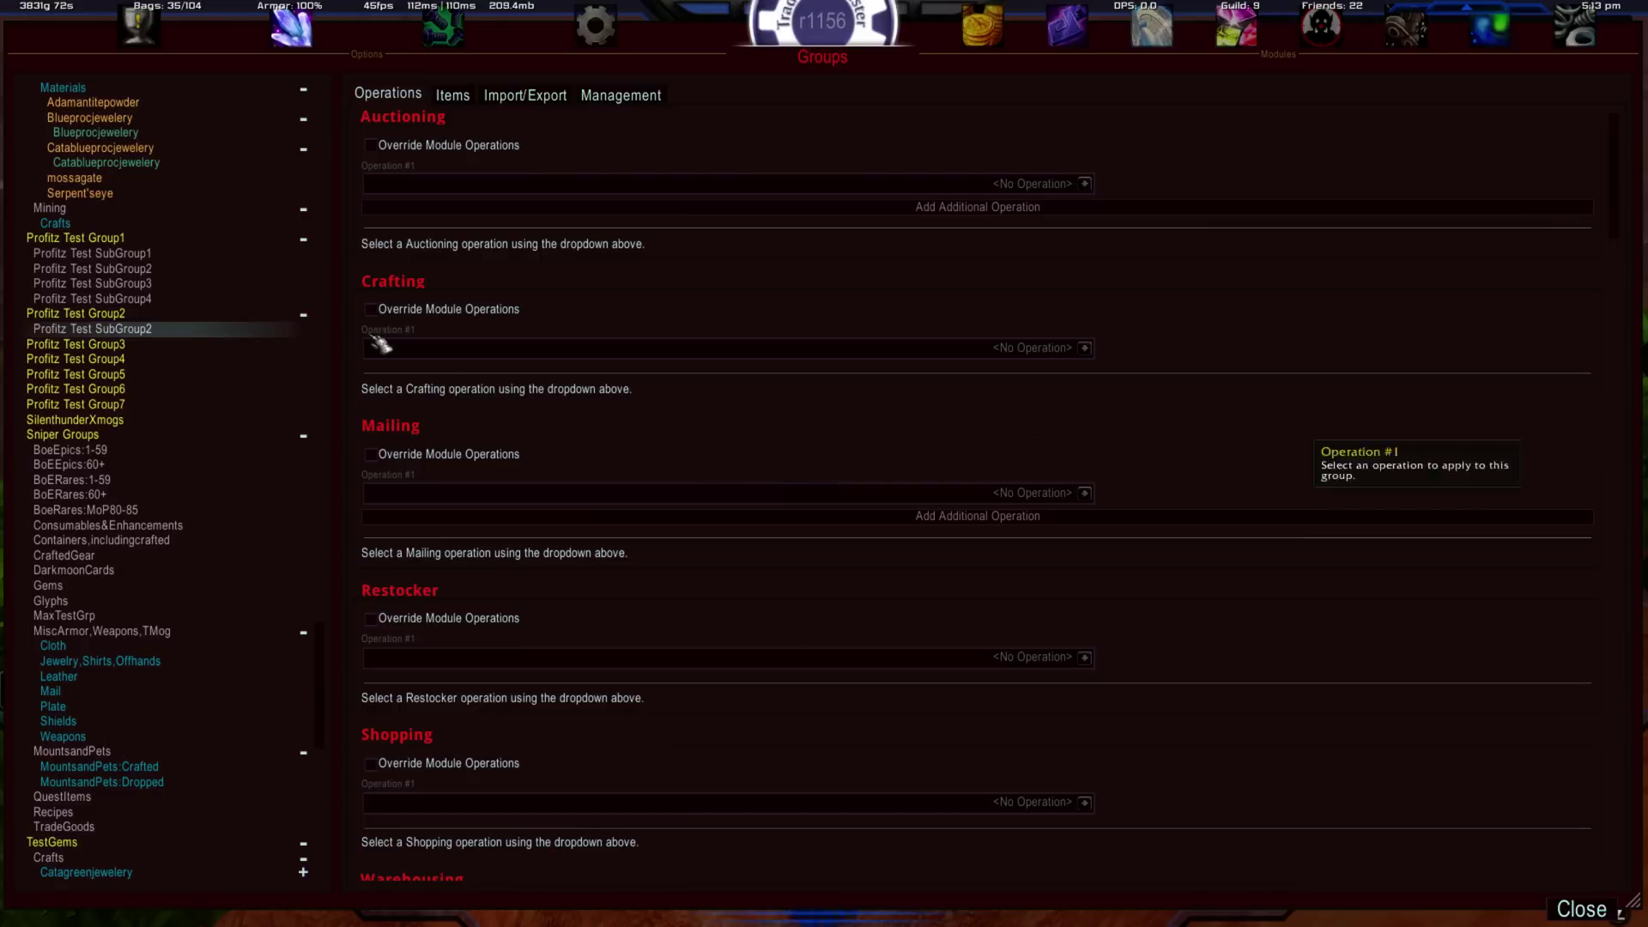
Scroll the group tree back up and shift the TSM Groups window about 20 px right and slightly down.
scroll(172, 249, up, 5)
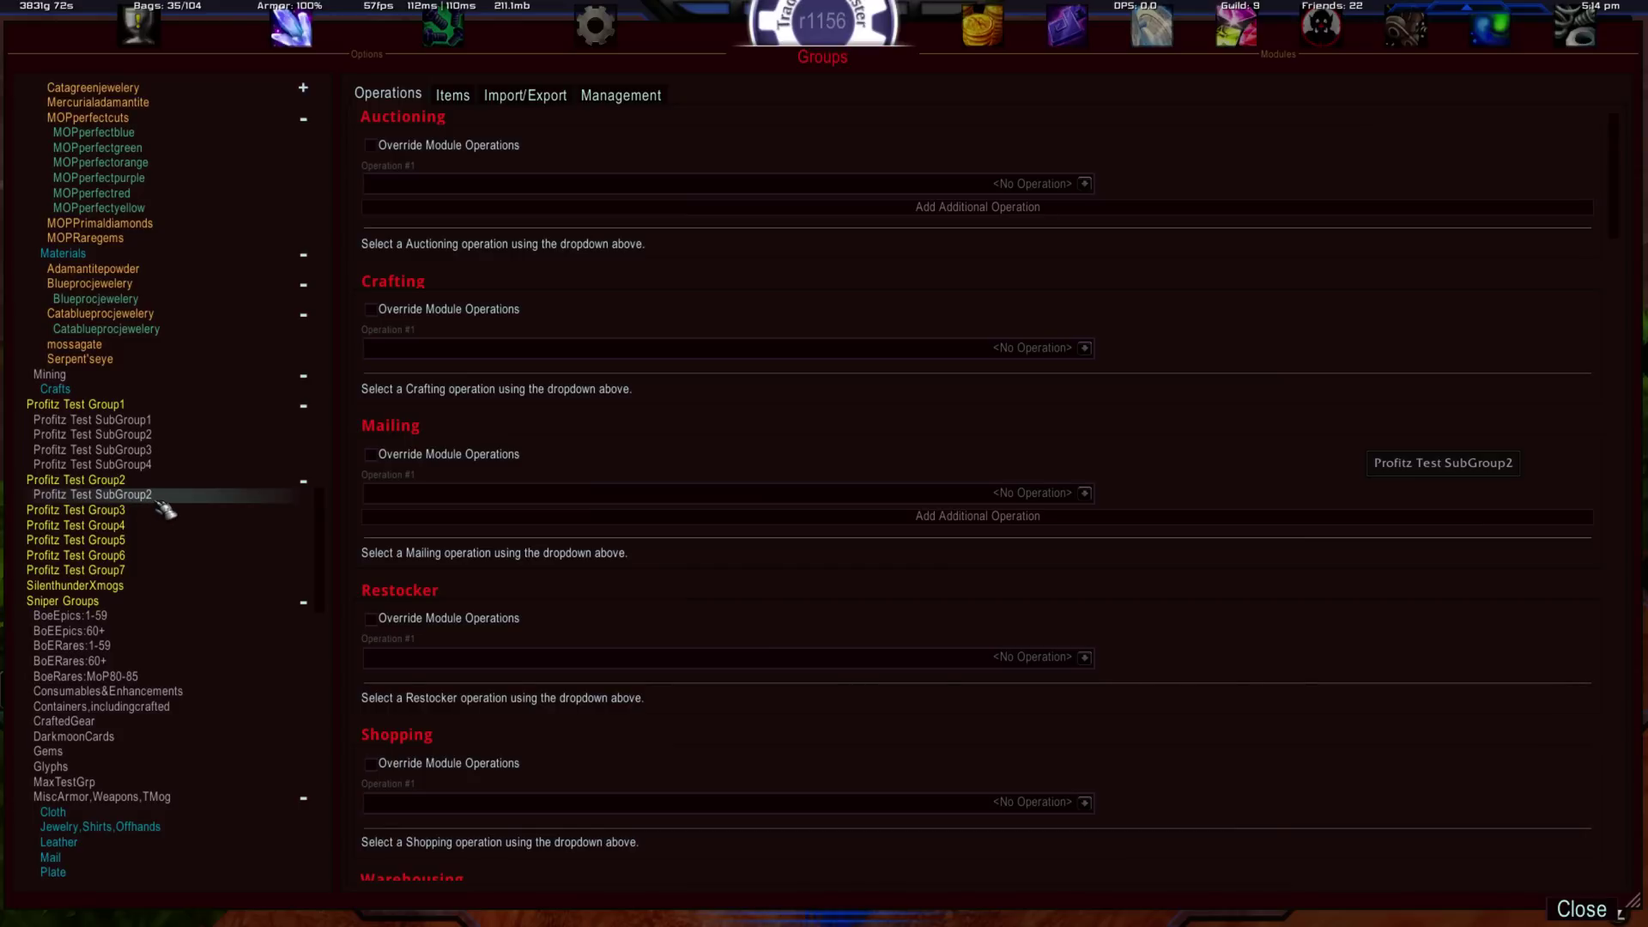
scroll(165, 510, up, 6)
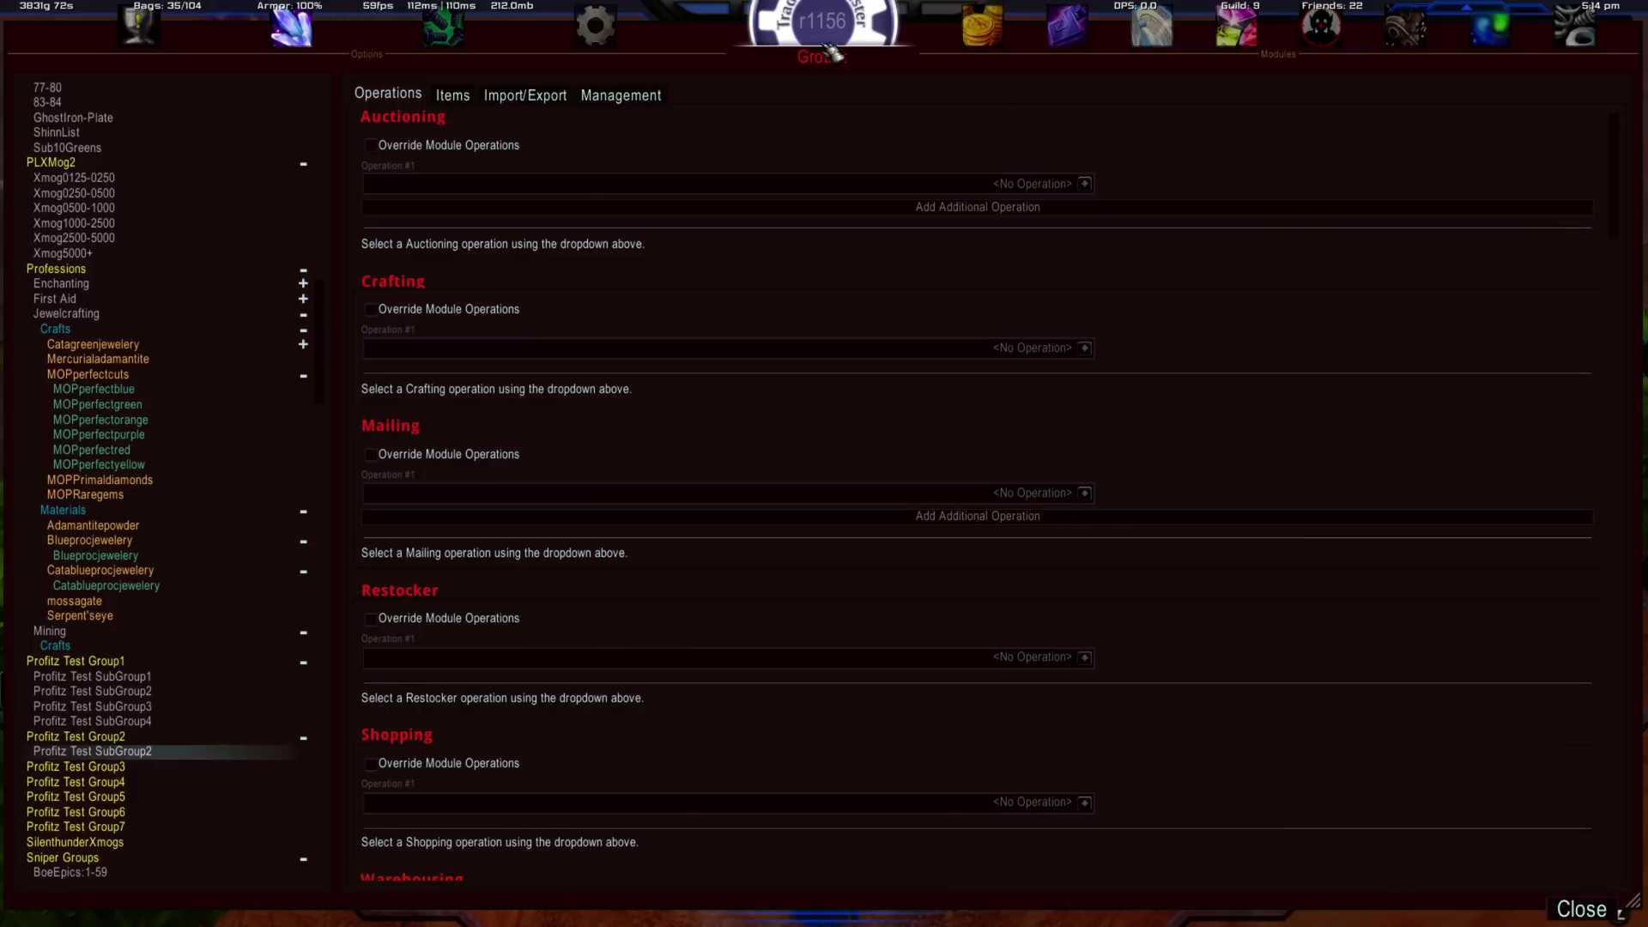
mouse_move(841, 55)
mouse_down()
mouse_move(855, 84)
mouse_move(858, 59)
mouse_up()
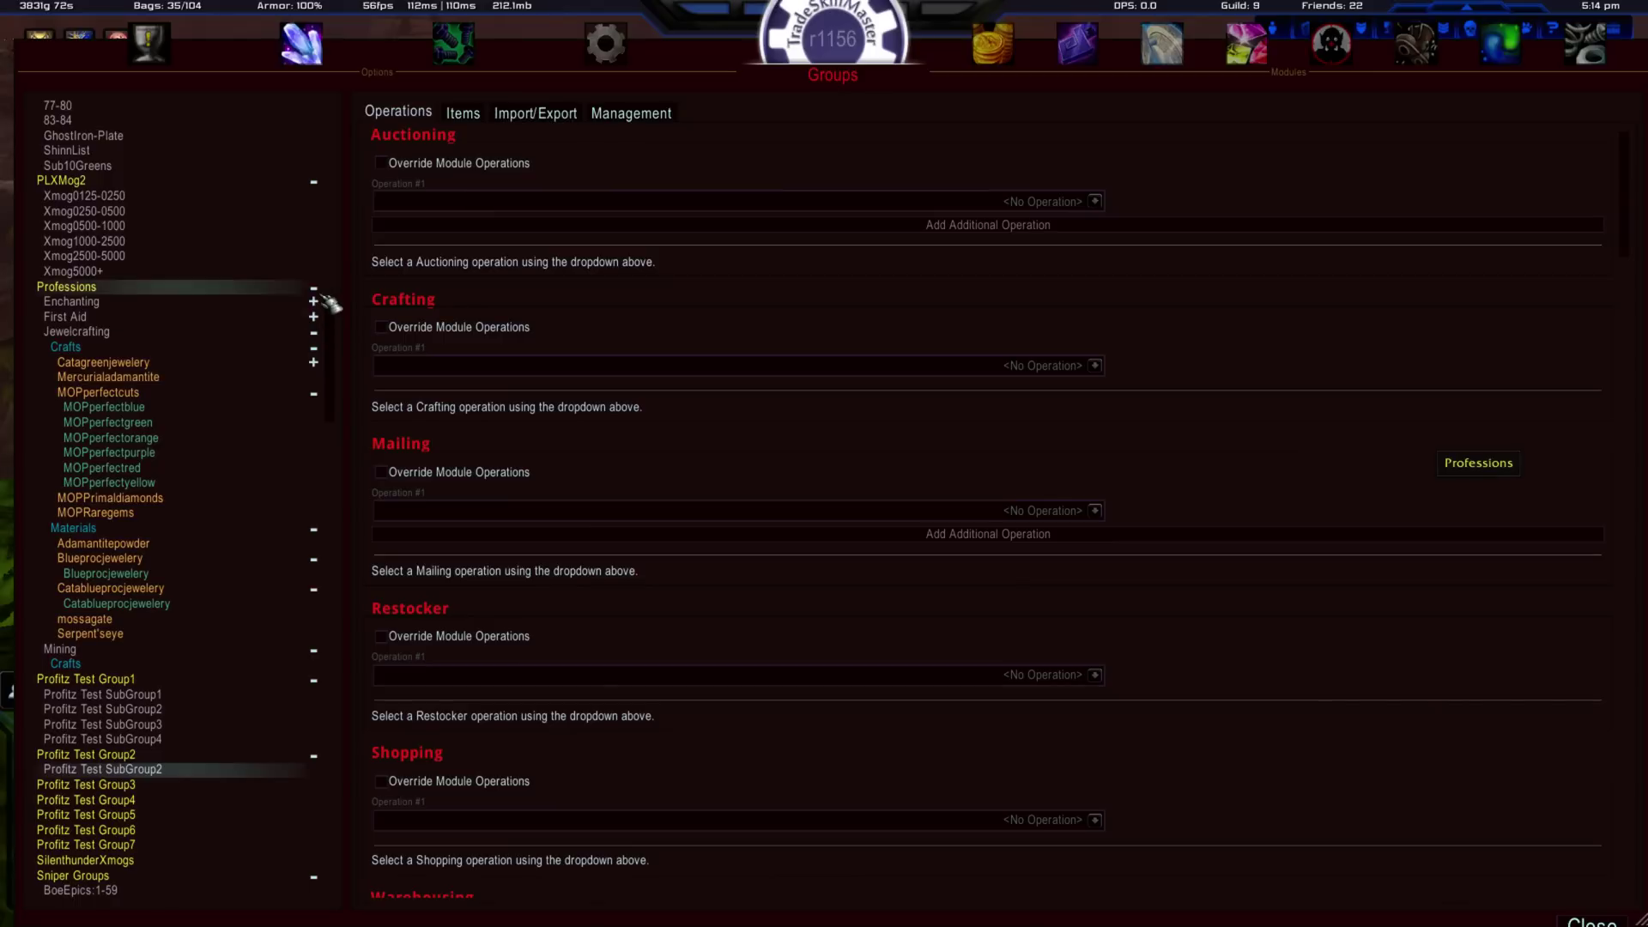
Re-expand Professions, select Jewelcrafting, and collapse its Crafts and Materials subgroups.
click(314, 289)
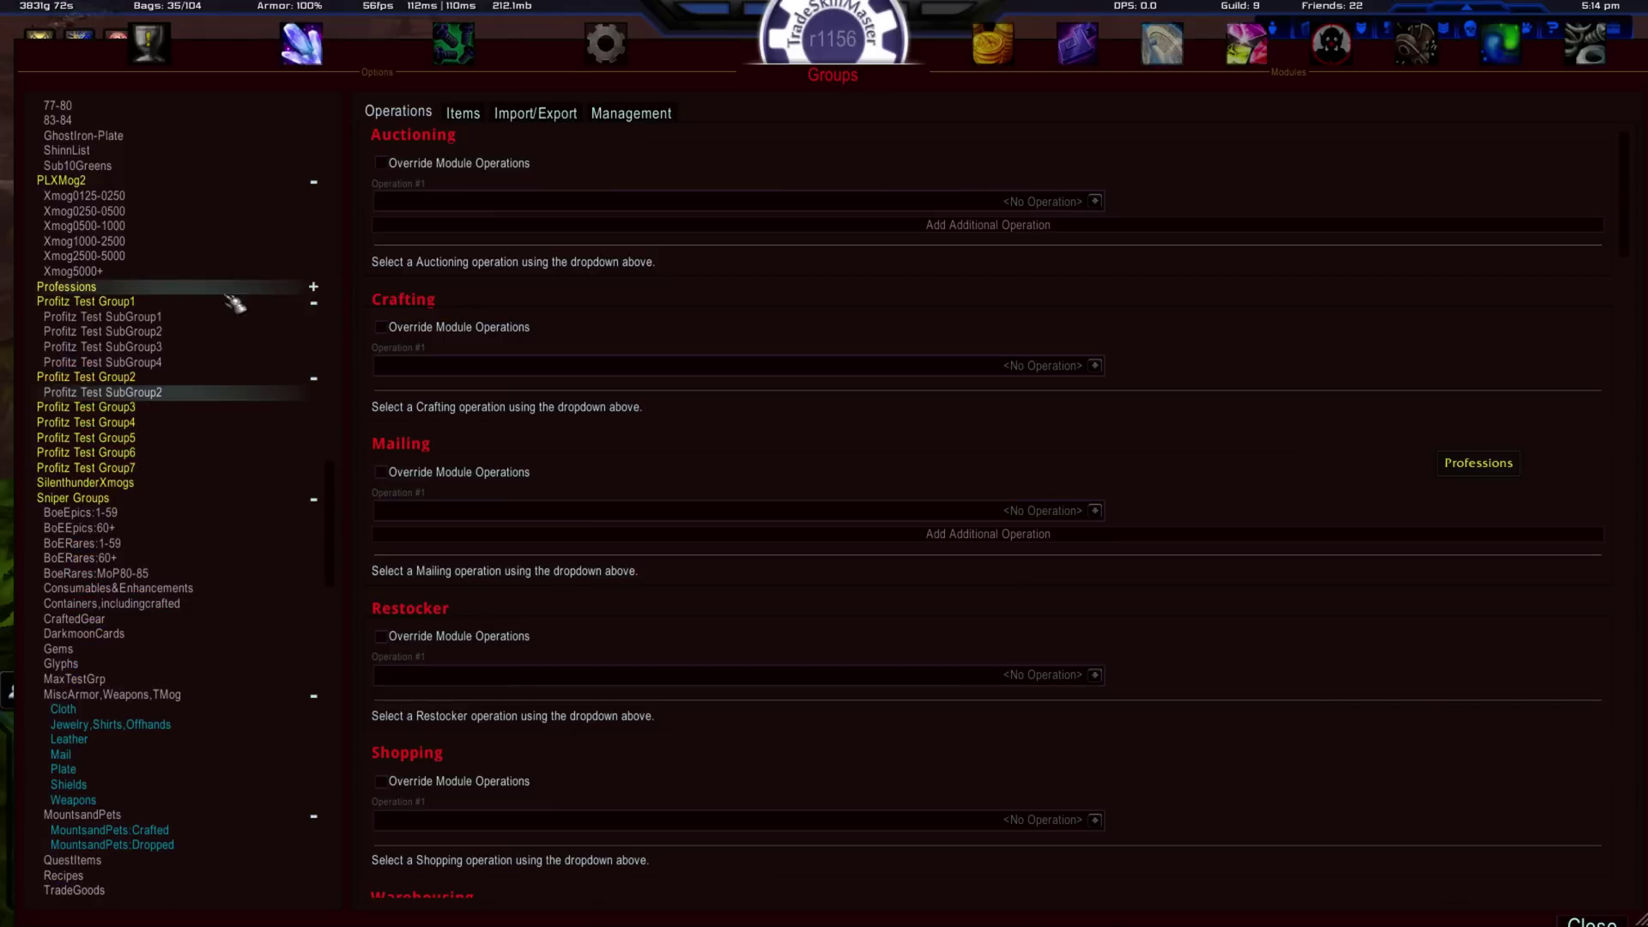
click(315, 289)
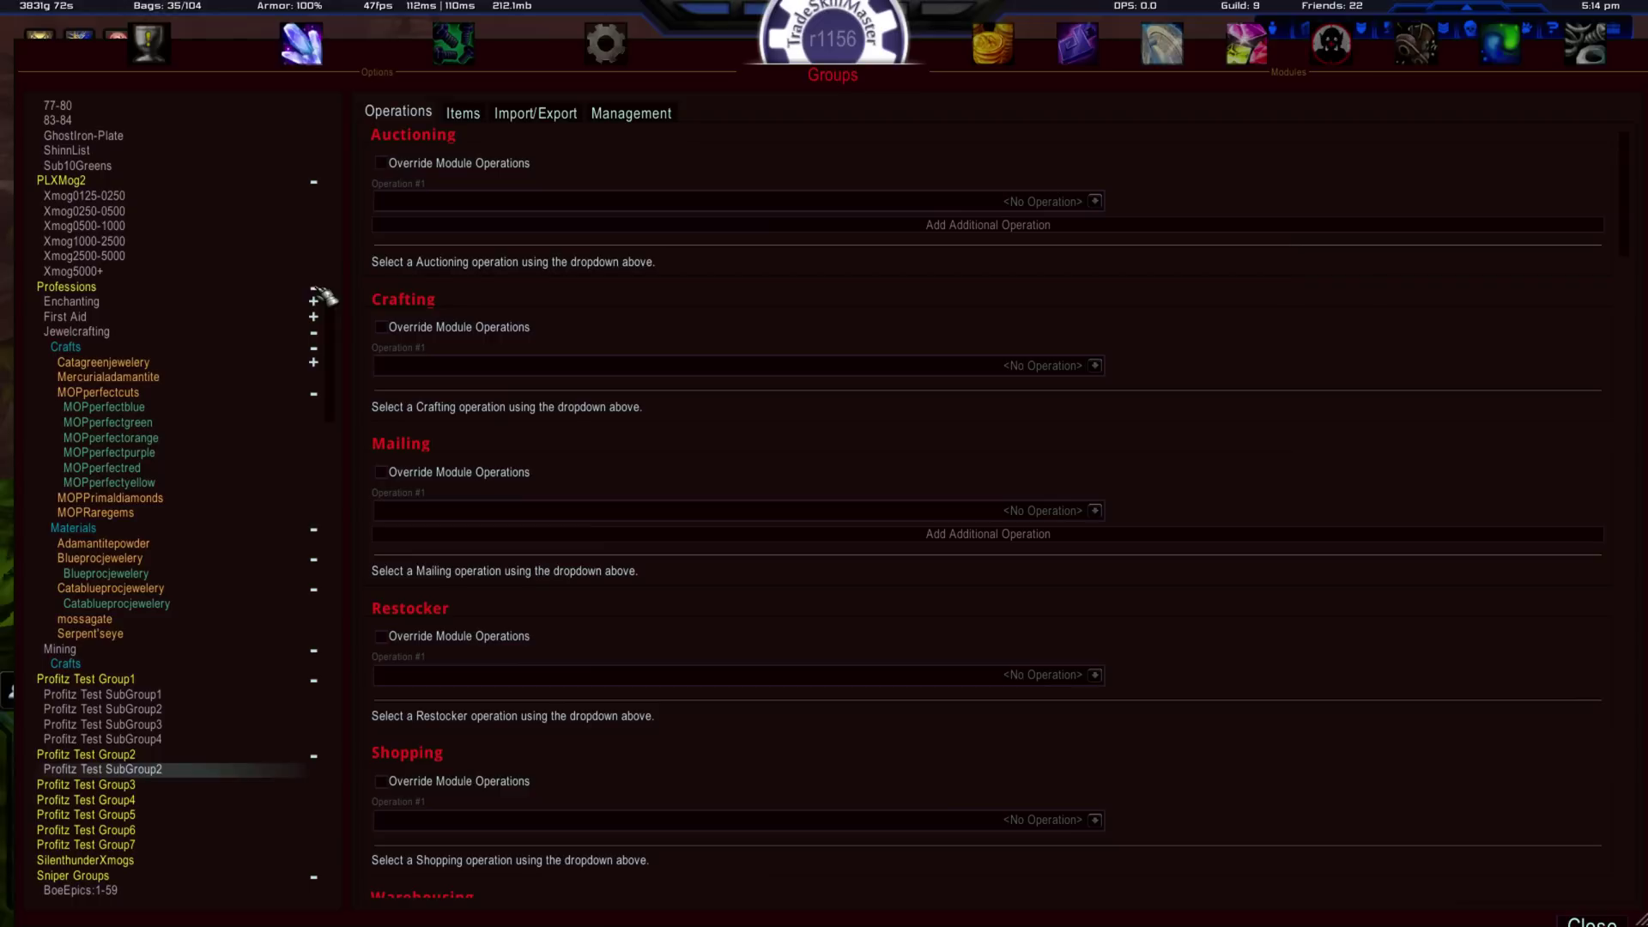
click(99, 291)
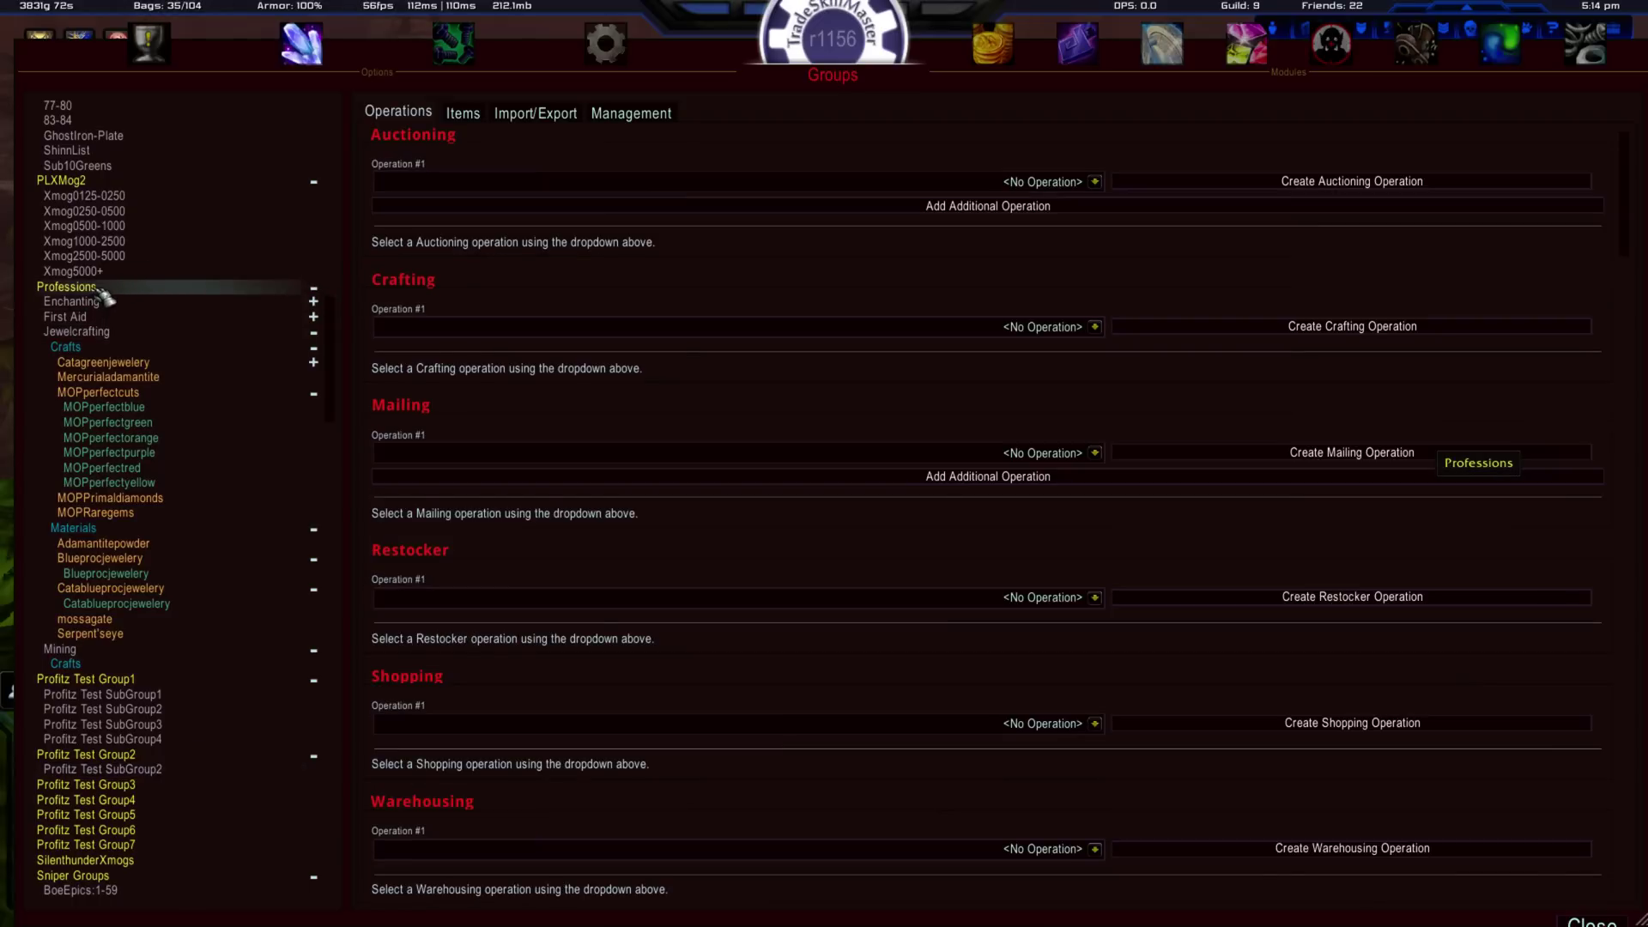
click(129, 335)
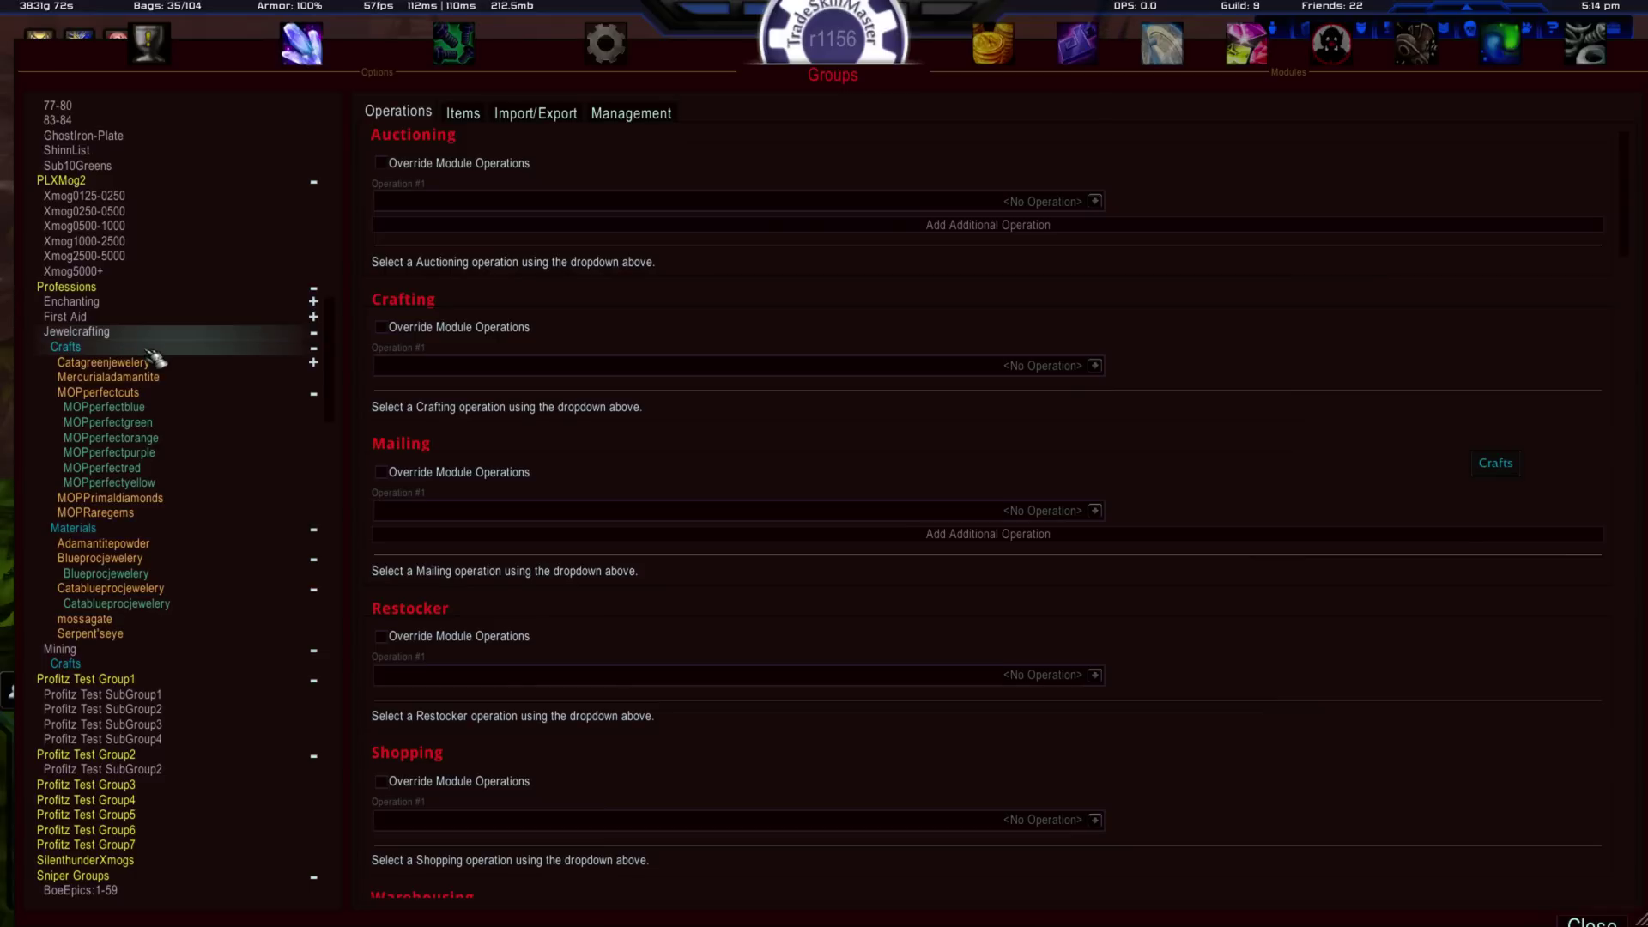
click(314, 348)
click(314, 363)
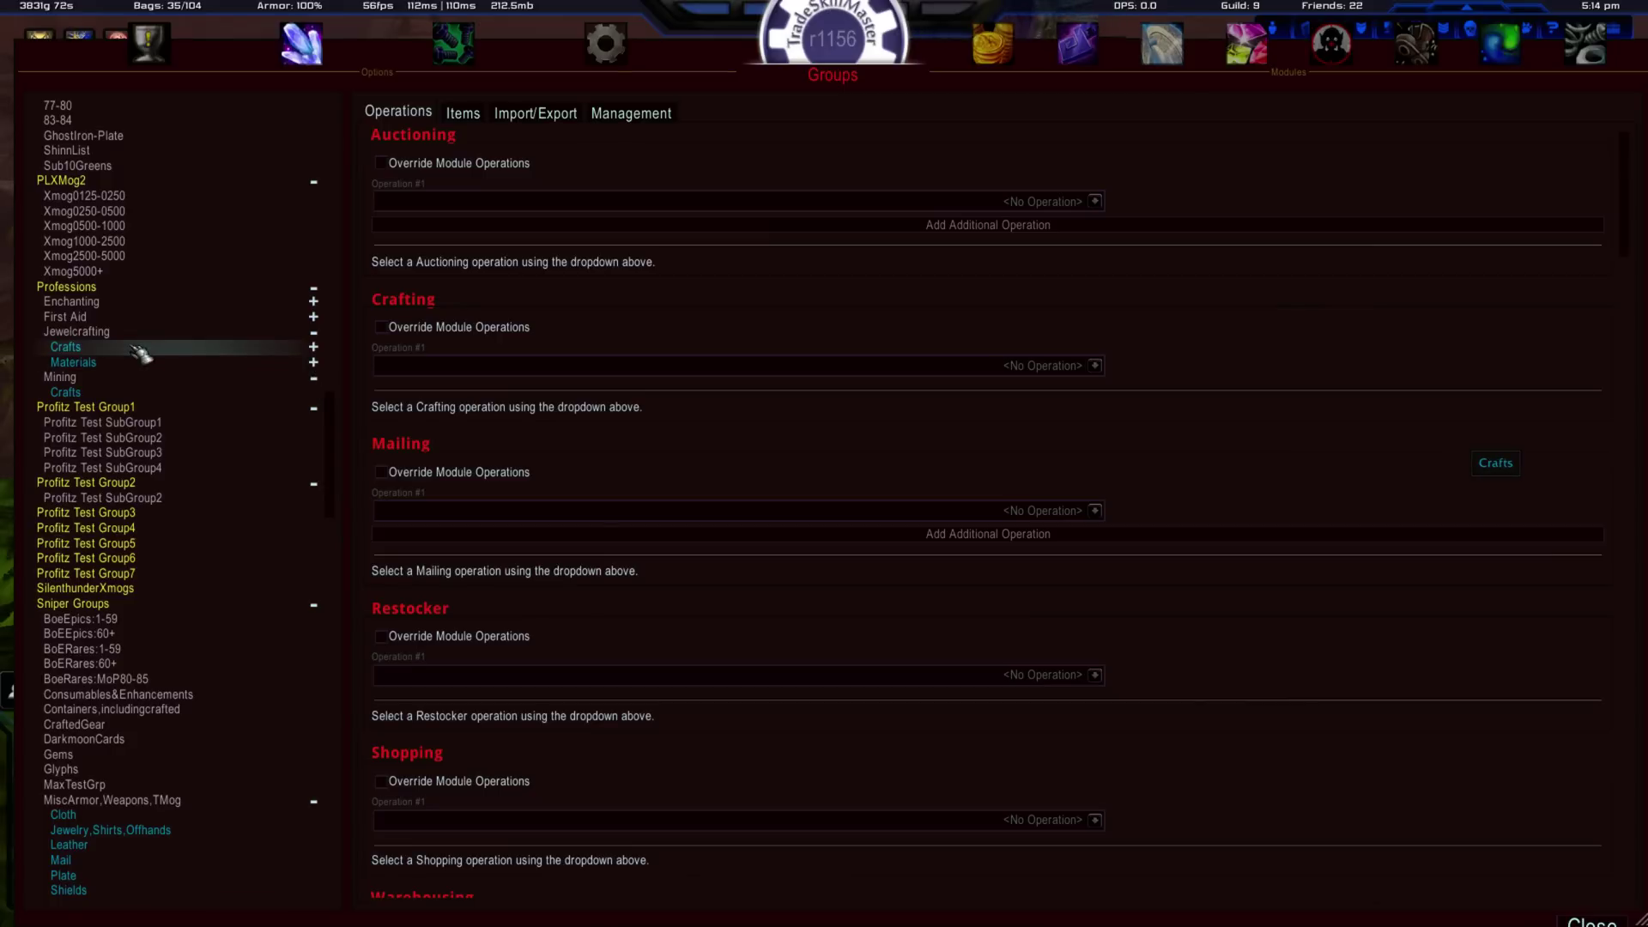